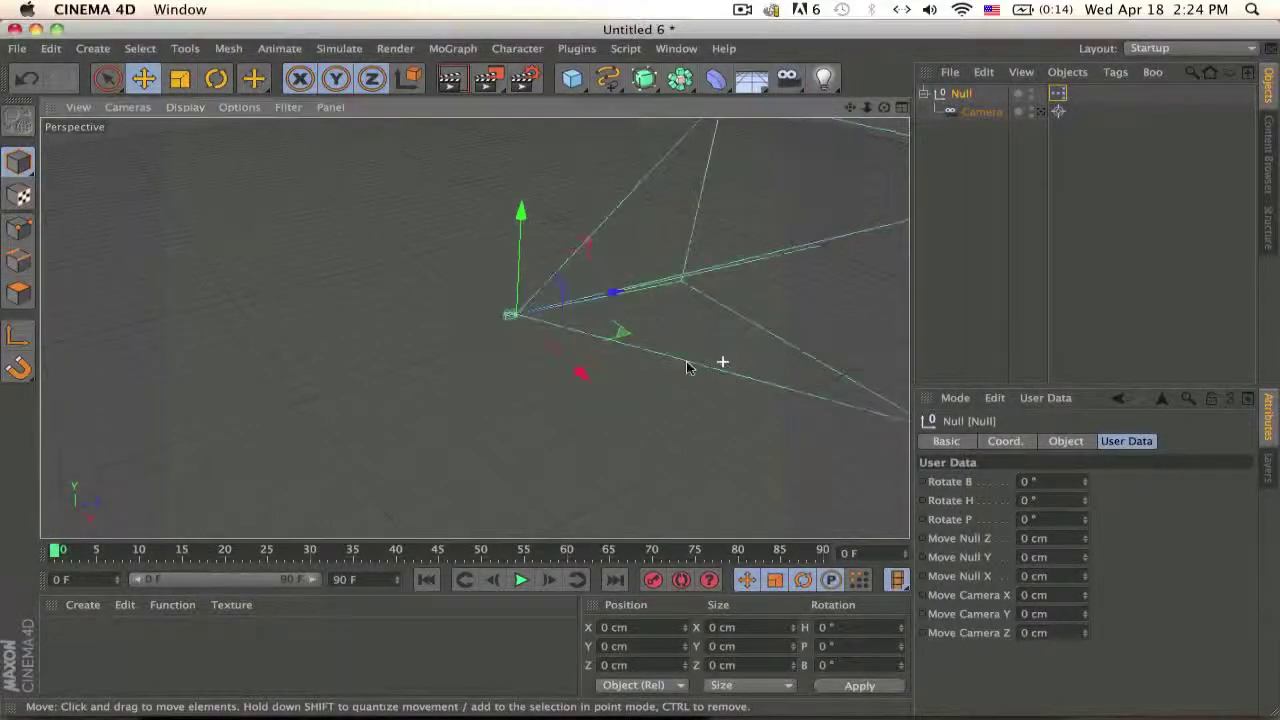
- Add a default 200 cm cube at the scene origin beside the camera rig
{"action": "left_click", "coordinate": [617, 373]}
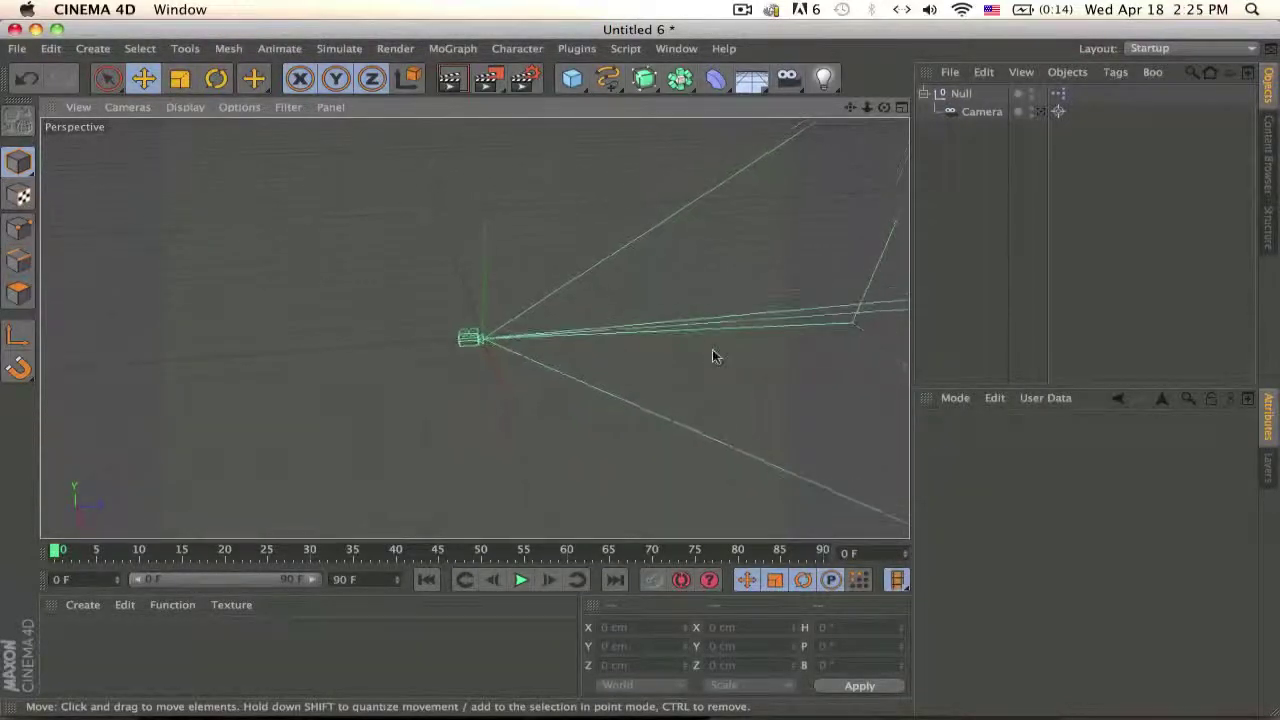
{"action": "left_click", "coordinate": [967, 95]}
{"action": "left_click_drag", "start_coordinate": [631, 350], "coordinate": [580, 149], "text": "alt"}
{"action": "left_click", "coordinate": [572, 79]}
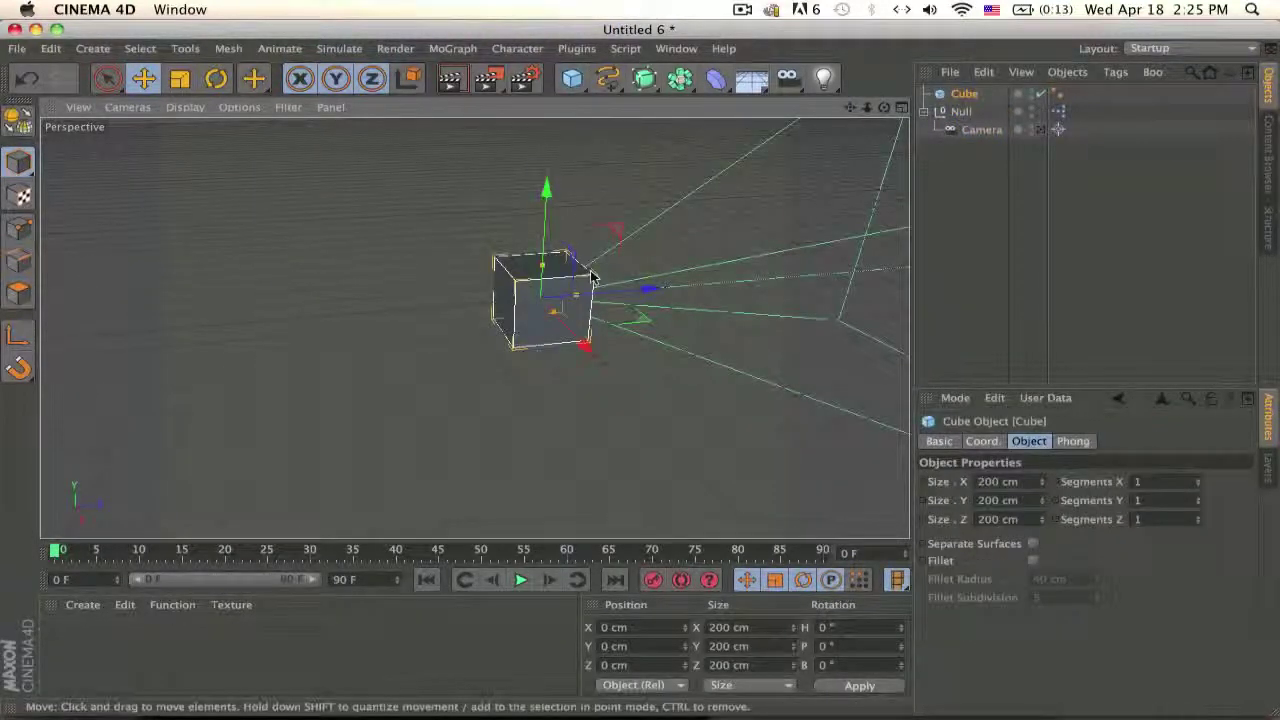
- Set the Null's Move Camera Z user data to about -636 cm and try out its rotation controls
{"action": "left_click", "coordinate": [961, 111]}
{"action": "left_click_drag", "start_coordinate": [647, 296], "coordinate": [846, 466], "text": "alt"}
{"action": "left_click_drag", "start_coordinate": [660, 505], "coordinate": [537, 349], "text": "alt"}
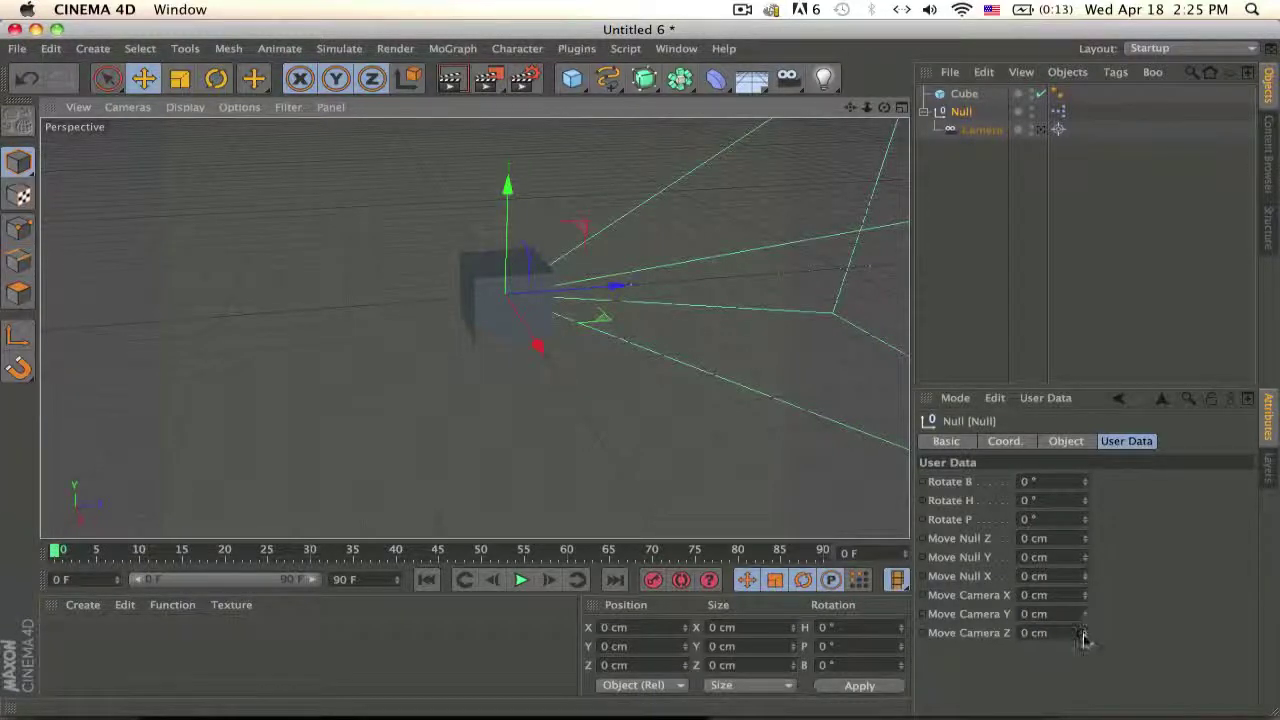
{"action": "left_click_drag", "start_coordinate": [1083, 640], "coordinate": [1086, 648]}
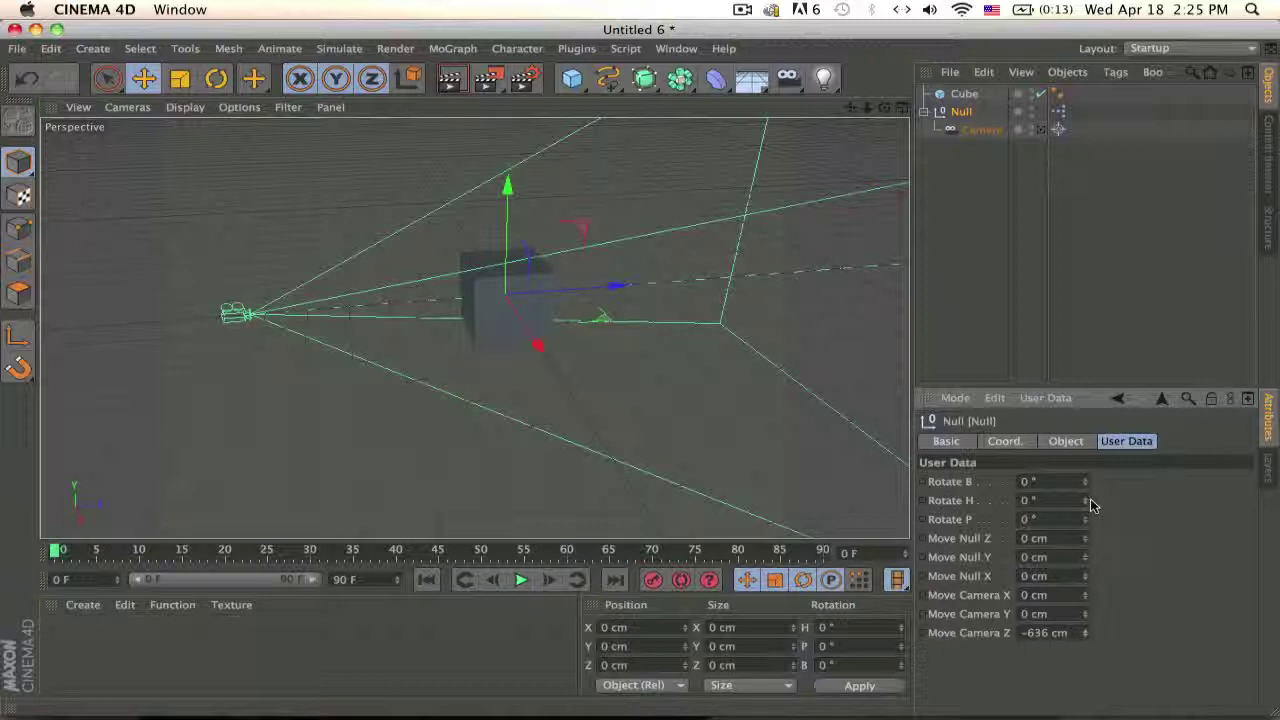
{"action": "mouse_move", "coordinate": [1086, 520]}
{"action": "left_mouse_down"}
{"action": "mouse_move", "coordinate": [1086, 482]}
{"action": "mouse_move", "coordinate": [1087, 507]}
{"action": "left_mouse_up"}
{"action": "key", "text": "super+z"}
- Keyframe the Null's Rotate H user data at 0° on frame 0 and 360° on frame 18
{"action": "left_click", "coordinate": [931, 500]}
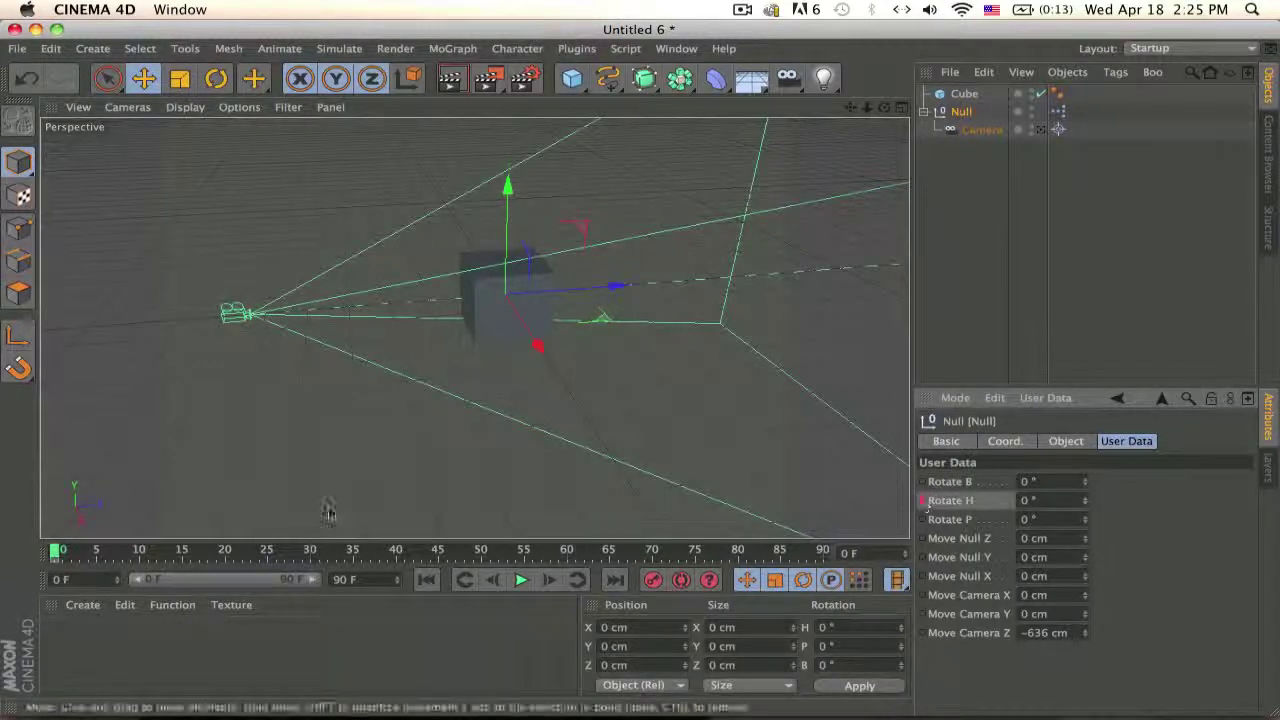
{"action": "left_click", "coordinate": [190, 550]}
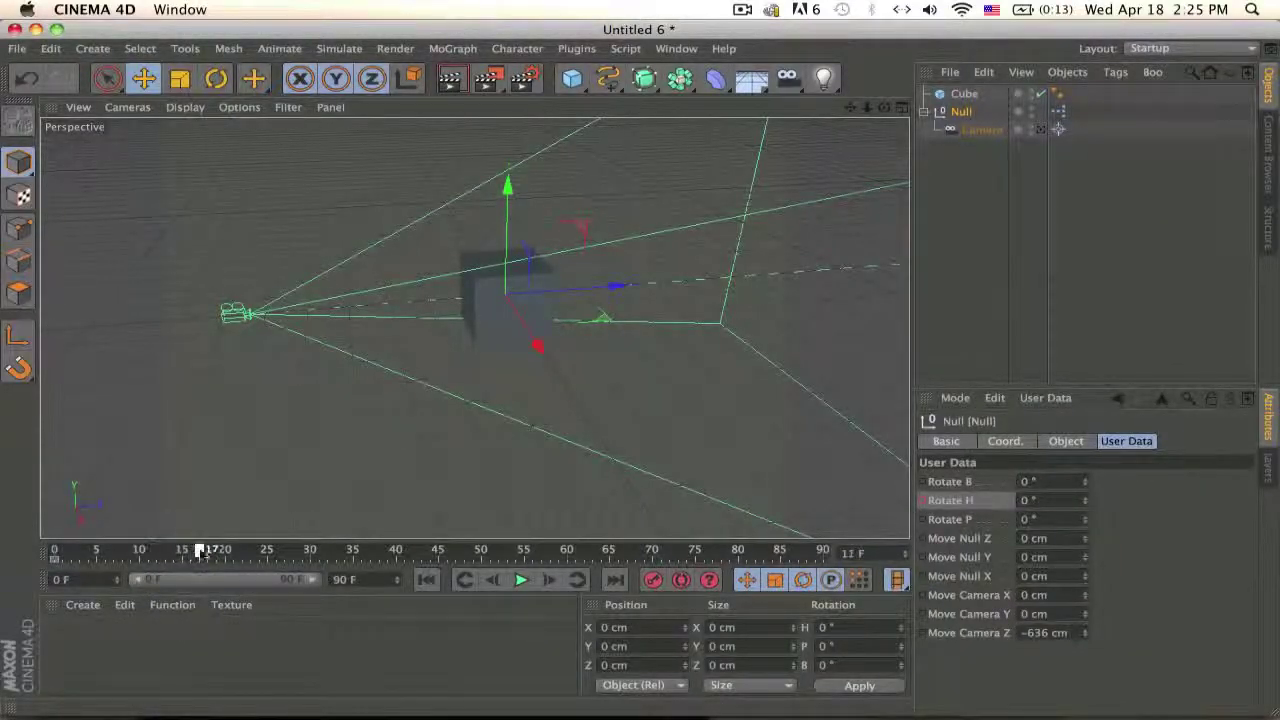
{"action": "left_click_drag", "start_coordinate": [1084, 505], "coordinate": [1028, 497]}
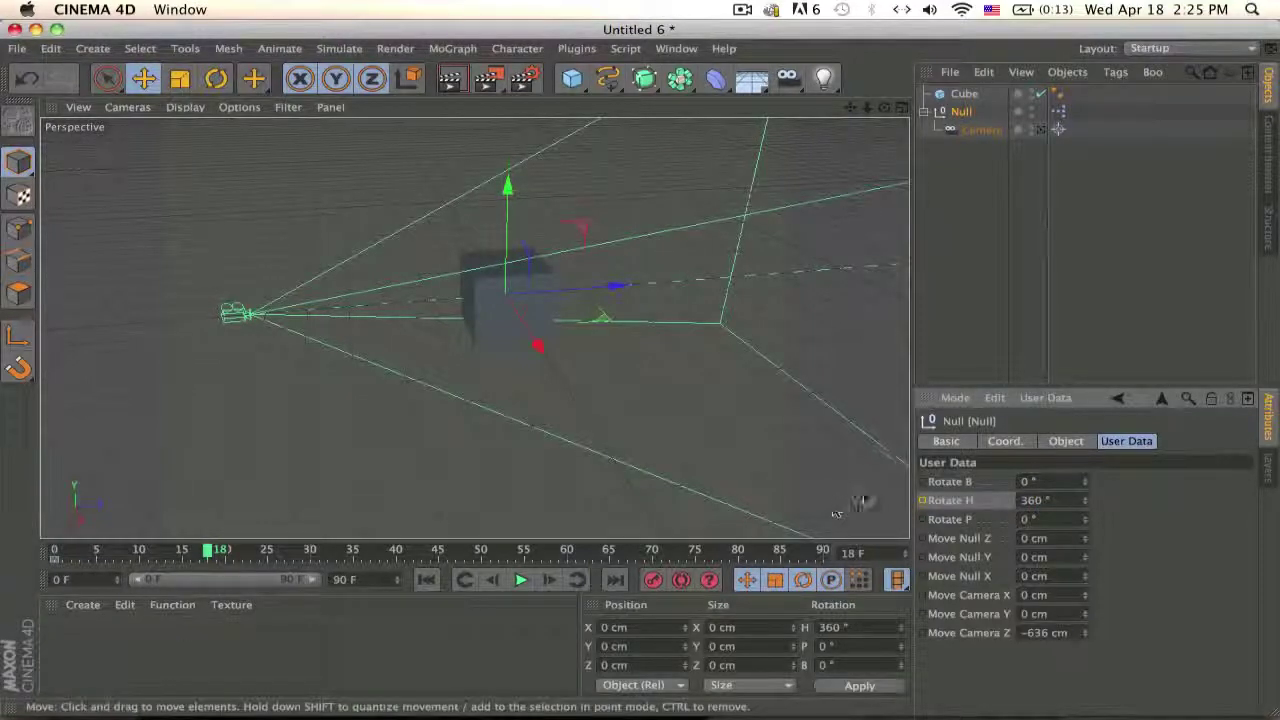
- Play back the camera's orbit around the cube from the start of the timeline
{"action": "left_click_drag", "start_coordinate": [209, 552], "coordinate": [72, 552]}
{"action": "left_click", "coordinate": [521, 580]}
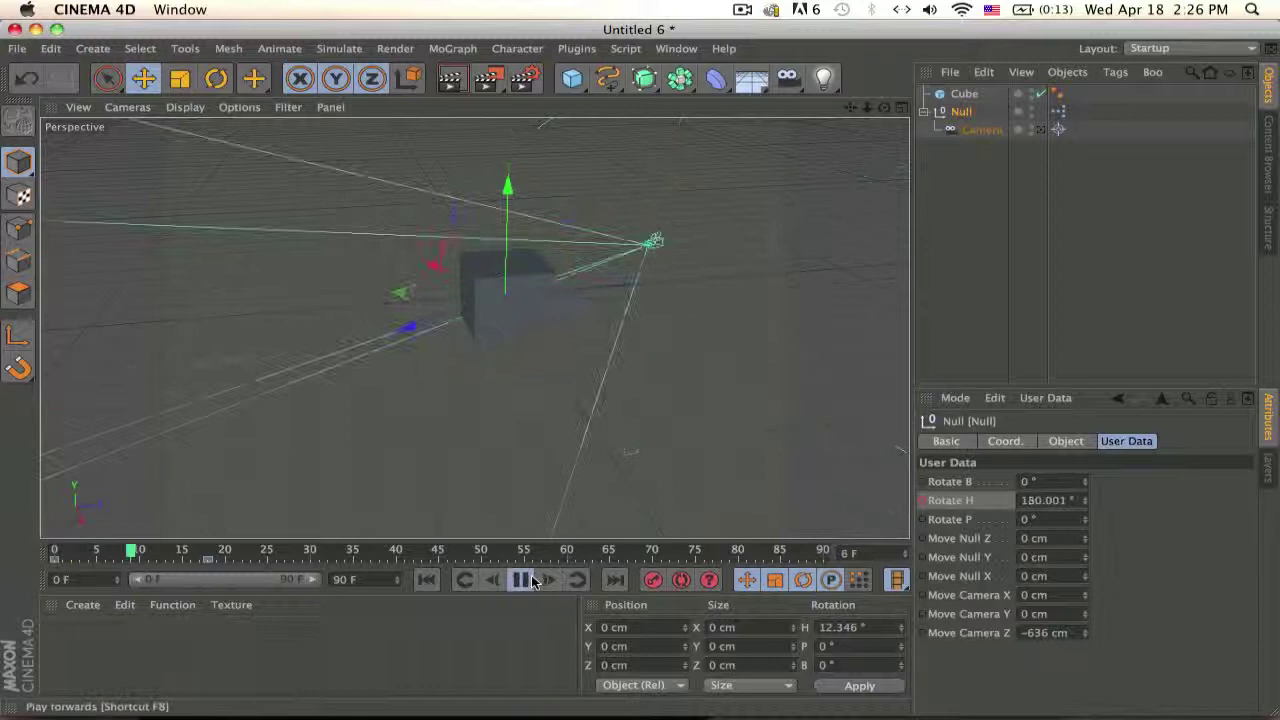
{"action": "left_click", "coordinate": [521, 580]}
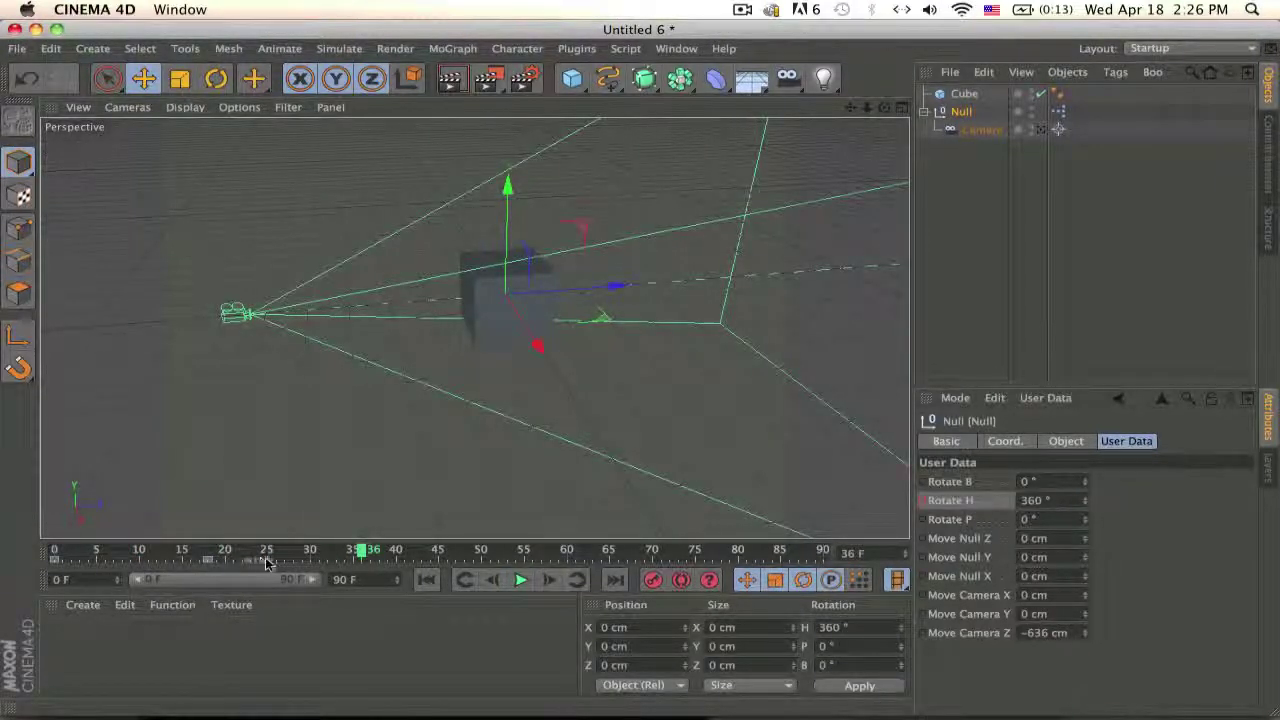
- Move the second Rotate H keyframe to about frame 78 and return the timeline to frame 0
{"action": "mouse_move", "coordinate": [208, 562]}
{"action": "left_mouse_down"}
{"action": "mouse_move", "coordinate": [748, 560]}
{"action": "mouse_move", "coordinate": [722, 560]}
{"action": "left_mouse_up"}
{"action": "left_click", "coordinate": [235, 537]}
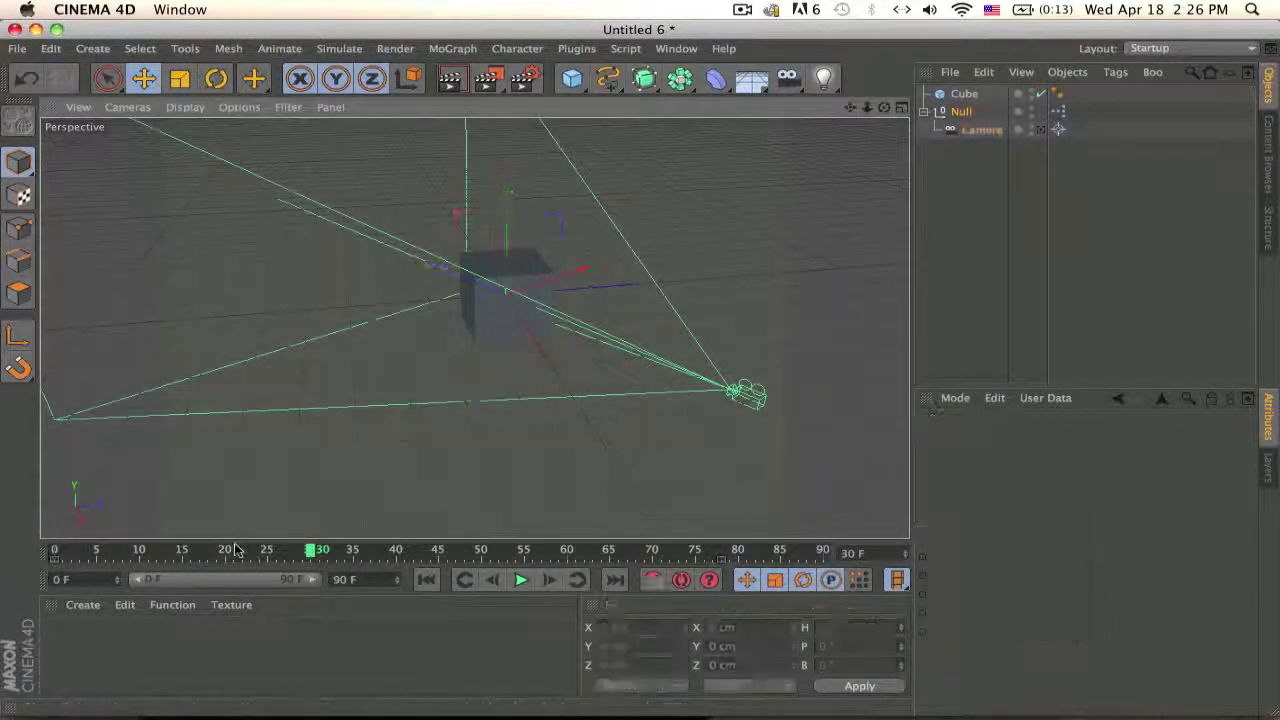
{"action": "left_click_drag", "start_coordinate": [236, 549], "coordinate": [3, 549]}
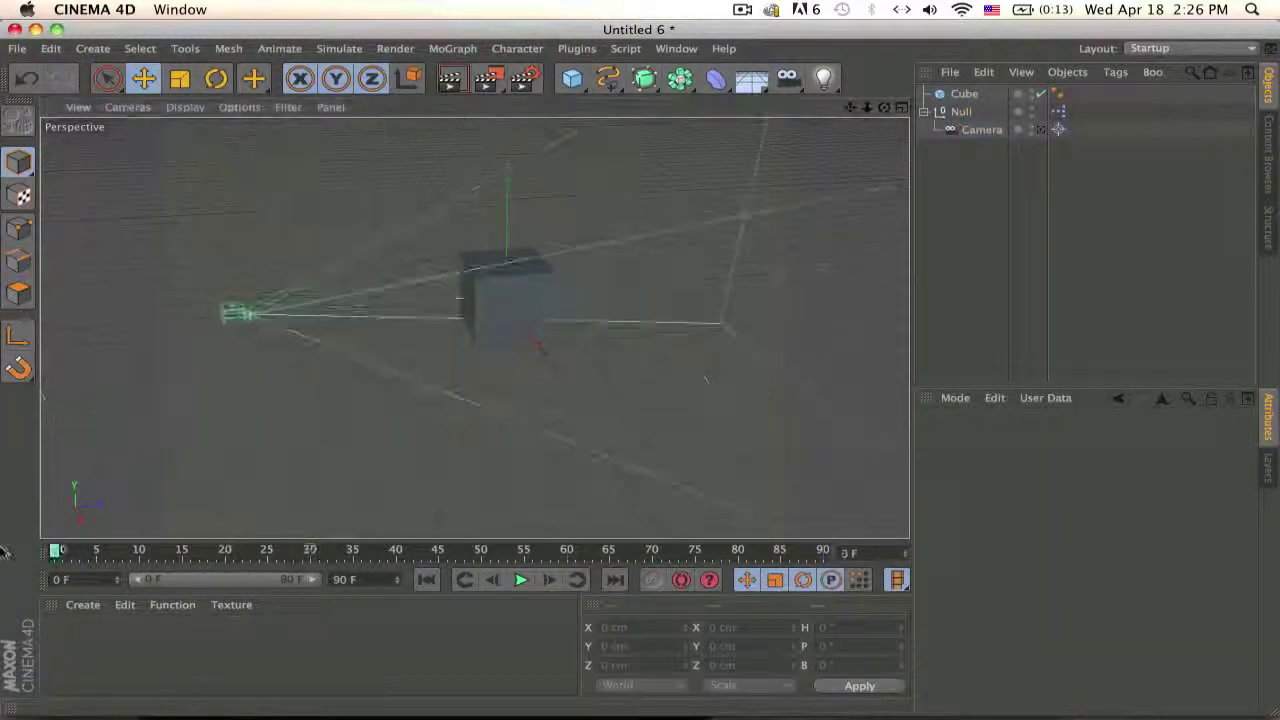
- Play the slower orbit animation through the Camera's own view, and return to the editor view
{"action": "left_click", "coordinate": [1040, 129]}
{"action": "left_click", "coordinate": [521, 580]}
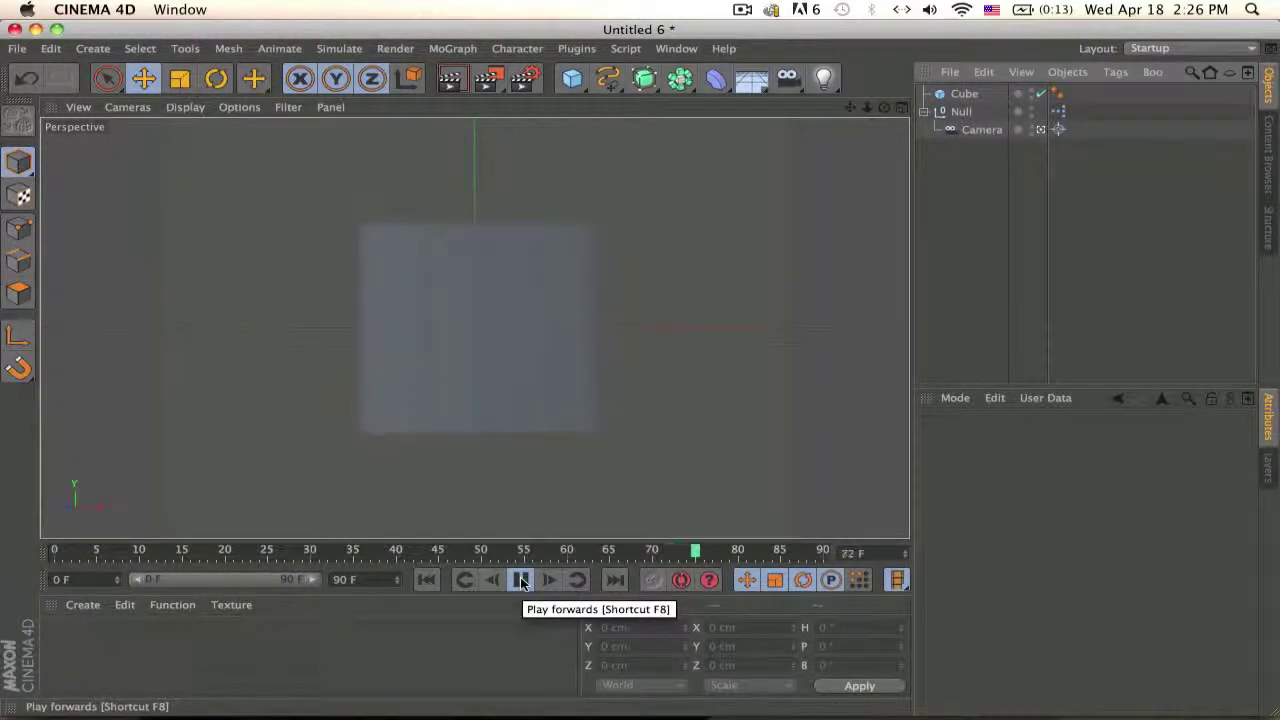
{"action": "left_click", "coordinate": [521, 580]}
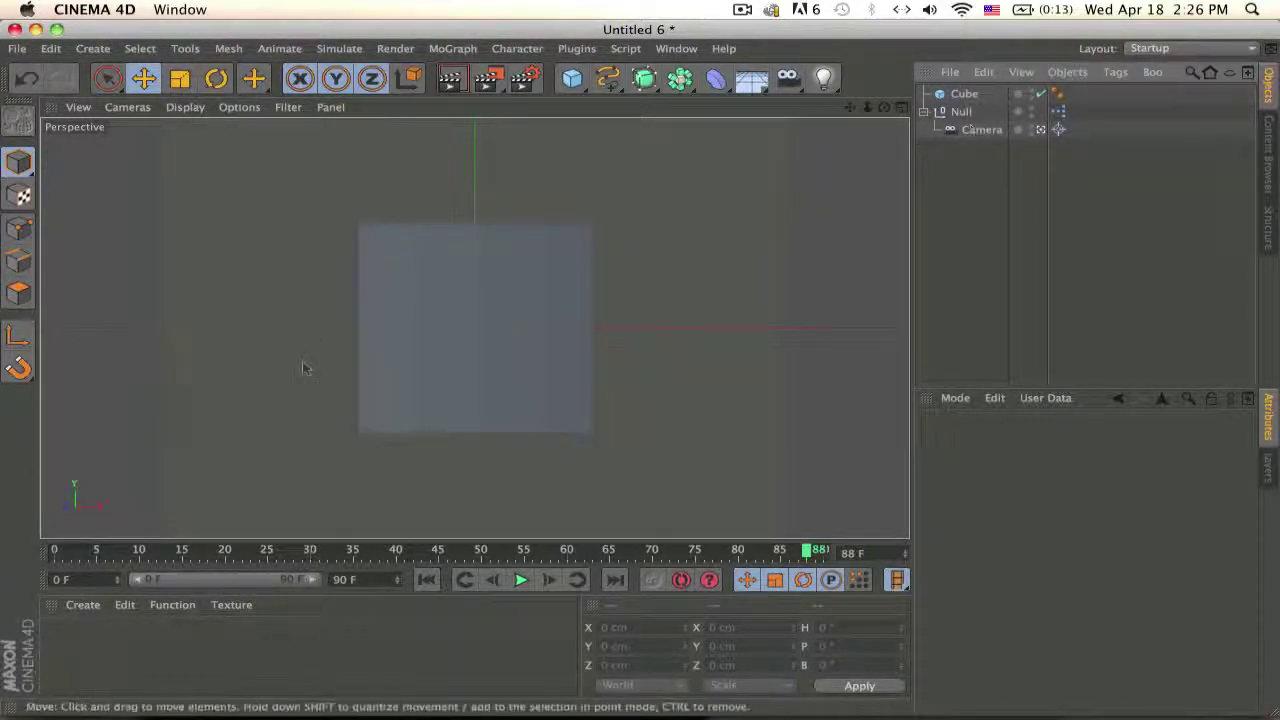
{"action": "left_click", "coordinate": [1040, 129]}
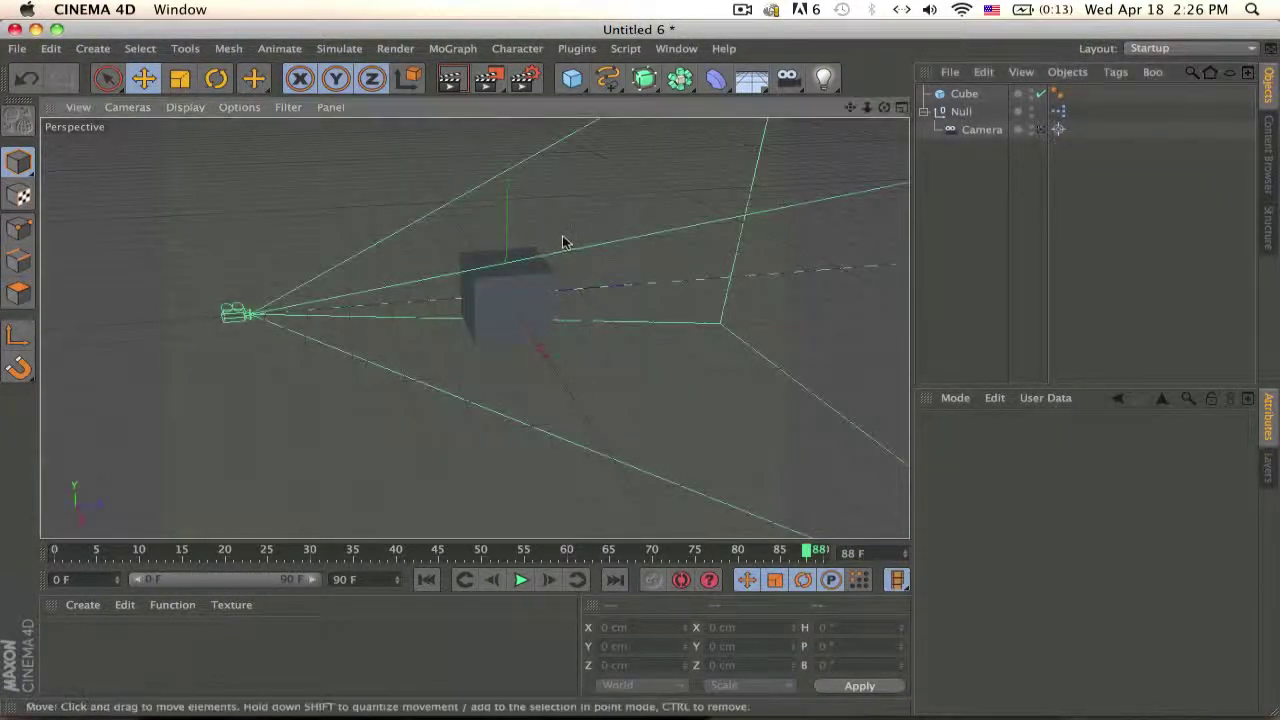
- Undo the Null's Rotate H animation and its Move Camera Z offset
{"action": "left_click_drag", "start_coordinate": [471, 326], "coordinate": [686, 277], "text": "alt"}
{"action": "left_click", "coordinate": [960, 112]}
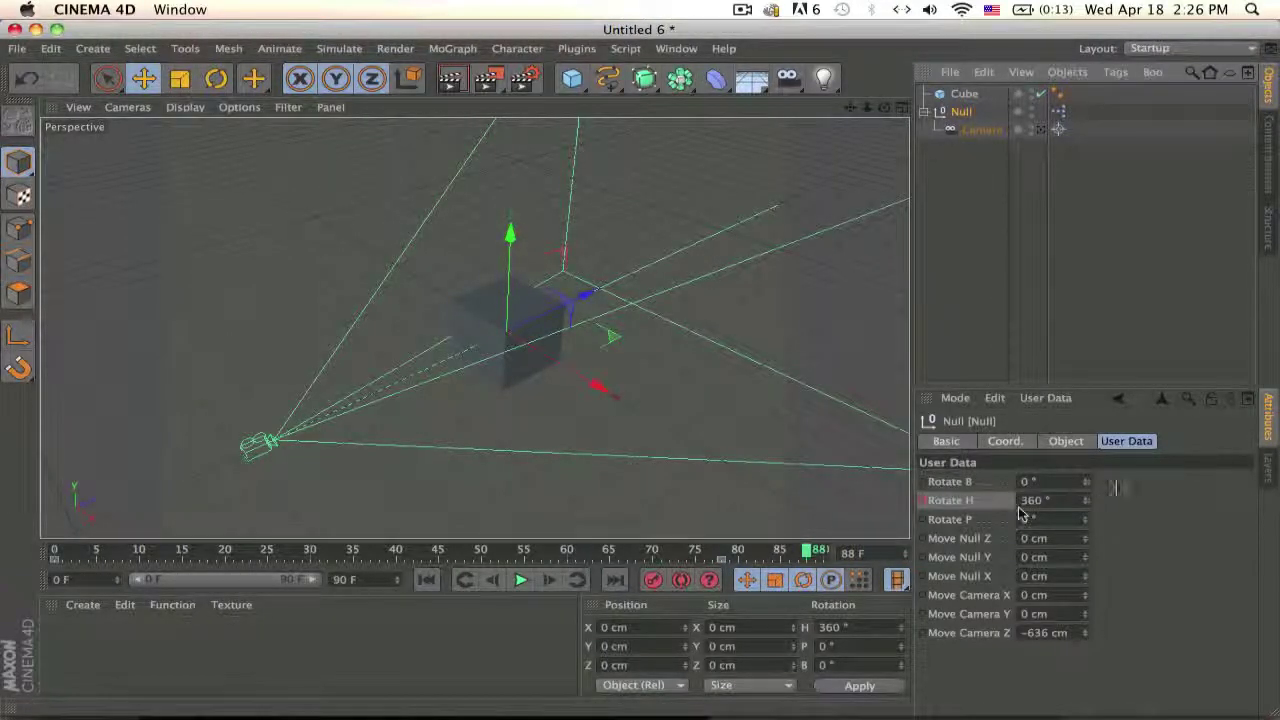
{"action": "key", "text": "super+z"}
{"action": "key", "text": "super+z"}
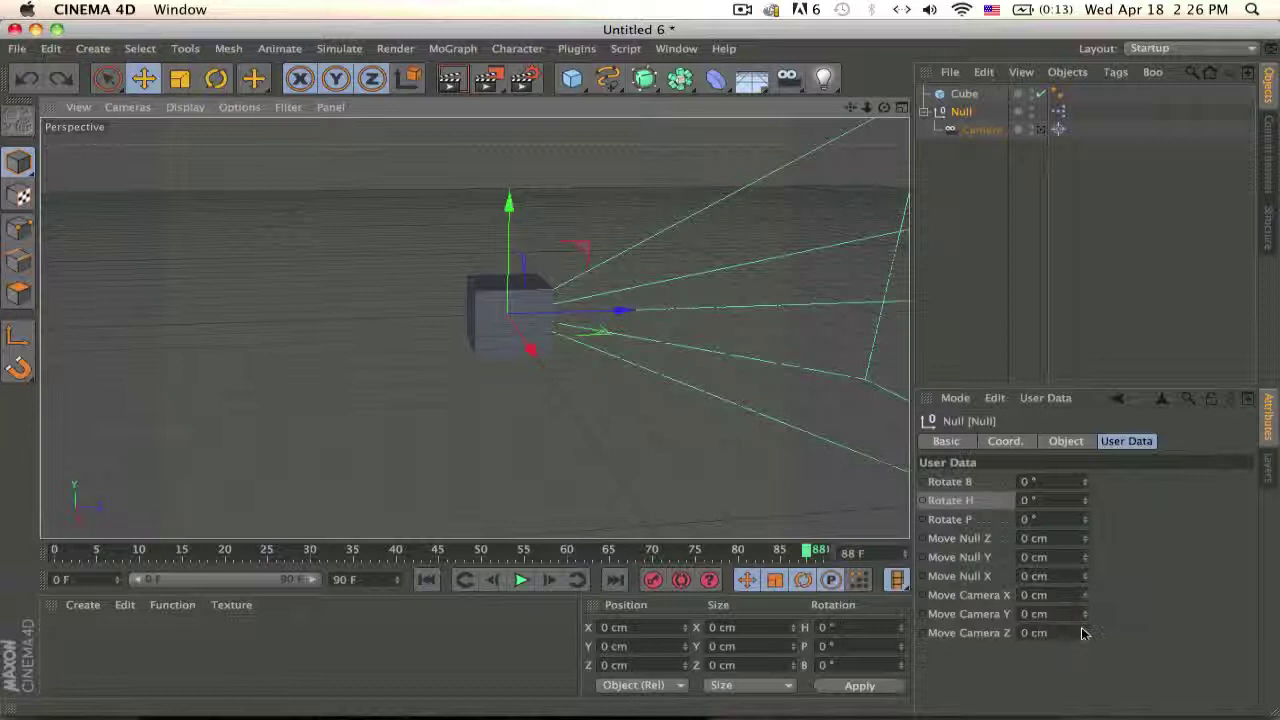
- Try the Null's Move Camera Z at about -776 cm with its other sliders, and reset Move Camera Z to 0 cm
{"action": "left_click_drag", "start_coordinate": [1083, 632], "coordinate": [1080, 637]}
{"action": "left_click_drag", "start_coordinate": [1085, 481], "coordinate": [1083, 543]}
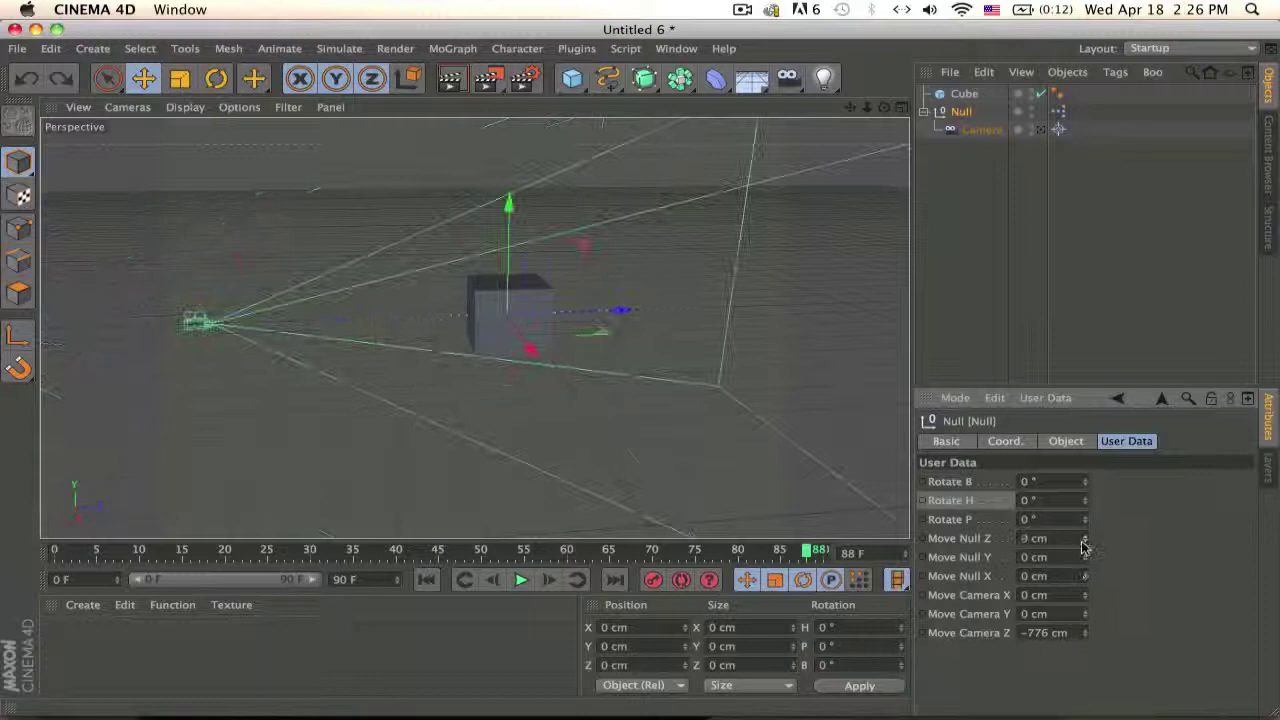
{"action": "left_click_drag", "start_coordinate": [1085, 595], "coordinate": [1086, 594]}
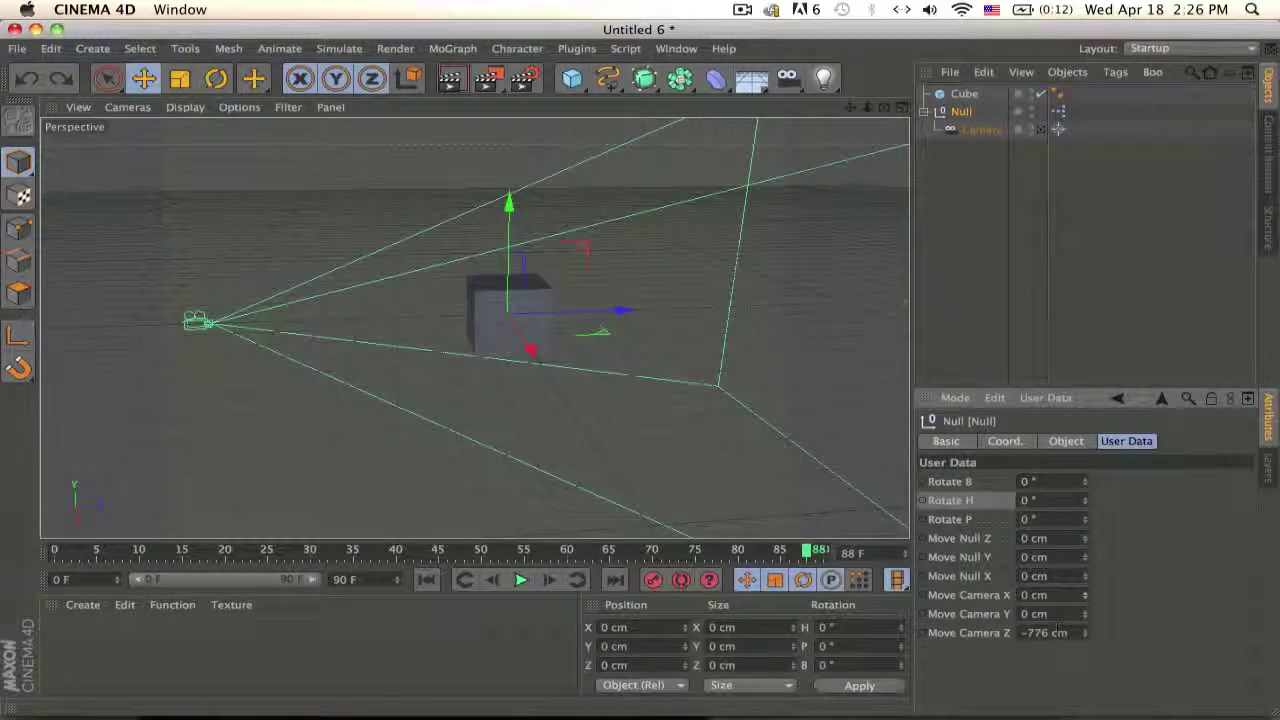
{"action": "type", "text": "0"}
{"action": "key", "text": "Return"}
- Delete the demonstration cube from the scene
{"action": "left_click_drag", "start_coordinate": [726, 407], "coordinate": [562, 391], "text": "alt"}
{"action": "left_click", "coordinate": [530, 322]}
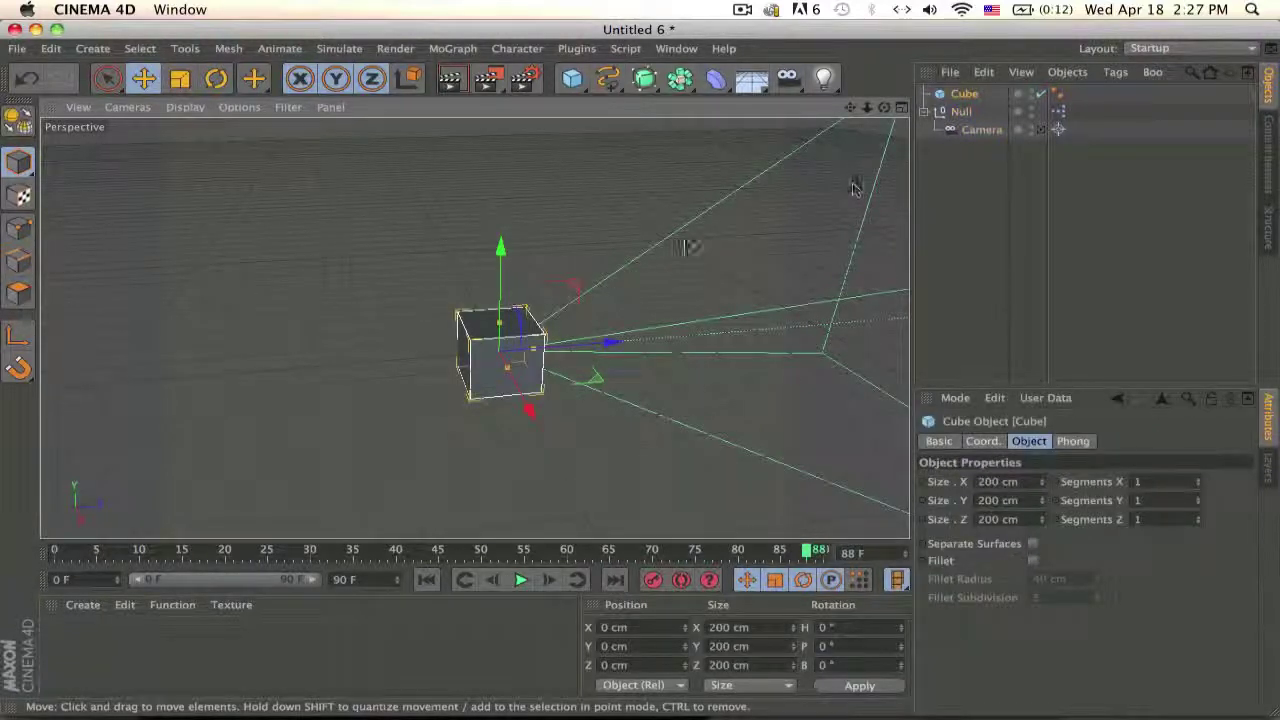
{"action": "key", "text": "Delete"}
{"action": "double_click", "coordinate": [964, 93]}
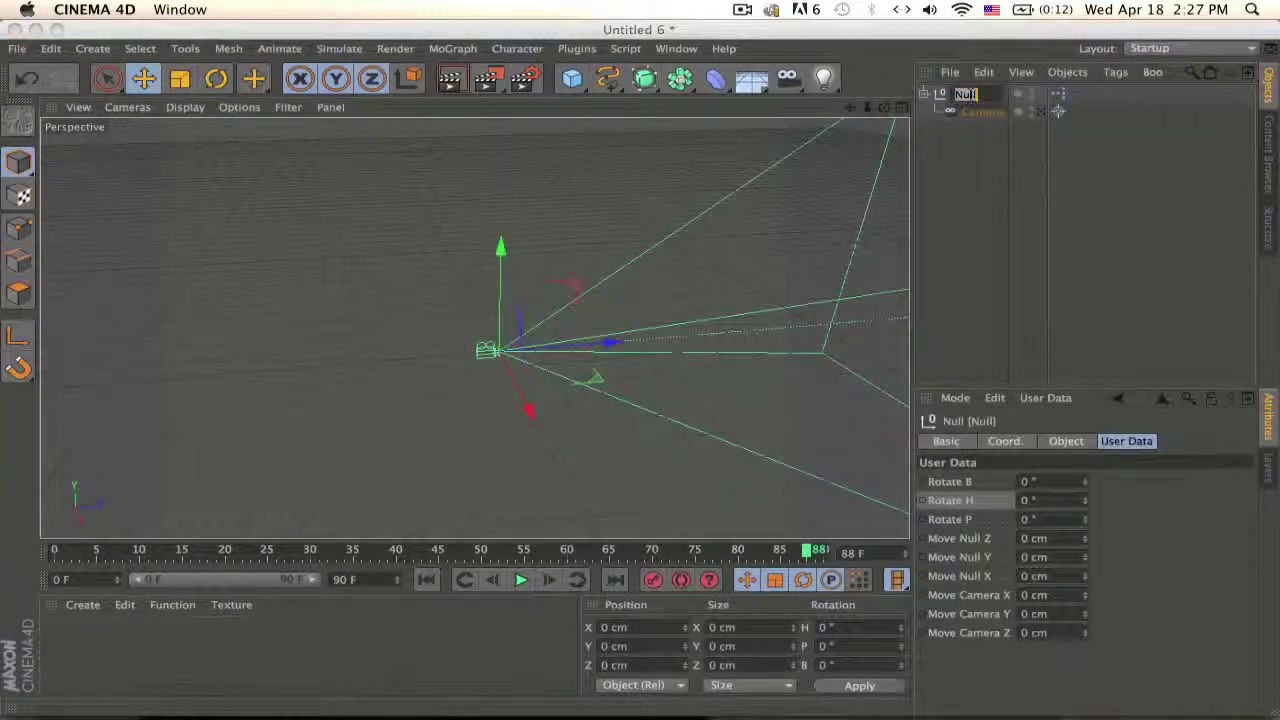
{"action": "left_click", "coordinate": [1006, 171]}
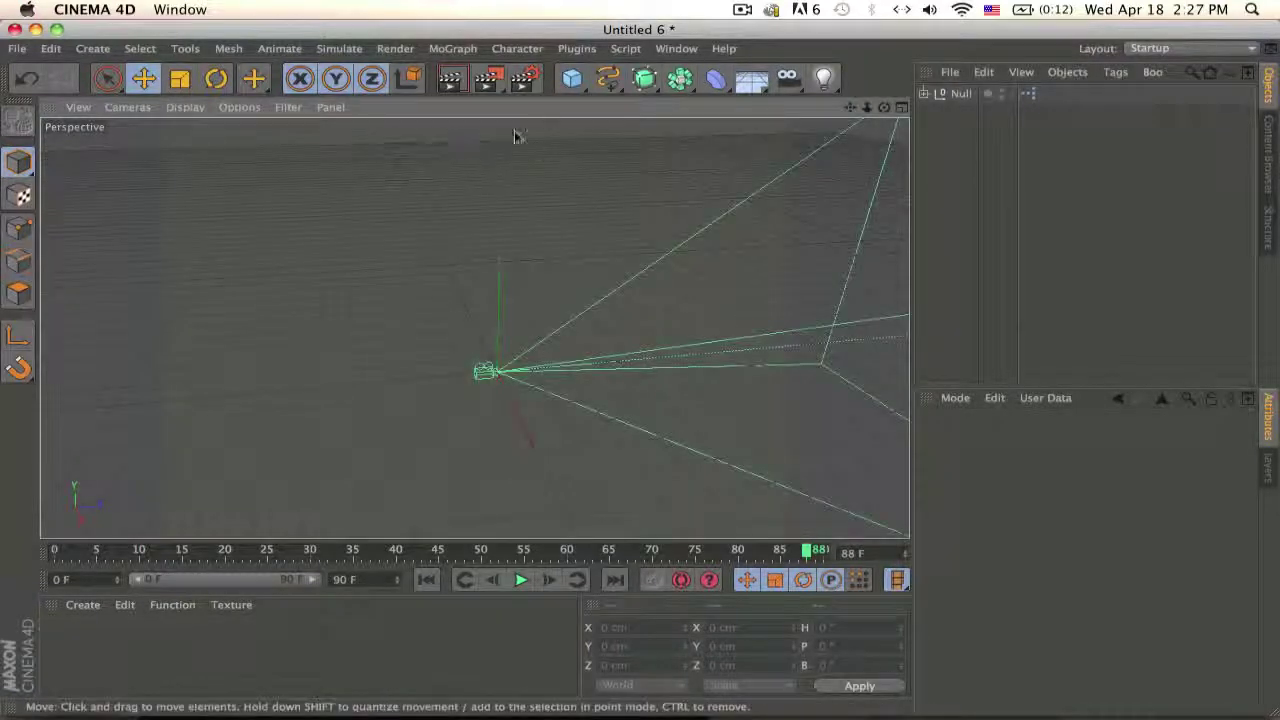
- Create a new project, add a target camera and delete its Camera.Target.1 null
{"action": "left_click", "coordinate": [17, 48]}
{"action": "left_click", "coordinate": [40, 64]}
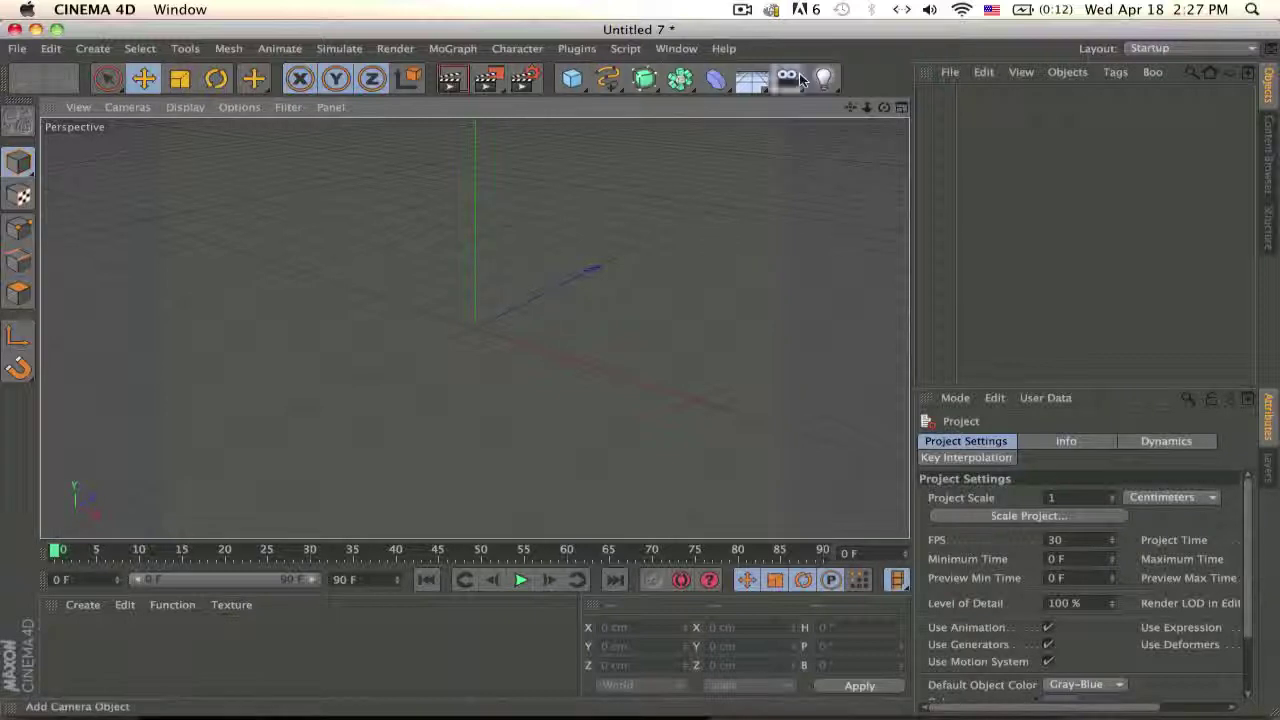
{"action": "left_click_drag", "start_coordinate": [801, 80], "coordinate": [869, 135]}
{"action": "left_click", "coordinate": [955, 126]}
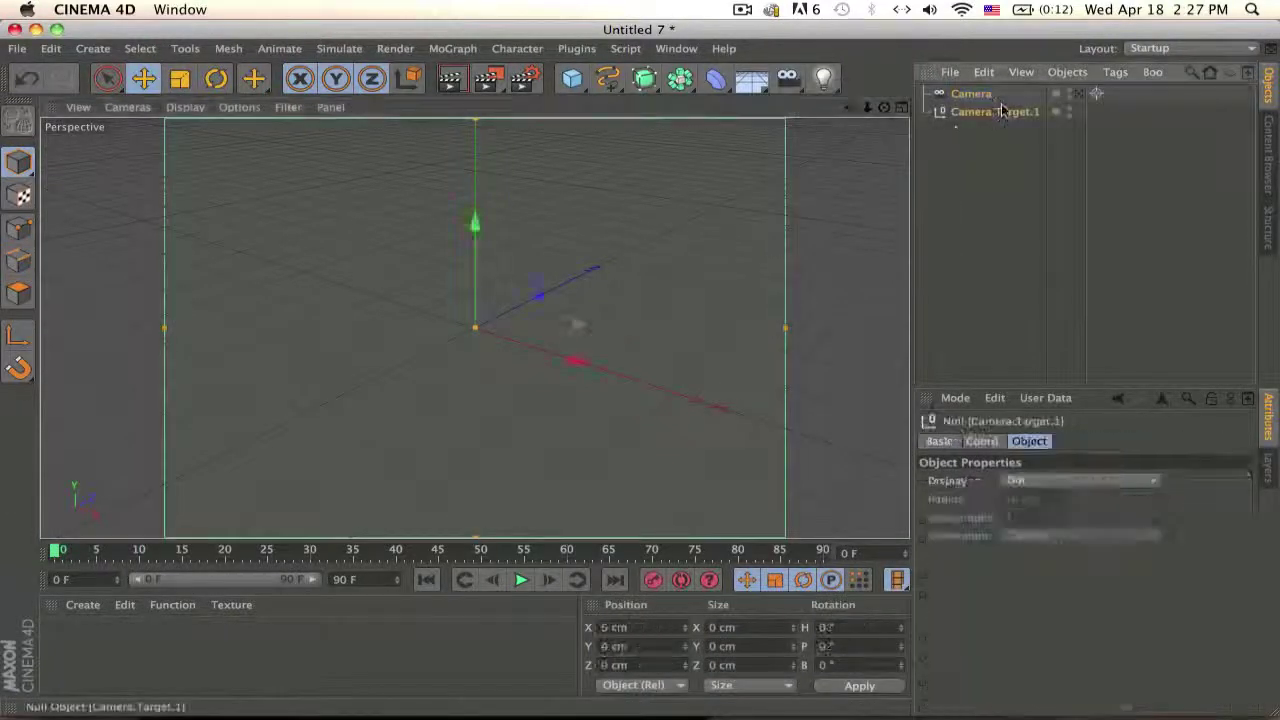
{"action": "key", "text": "Delete"}
- Add a null object and make the Camera its child
{"action": "left_click_drag", "start_coordinate": [489, 338], "coordinate": [705, 335], "text": "alt"}
{"action": "left_click_drag", "start_coordinate": [572, 79], "coordinate": [672, 103]}
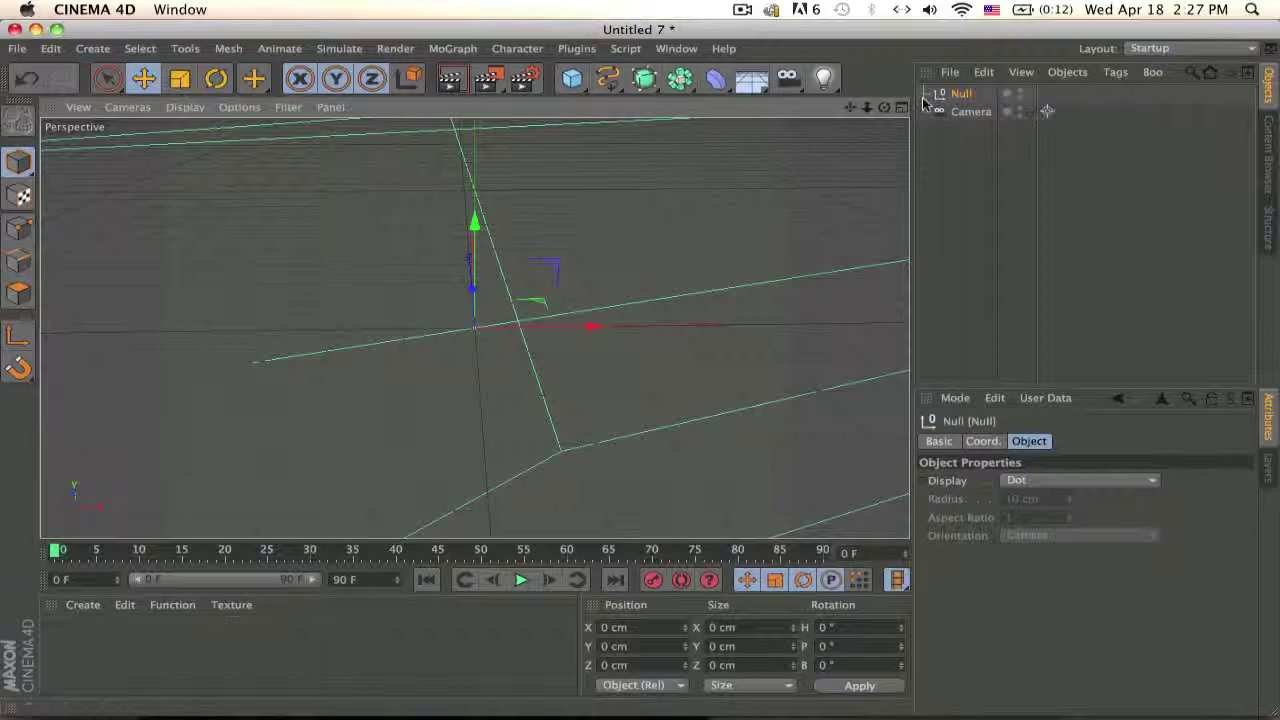
{"action": "left_click_drag", "start_coordinate": [957, 116], "coordinate": [966, 98]}
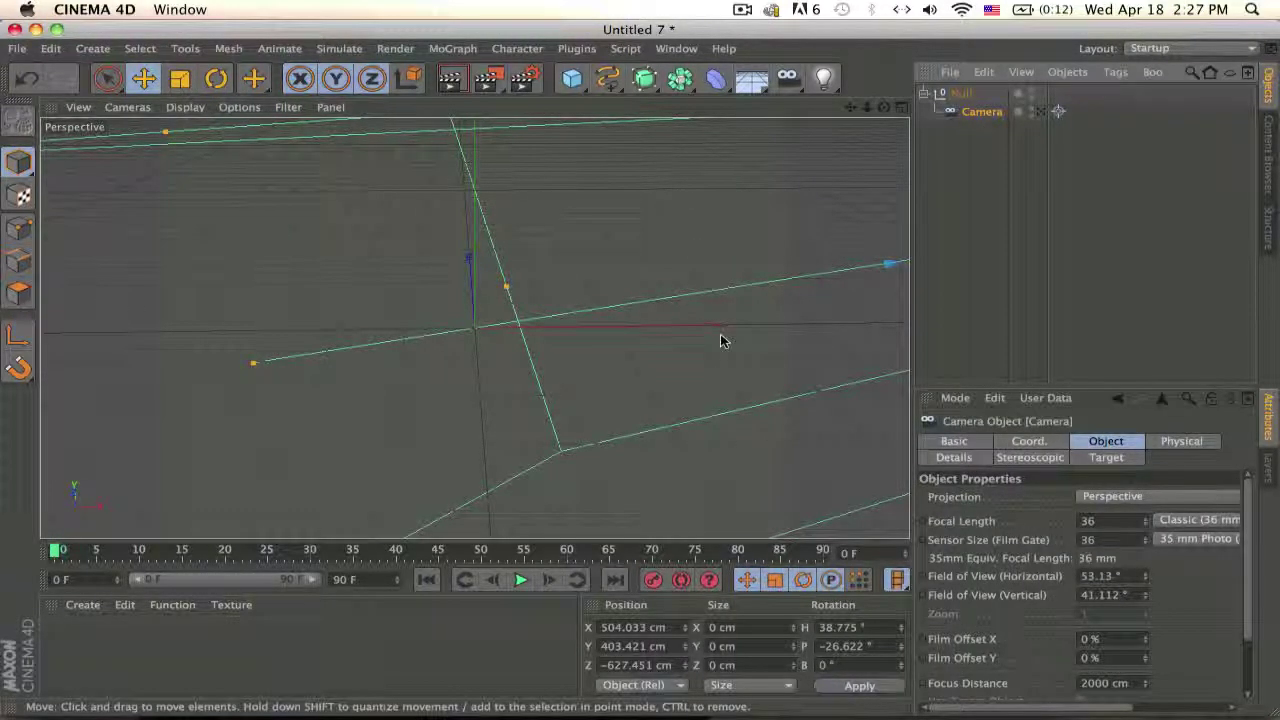
- Set the Camera's X, Y and Z position coordinates to 0 cm
{"action": "left_click_drag", "start_coordinate": [720, 334], "coordinate": [766, 297], "text": "alt"}
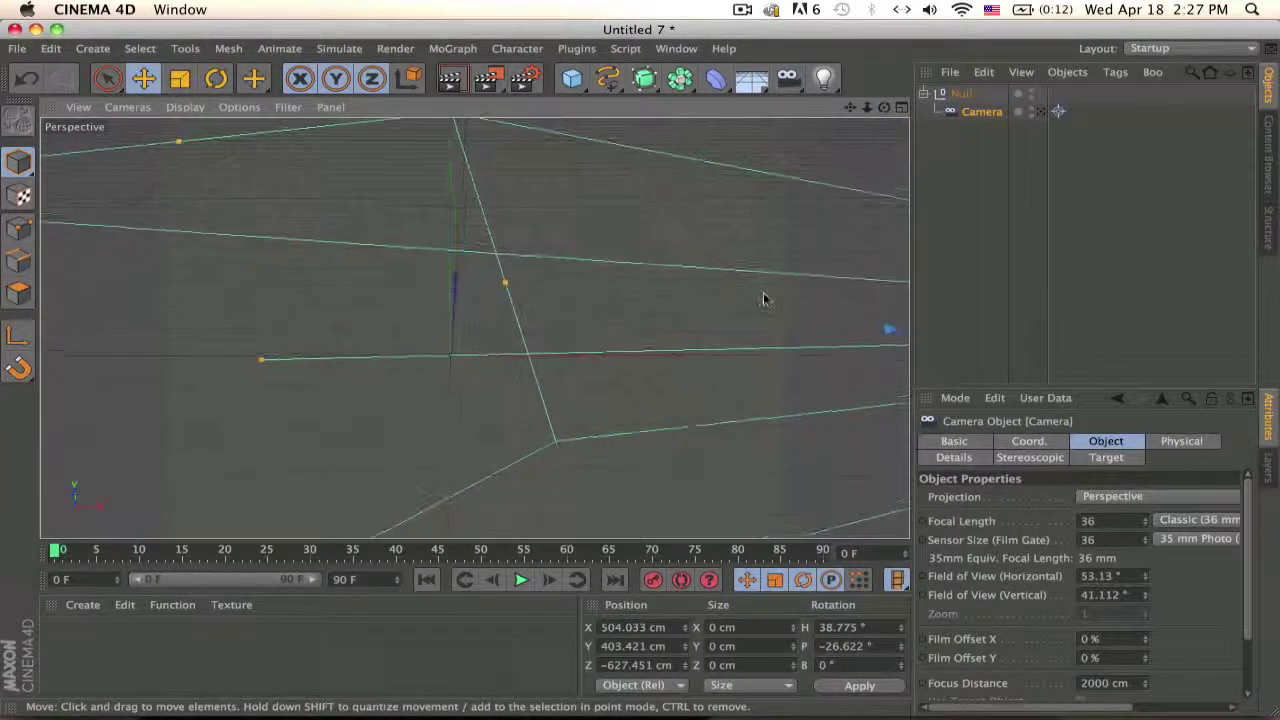
{"action": "left_click", "coordinate": [1002, 444]}
{"action": "left_click", "coordinate": [993, 443]}
{"action": "left_click", "coordinate": [1001, 444]}
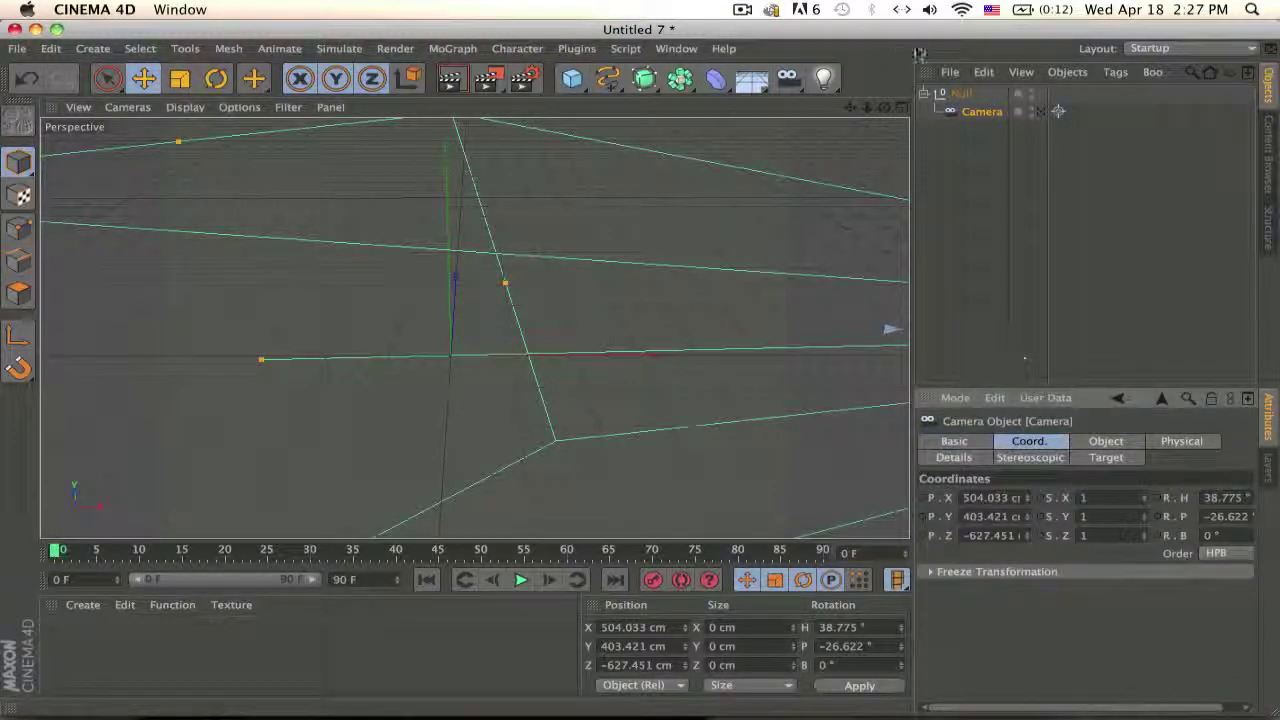
{"action": "left_click", "coordinate": [960, 93]}
{"action": "left_click", "coordinate": [970, 113]}
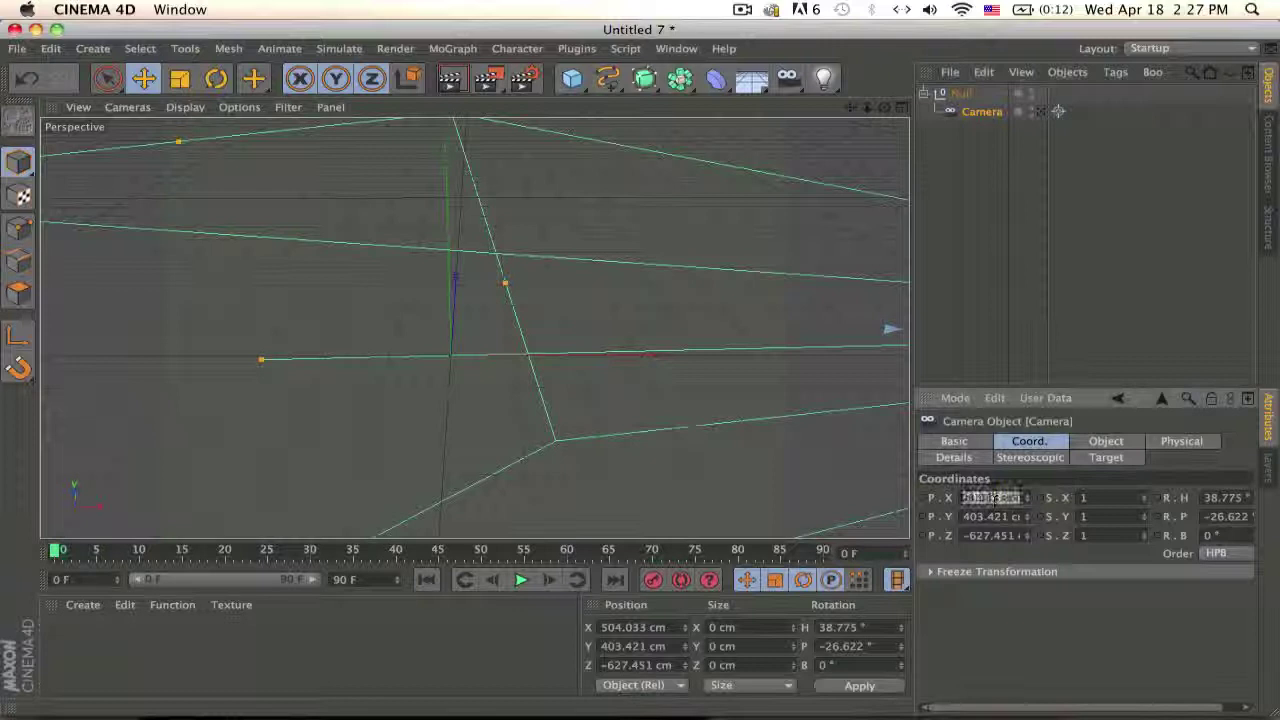
{"action": "type", "text": "0"}
{"action": "key", "text": "Tab"}
{"action": "type", "text": "0"}
{"action": "key", "text": "Tab"}
{"action": "type", "text": "0"}
{"action": "key", "text": "Return"}
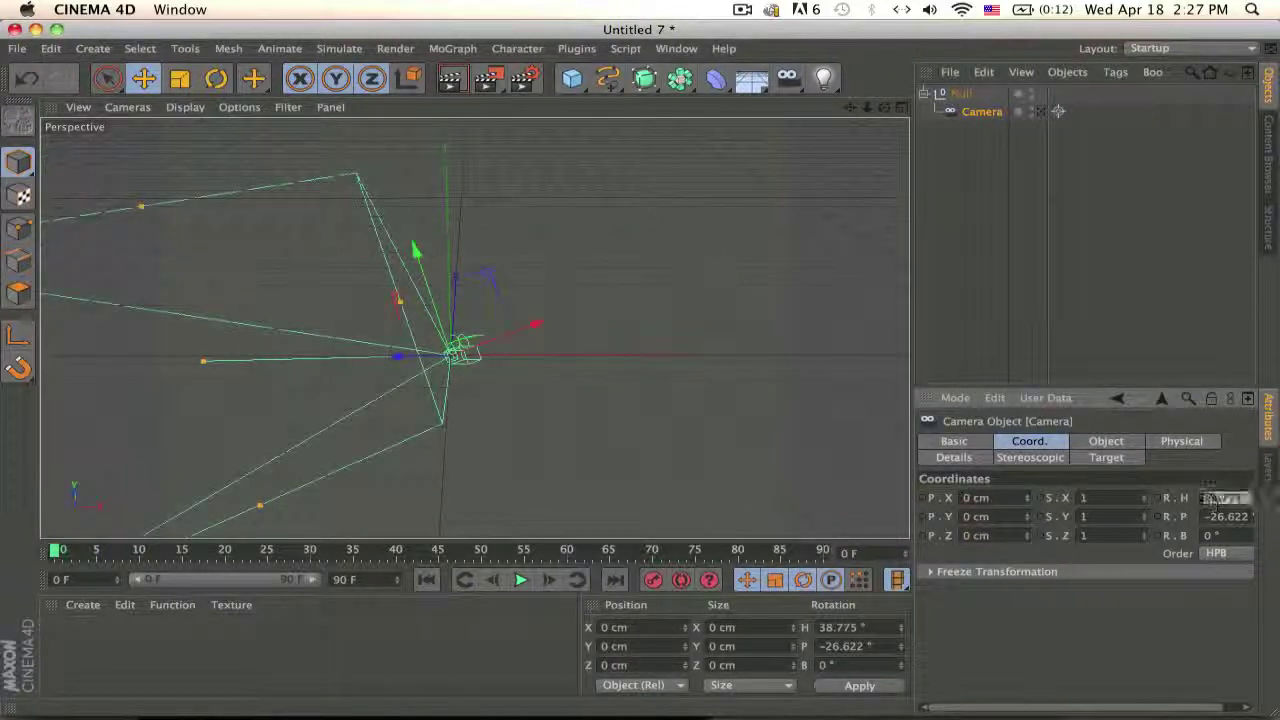
- Set the Camera's heading and pitch rotation to 0°
{"action": "type", "text": "0"}
{"action": "key", "text": "Tab"}
{"action": "type", "text": "0"}
{"action": "key", "text": "Return"}
{"action": "mouse_move", "coordinate": [860, 426]}
{"action": "left_mouse_down", "text": "alt"}
{"action": "mouse_move", "coordinate": [743, 314]}
{"action": "mouse_move", "coordinate": [908, 316]}
{"action": "mouse_move", "coordinate": [912, 298]}
{"action": "mouse_move", "coordinate": [926, 300]}
{"action": "left_mouse_up", "text": "alt"}
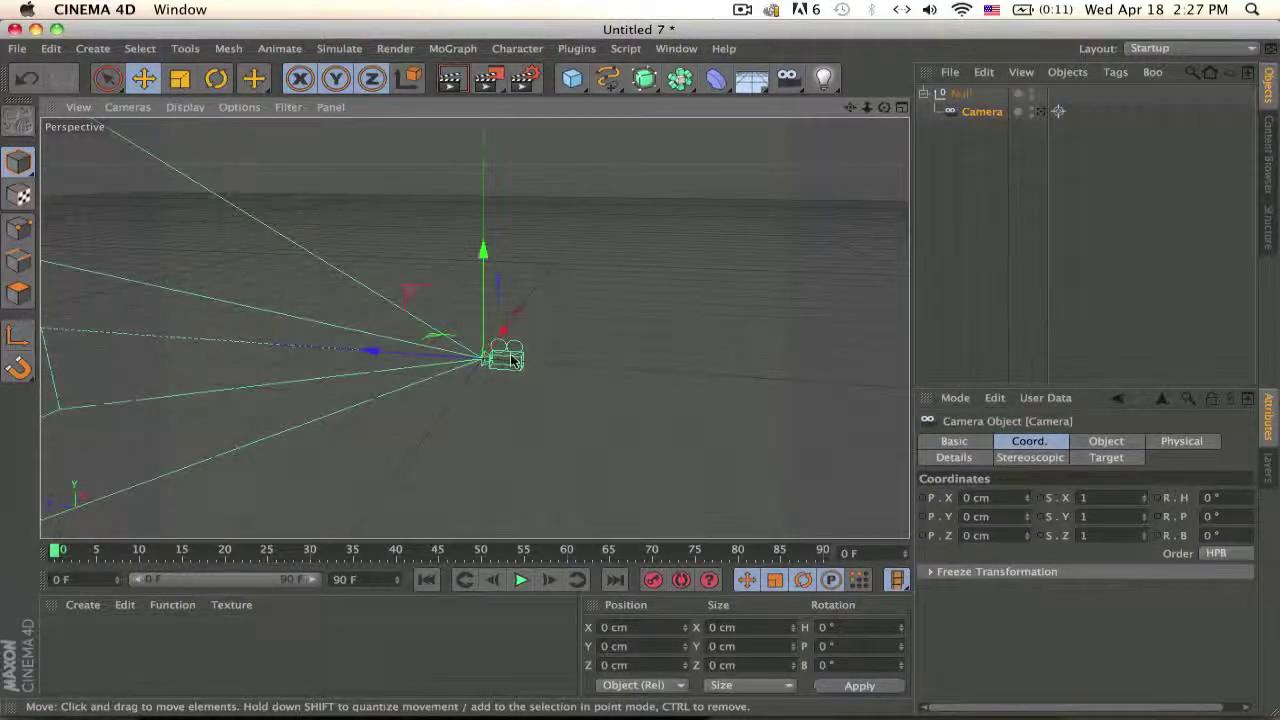
{"action": "scroll", "coordinate": [512, 360], "scroll_direction": "up", "scroll_amount": 2}
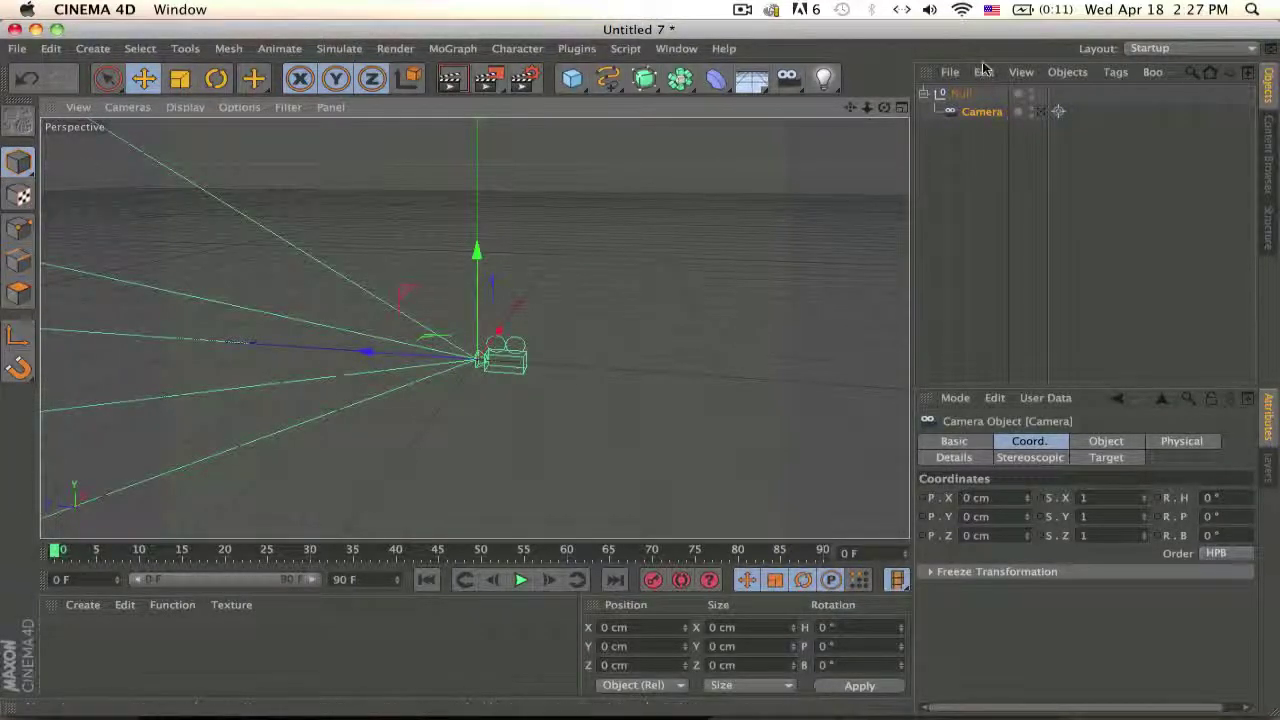
- Add an XPresso tag to the Null and place the Null as a node in the XGroup
{"action": "key", "text": "alt+g"}
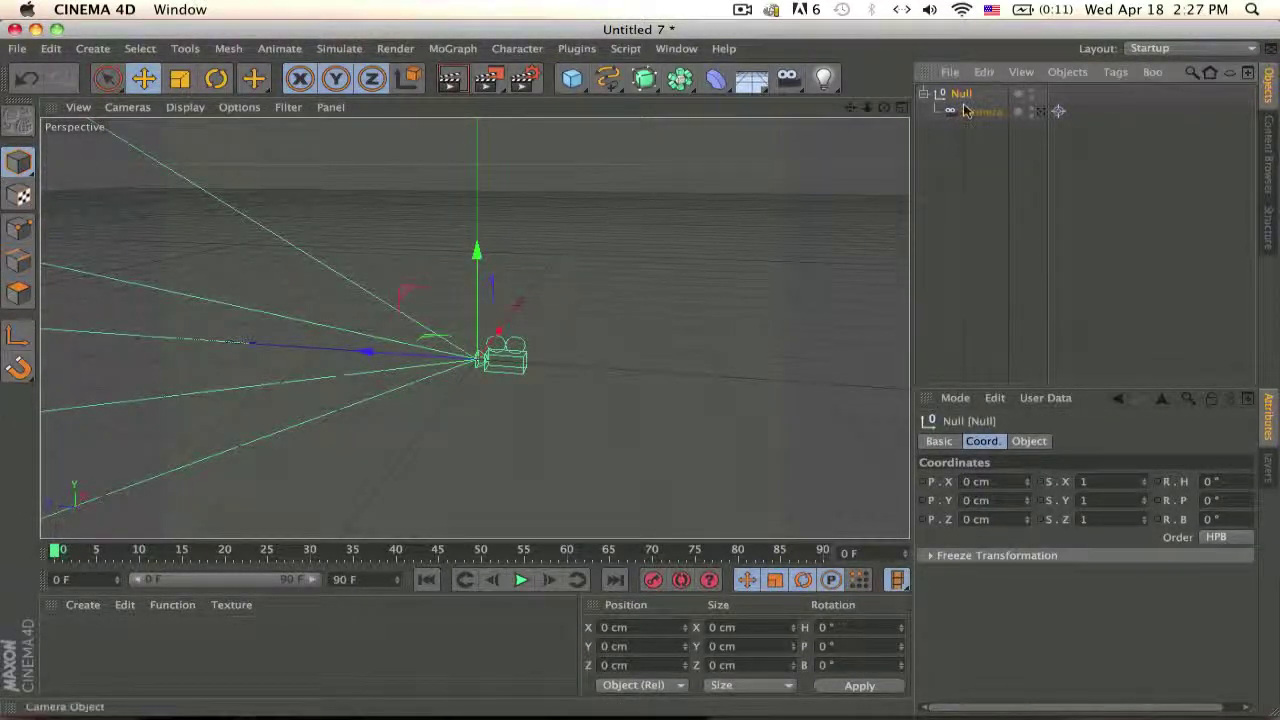
{"action": "right_click", "coordinate": [961, 96]}
{"action": "mouse_move", "coordinate": [1030, 62]}
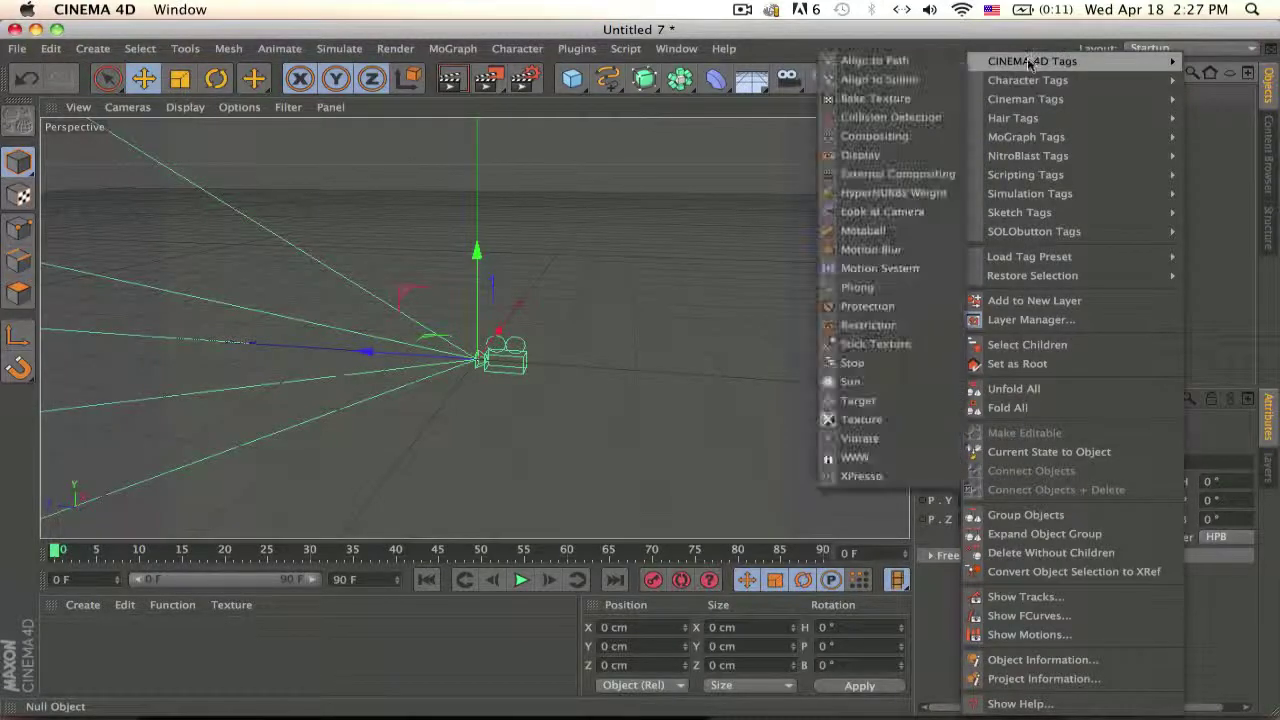
{"action": "left_click", "coordinate": [858, 476]}
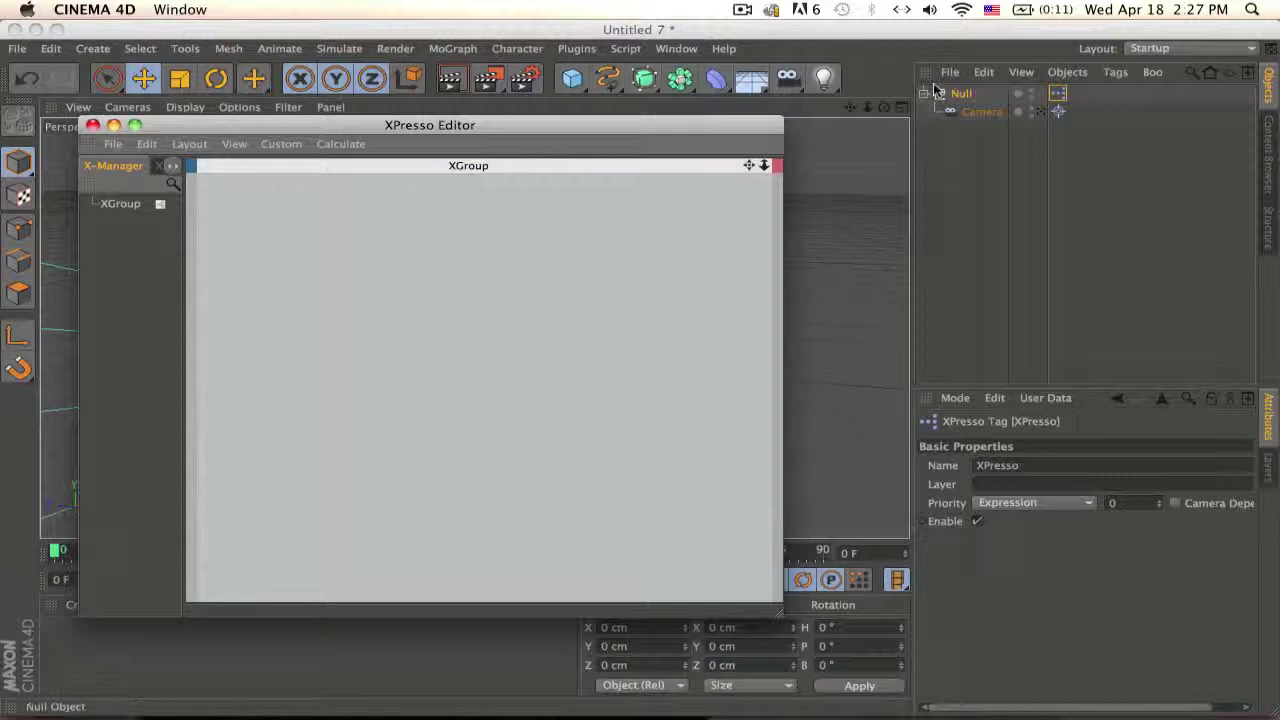
{"action": "left_click_drag", "start_coordinate": [961, 94], "coordinate": [362, 248]}
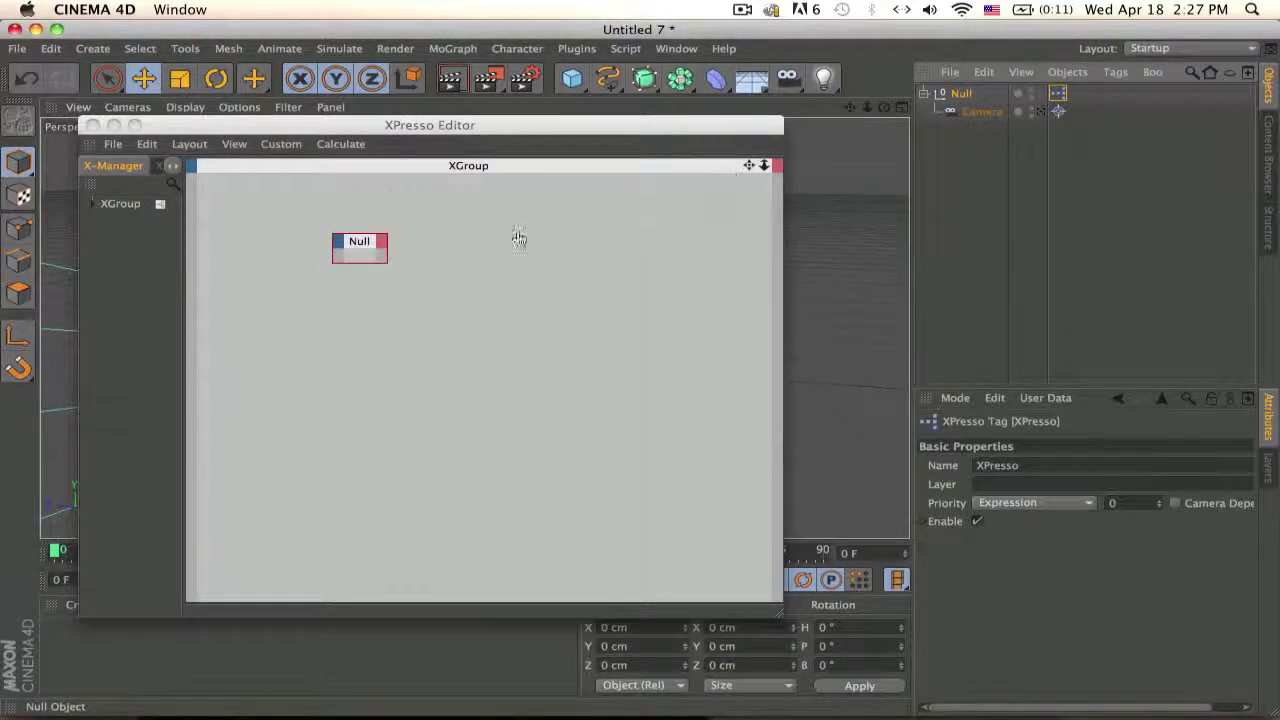
- Add a second Null node and a Camera node to the XGroup, and enlarge all three nodes to make room for ports
{"action": "left_click_drag", "start_coordinate": [519, 238], "coordinate": [415, 320]}
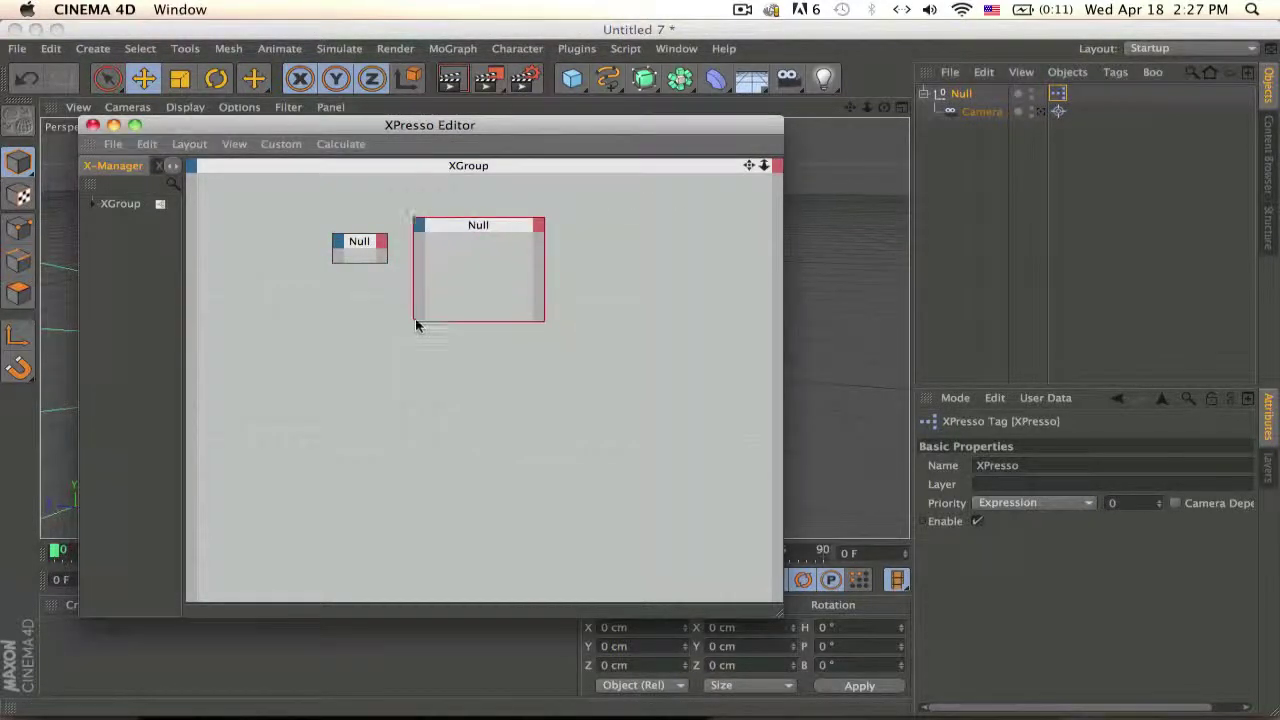
{"action": "left_click_drag", "start_coordinate": [368, 246], "coordinate": [383, 409]}
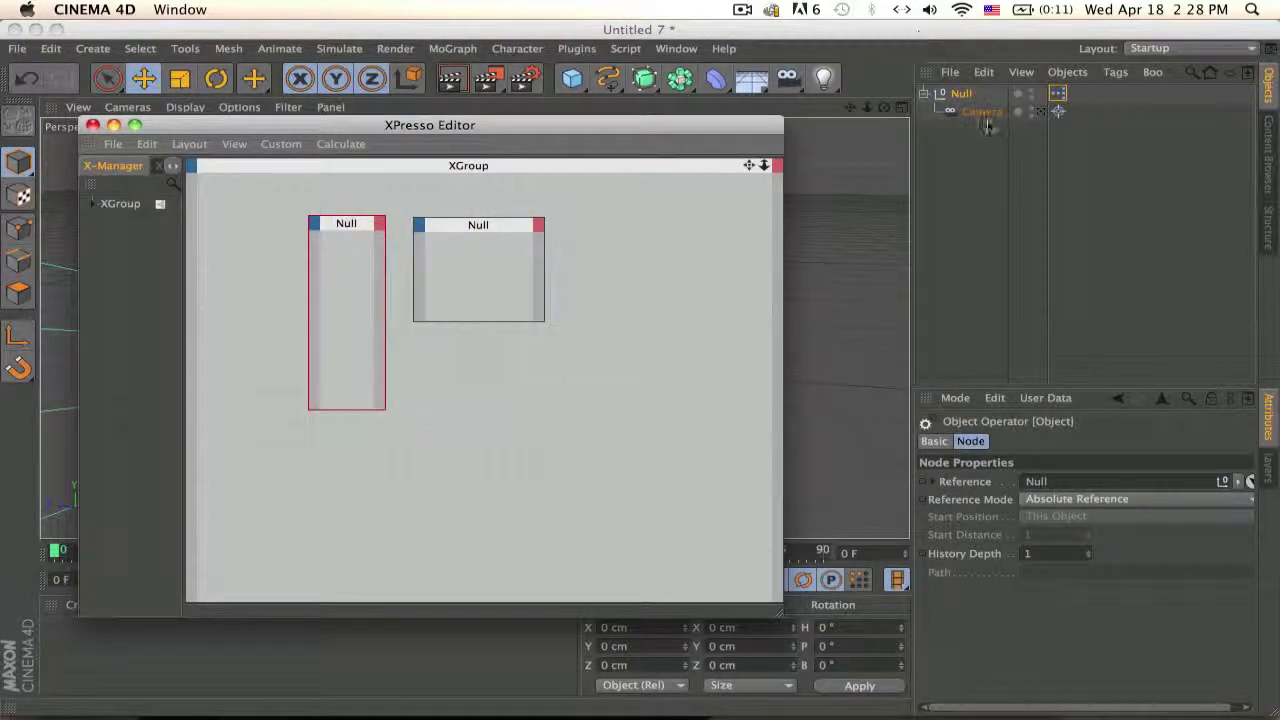
{"action": "left_click_drag", "start_coordinate": [988, 125], "coordinate": [577, 341]}
{"action": "left_click_drag", "start_coordinate": [458, 367], "coordinate": [569, 410]}
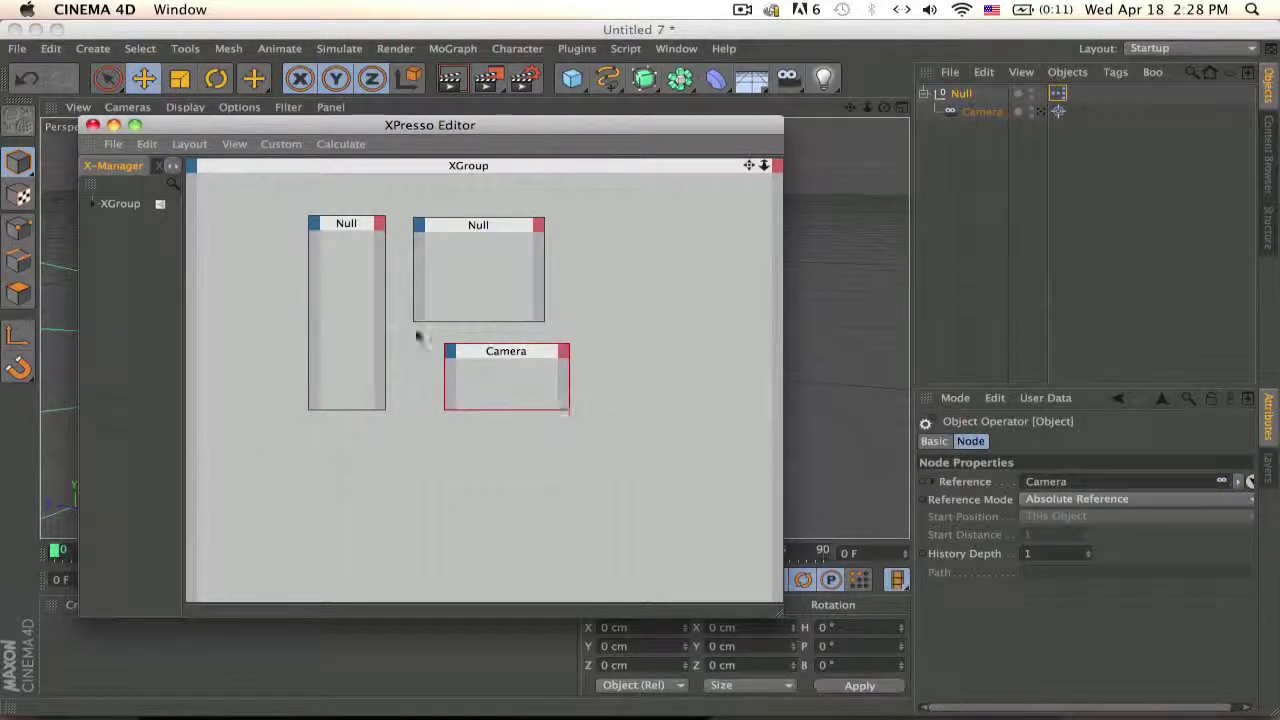
{"action": "left_click", "coordinate": [378, 223]}
{"action": "left_click", "coordinate": [665, 333]}
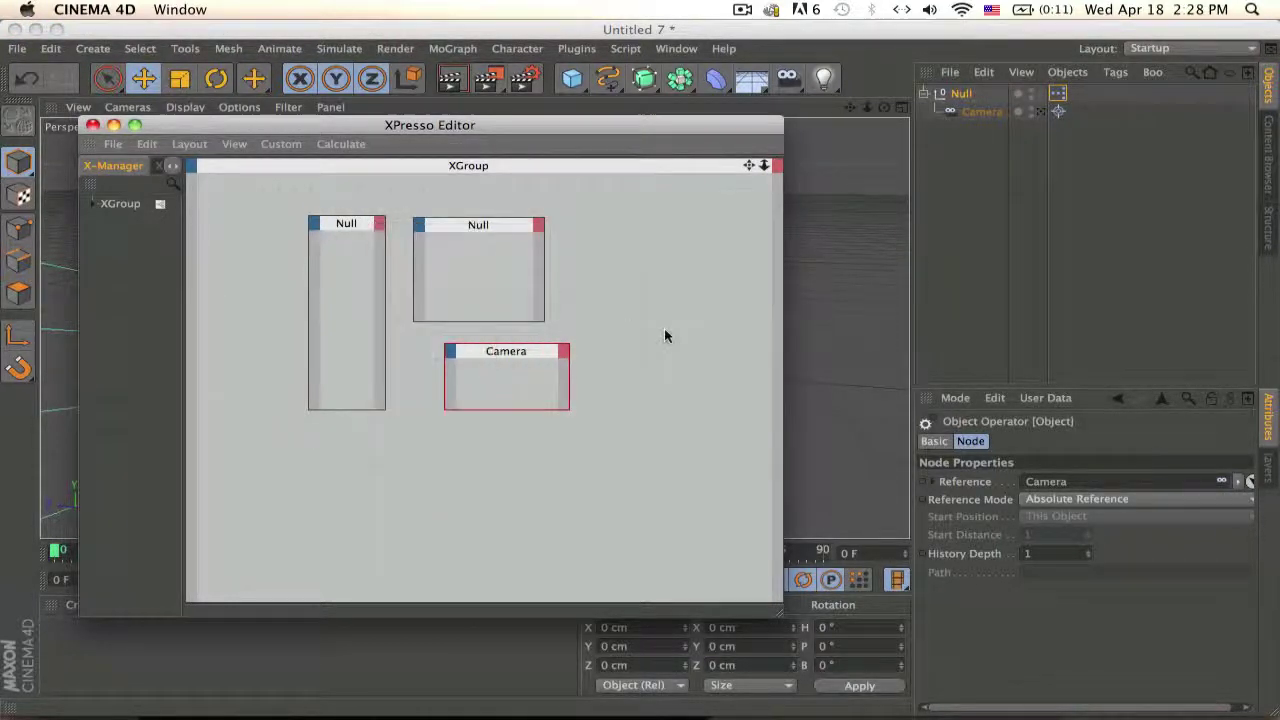
- Close the XPresso Editor, open the user data manager for the Null and name the first data entry Rotate Null H
{"action": "left_click", "coordinate": [962, 93]}
{"action": "left_click", "coordinate": [92, 125]}
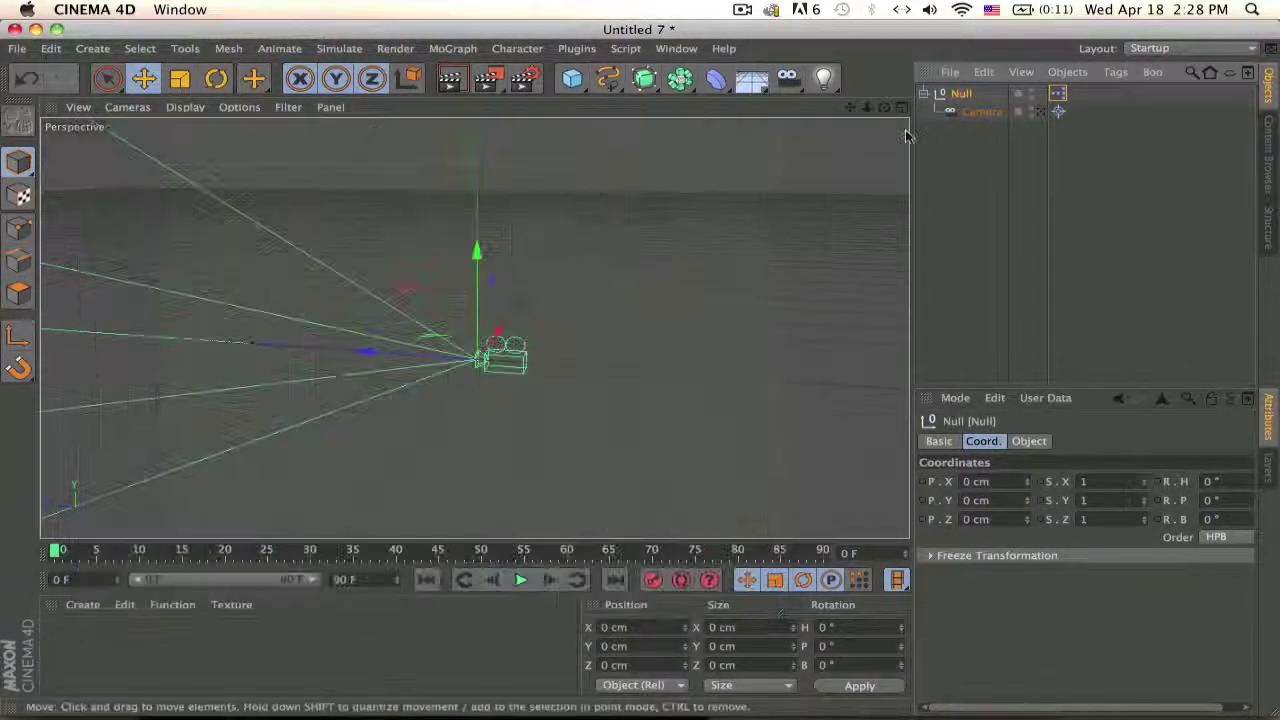
{"action": "left_click", "coordinate": [1045, 397]}
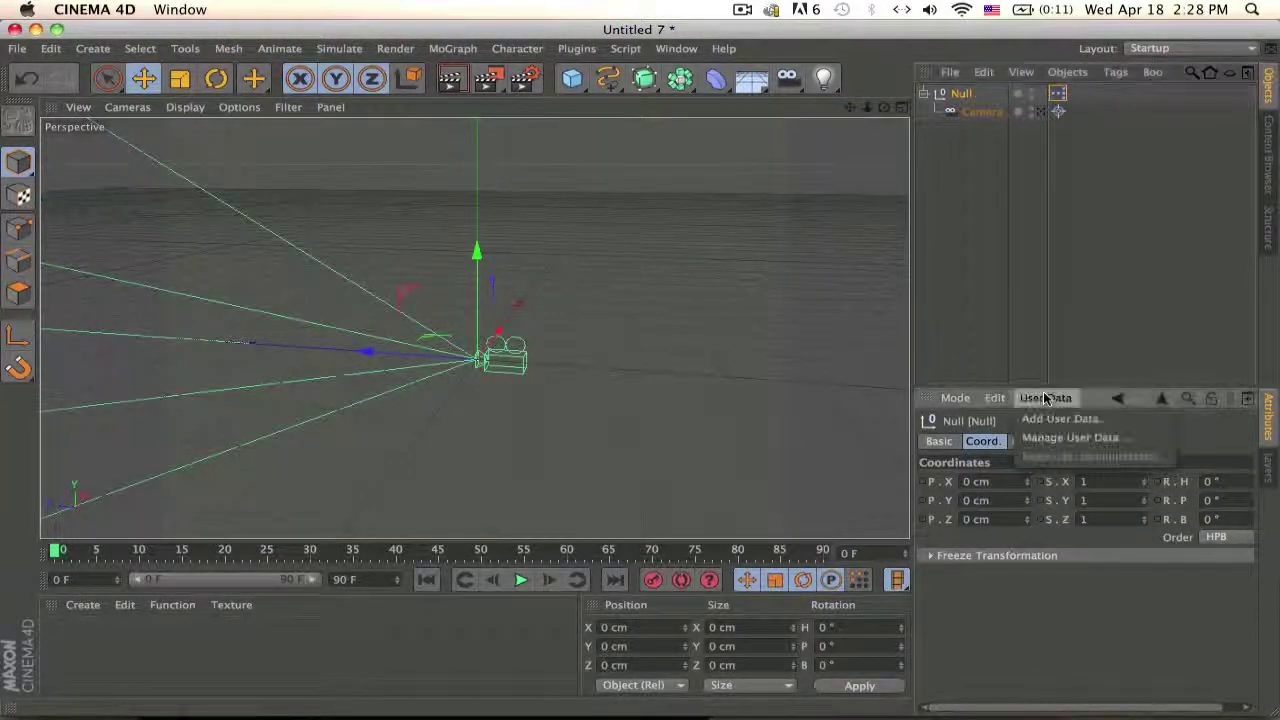
{"action": "left_click", "coordinate": [1068, 437]}
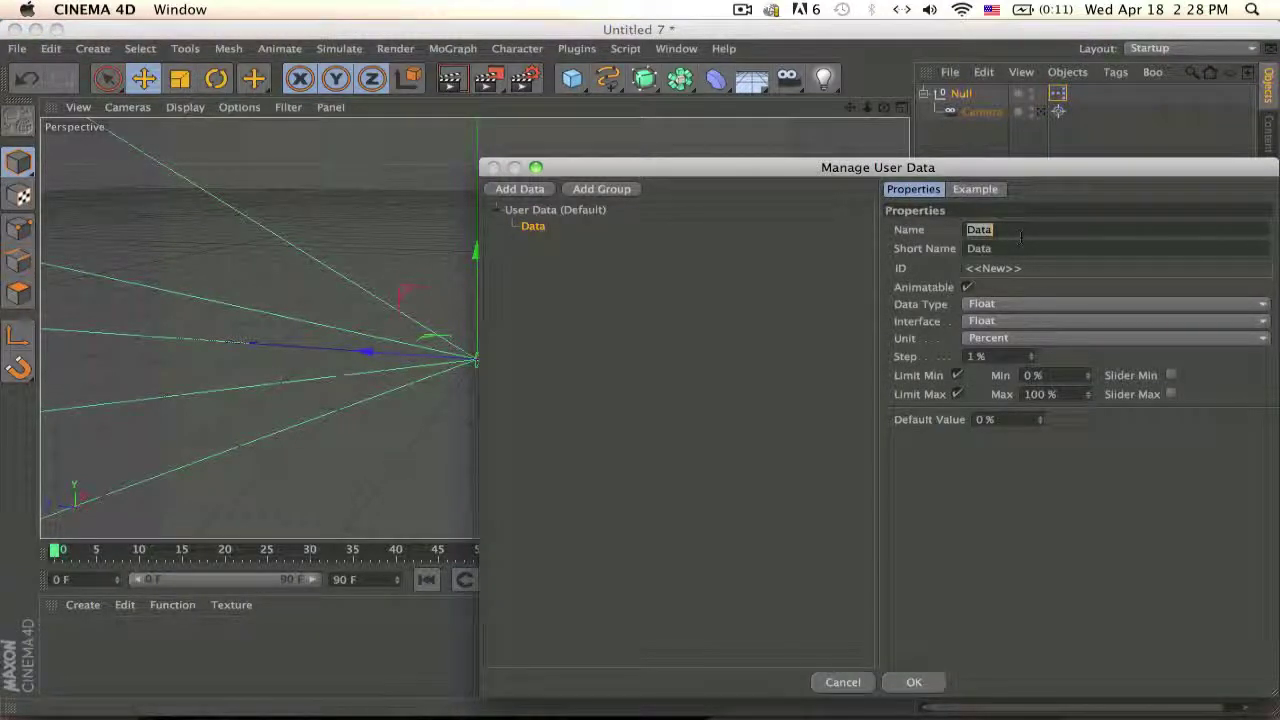
{"action": "type", "text": "v"}
- Set the Rotate Null H entry's unit to Degree and turn off its minimum and maximum limits
{"action": "left_click", "coordinate": [1014, 337]}
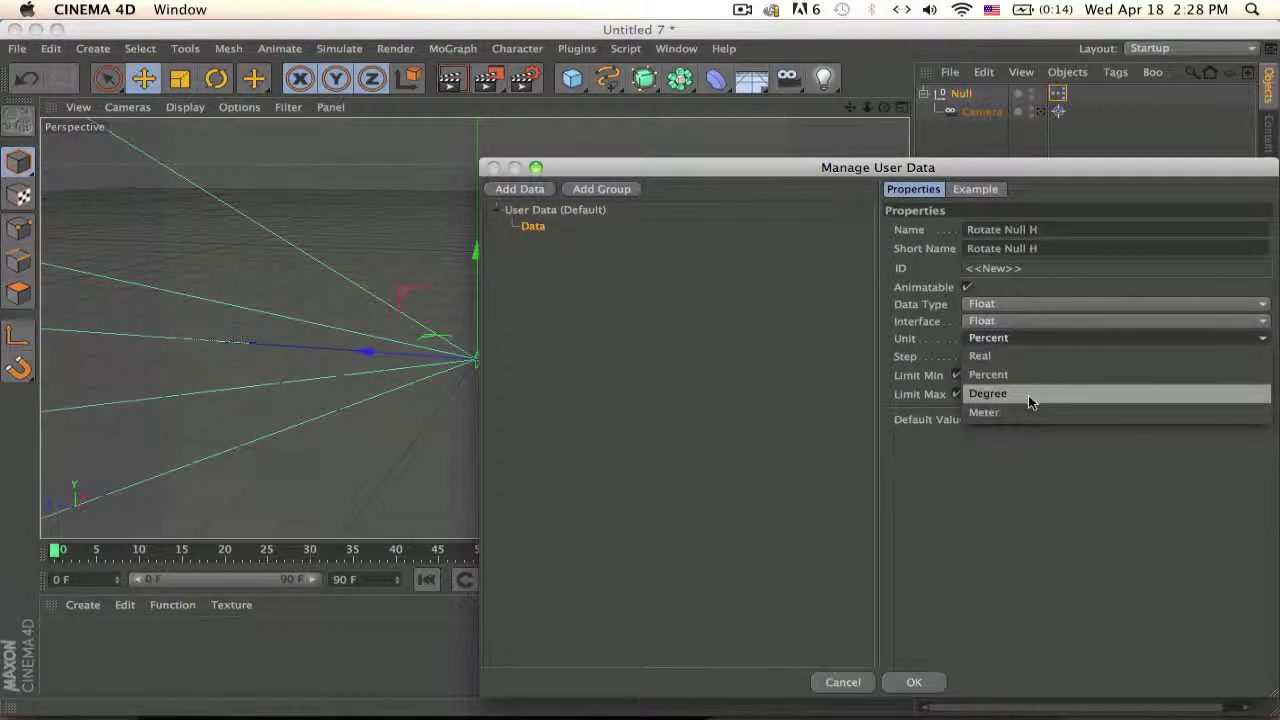
{"action": "left_click", "coordinate": [1030, 394]}
{"action": "left_click", "coordinate": [957, 375]}
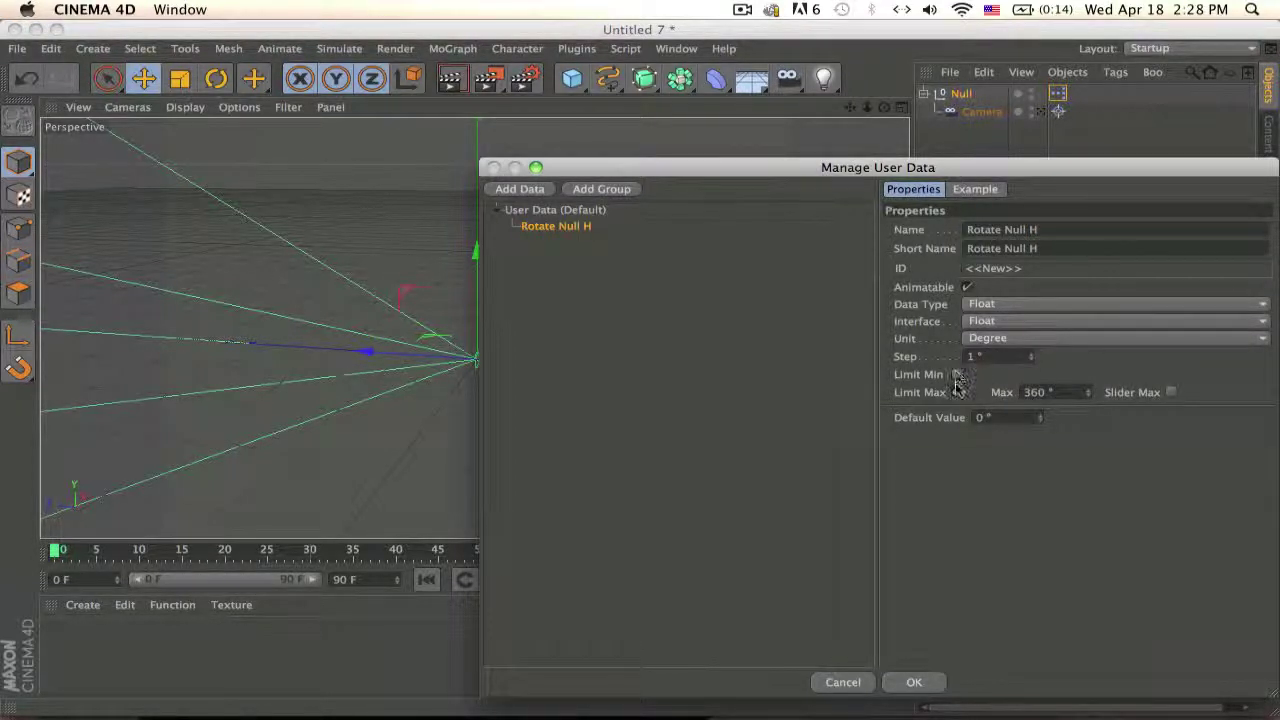
{"action": "left_click", "coordinate": [957, 394]}
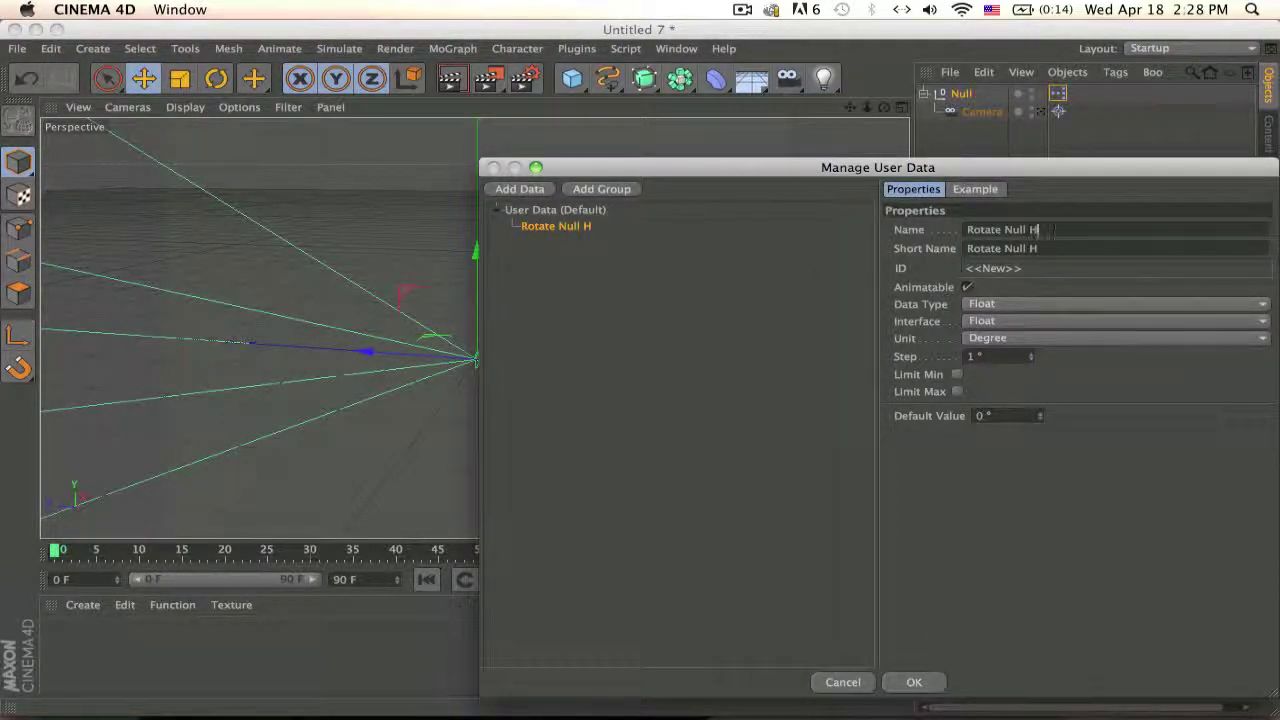
- Add two more user data entries named Rotate Null P and Rotate Null B, and confirm the user data
{"action": "left_click", "coordinate": [519, 189]}
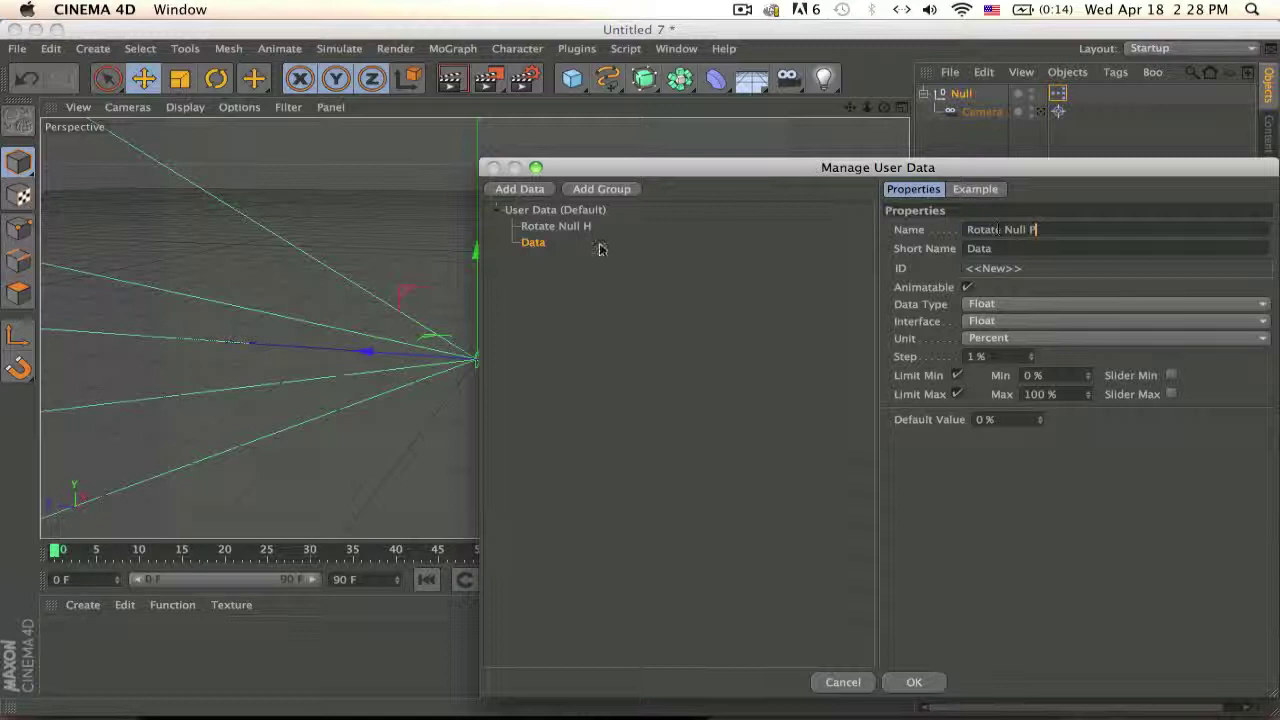
{"action": "left_click", "coordinate": [522, 193]}
{"action": "double_click", "coordinate": [991, 230]}
{"action": "type", "text": "R"}
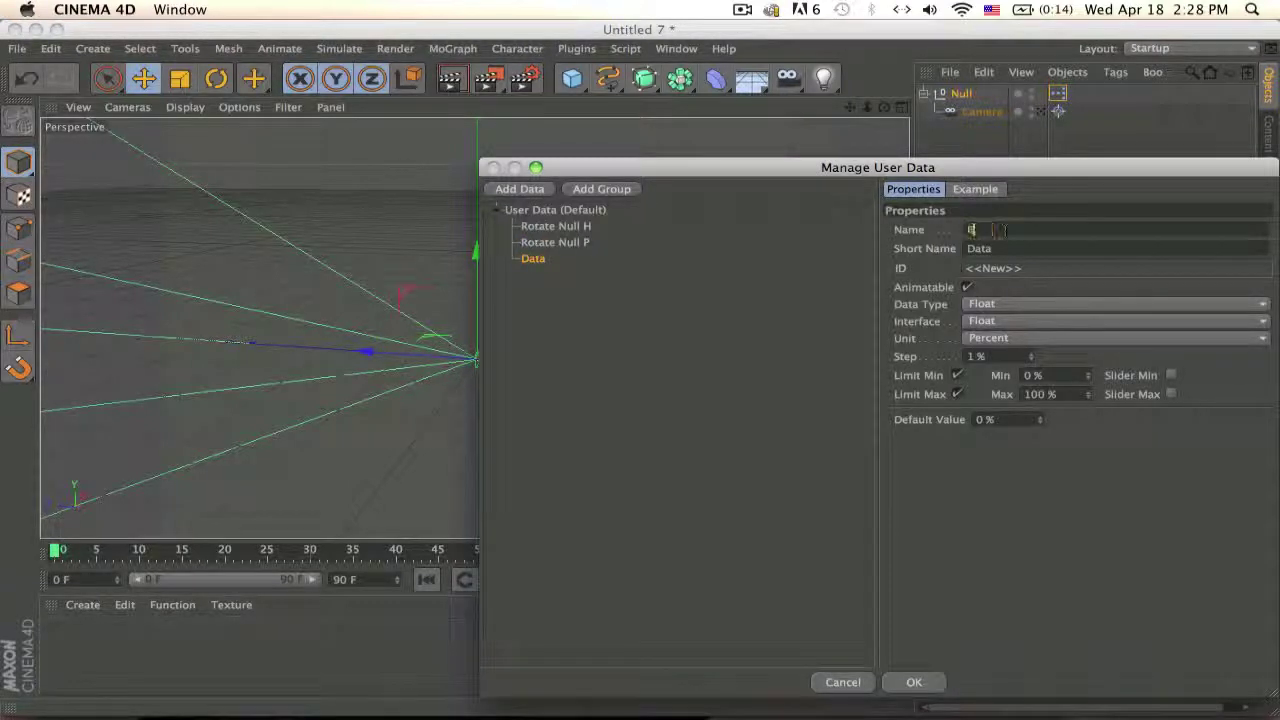
{"action": "type", "text": "otate Null B"}
{"action": "key", "text": "Return"}
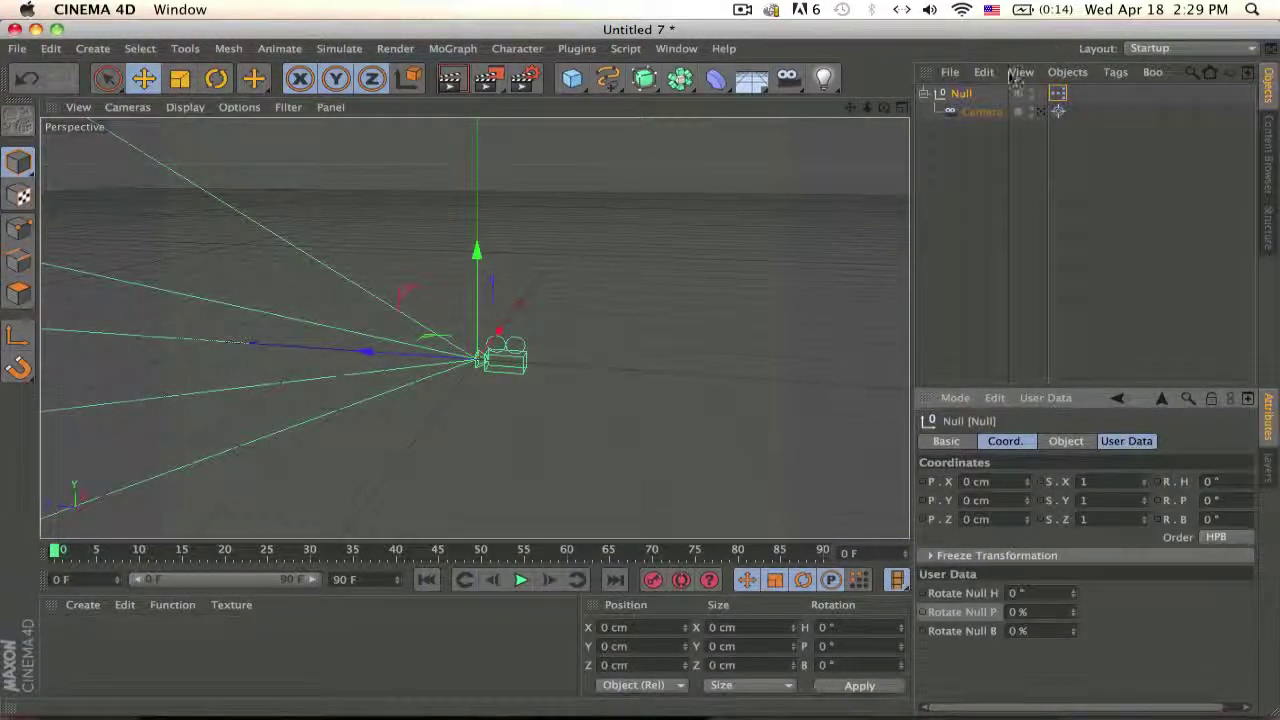
- Reopen the Null's XPresso and add Rotate Null B, Rotate Null H and Rotate Null P as outputs on the first Null node
{"action": "double_click", "coordinate": [1059, 93]}
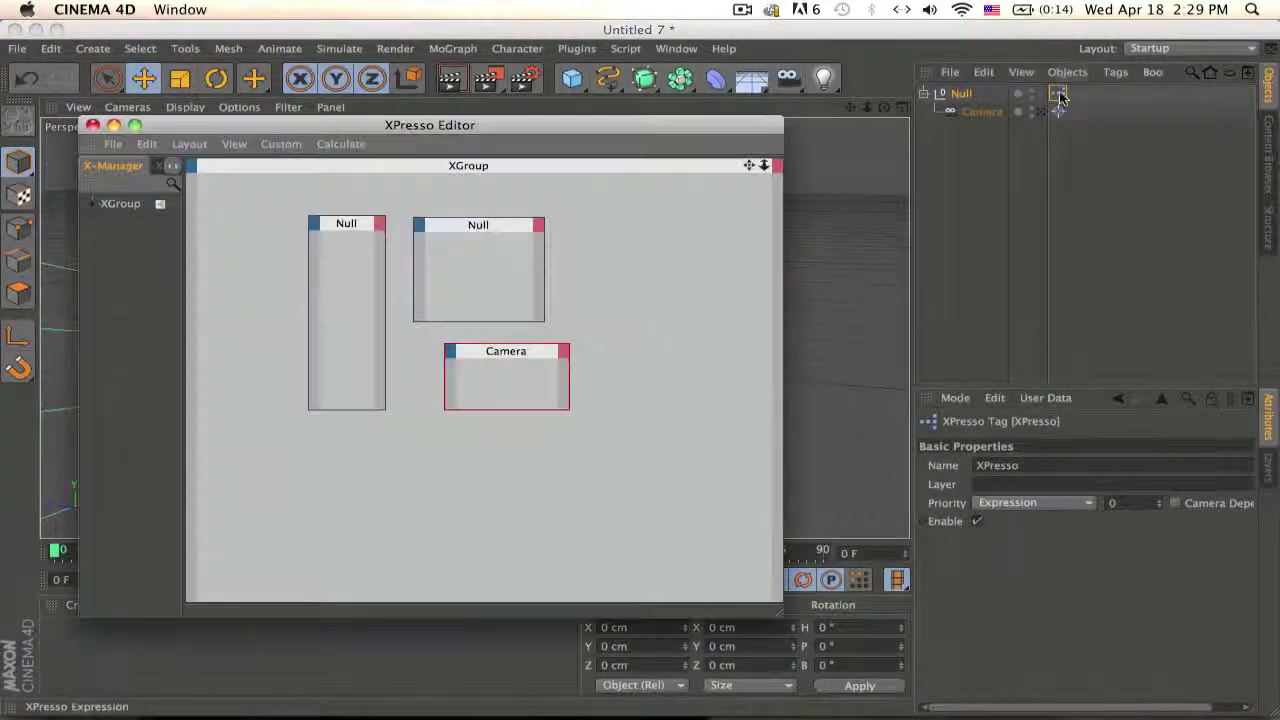
{"action": "left_click", "coordinate": [379, 223]}
{"action": "mouse_move", "coordinate": [460, 496]}
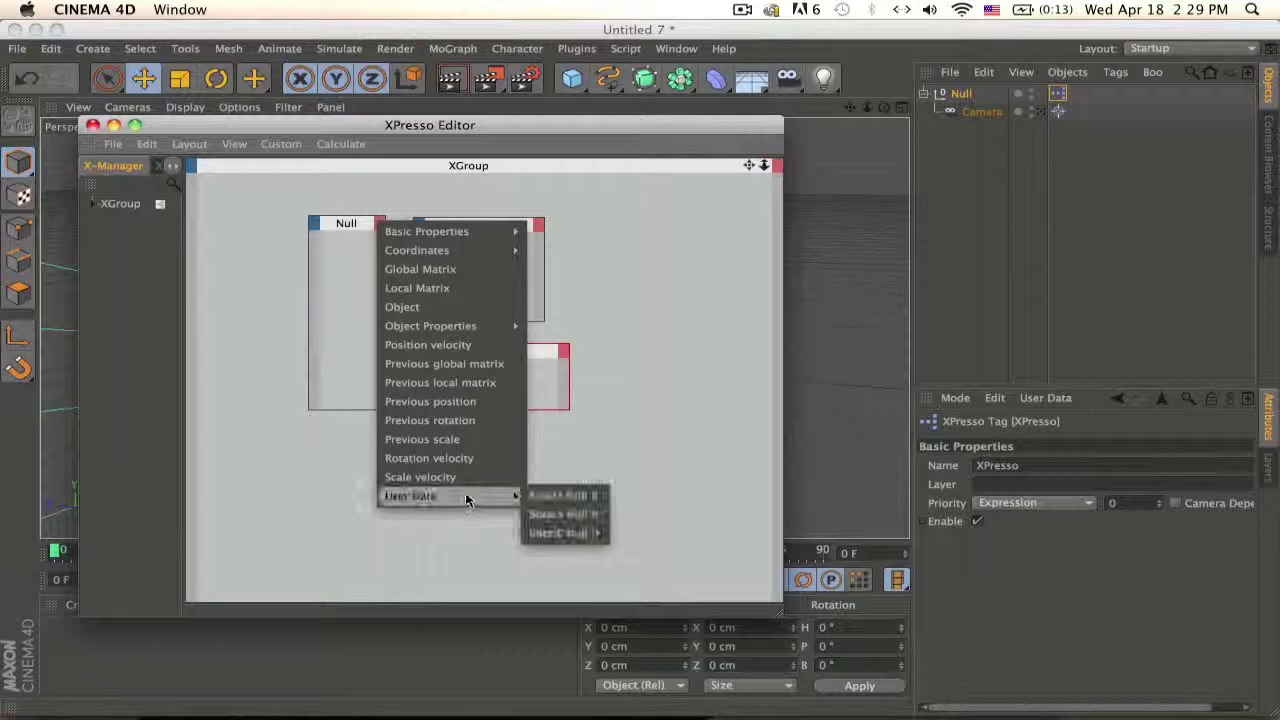
{"action": "left_click", "coordinate": [548, 494]}
{"action": "left_click", "coordinate": [379, 223]}
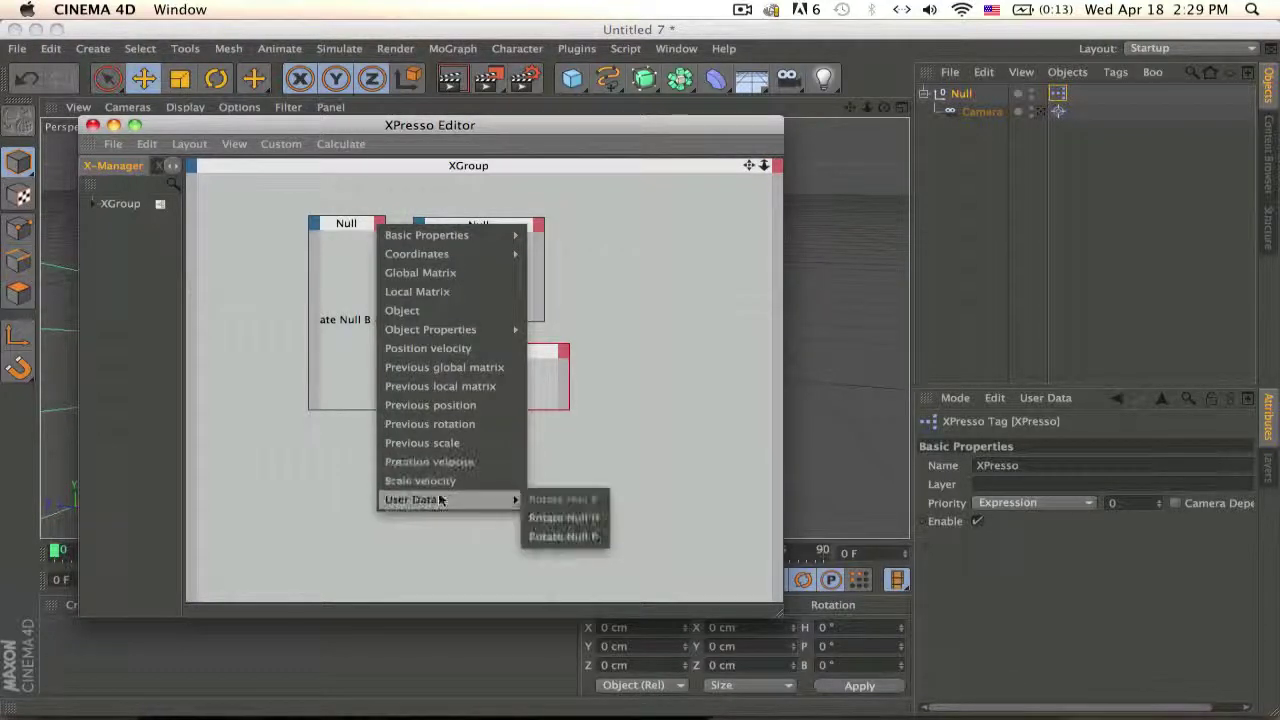
{"action": "left_click", "coordinate": [540, 516]}
{"action": "left_click", "coordinate": [379, 223]}
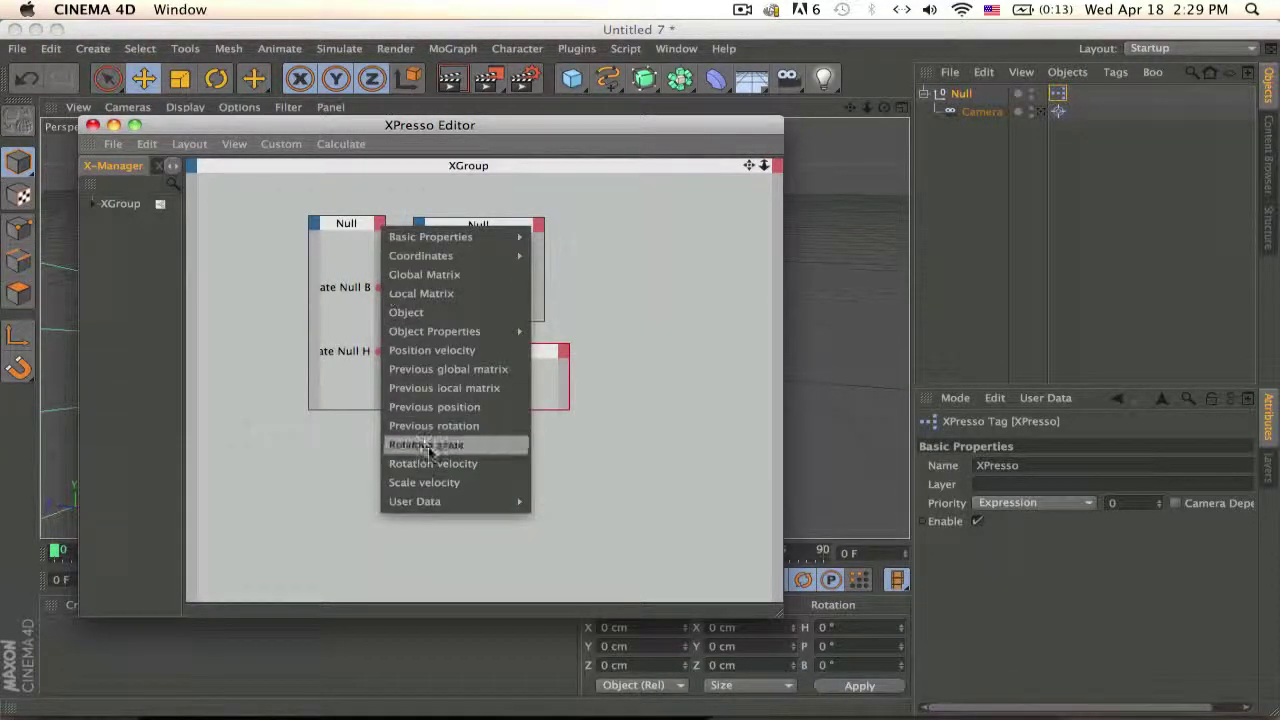
{"action": "mouse_move", "coordinate": [512, 505]}
{"action": "left_click", "coordinate": [560, 538]}
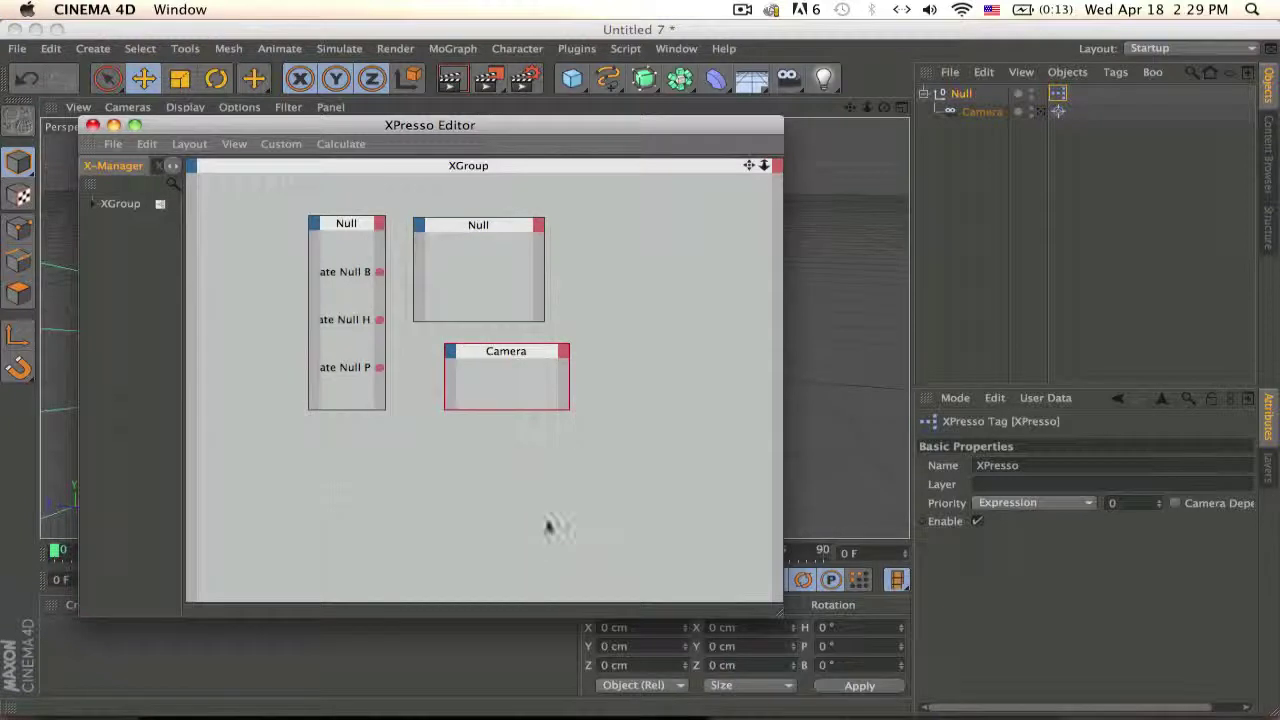
- Add a Rotation . H input port to the second Null node
{"action": "left_click", "coordinate": [419, 224]}
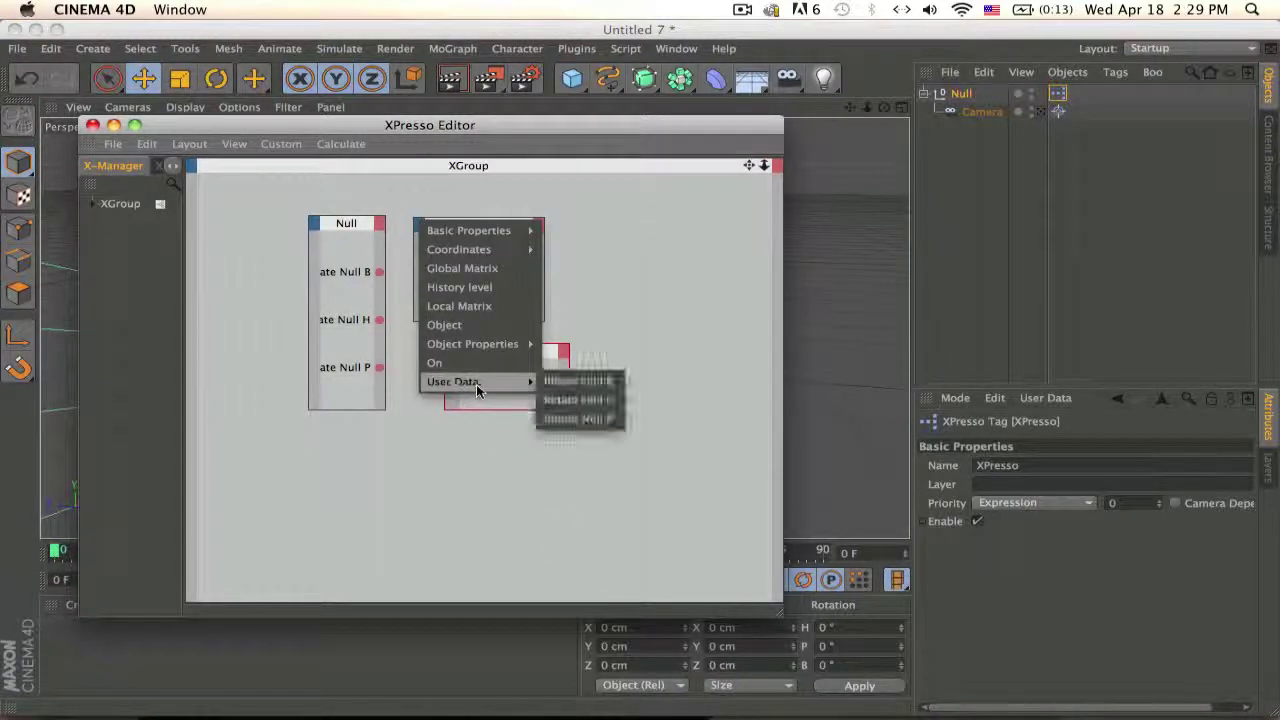
{"action": "mouse_move", "coordinate": [491, 386]}
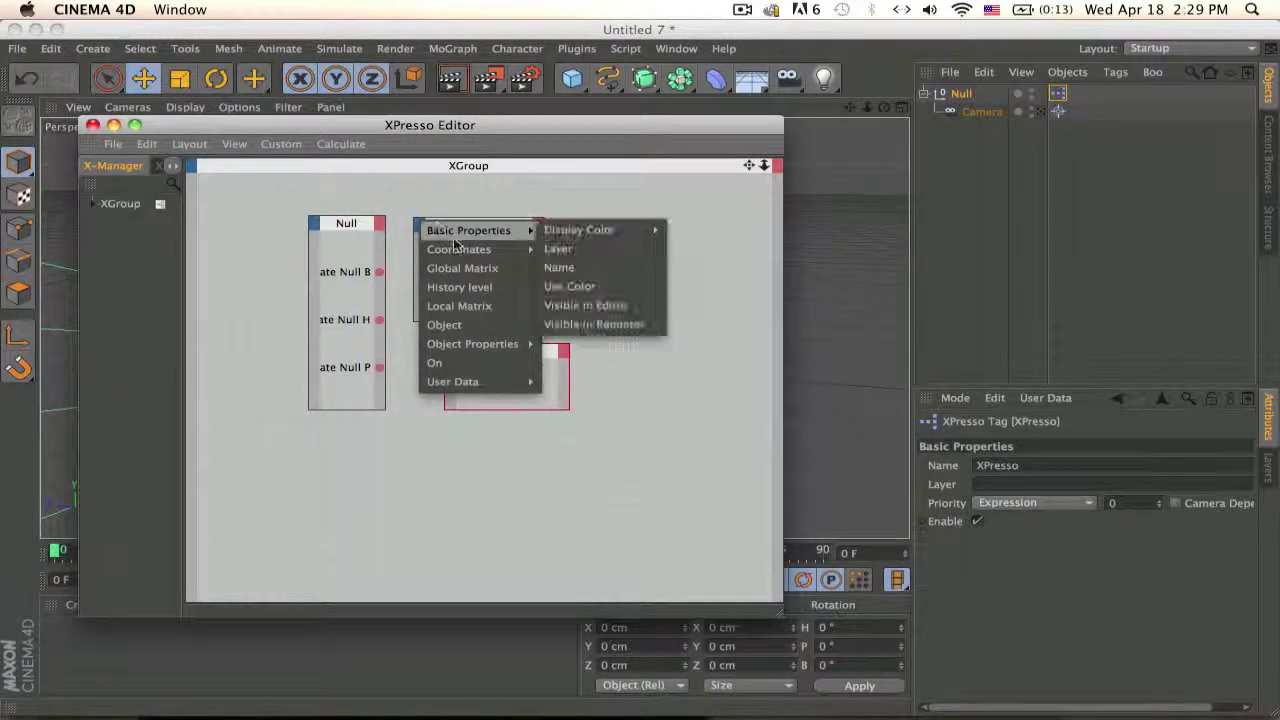
{"action": "mouse_move", "coordinate": [480, 249]}
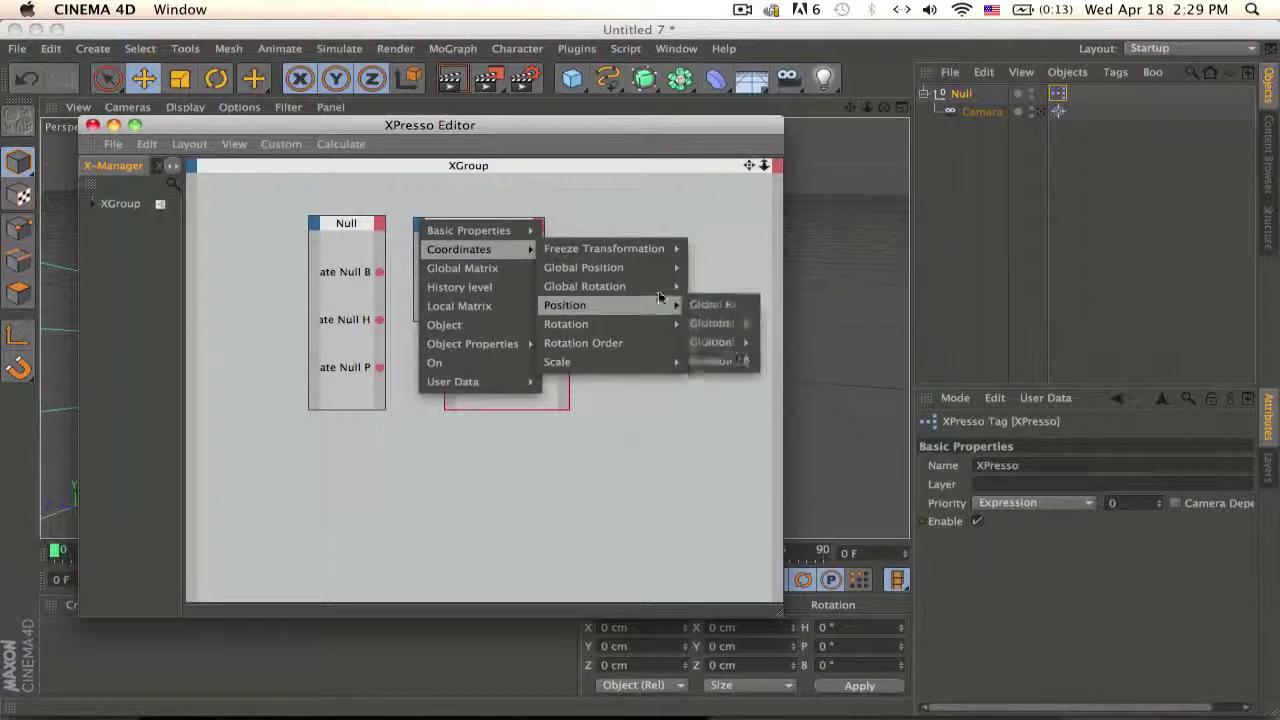
{"action": "mouse_move", "coordinate": [652, 326]}
{"action": "left_click", "coordinate": [712, 342]}
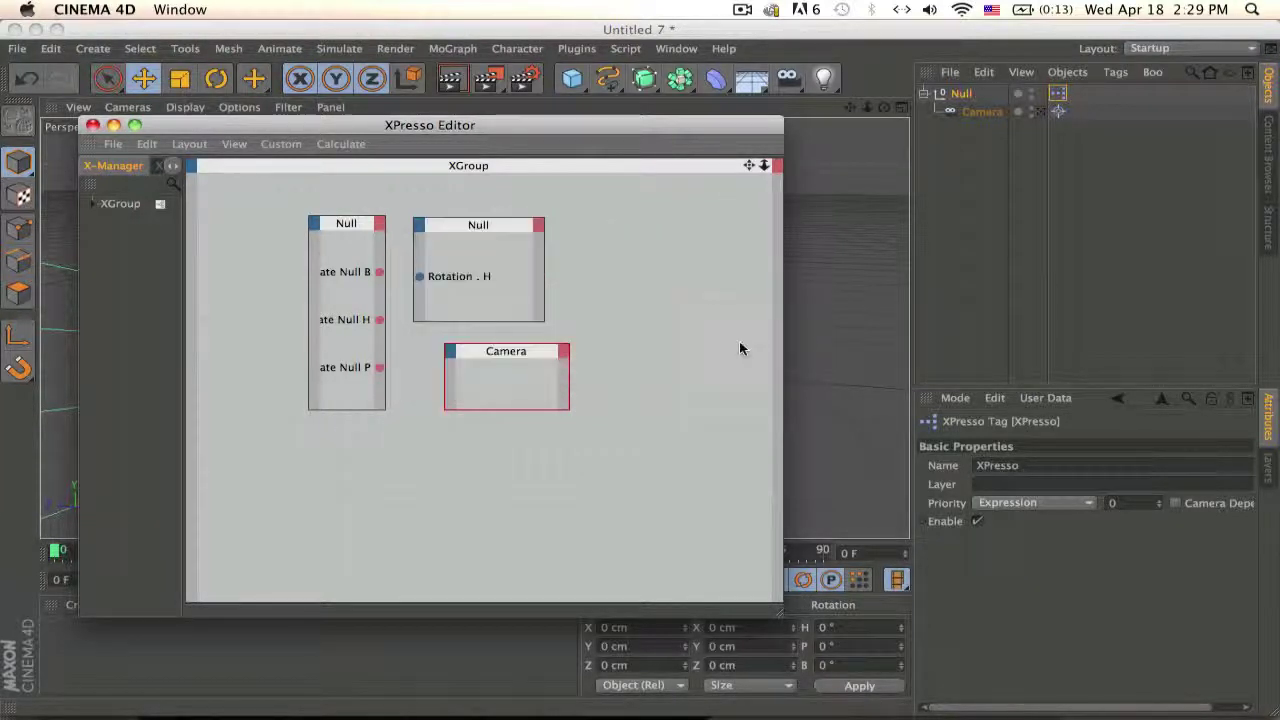
{"action": "left_click", "coordinate": [419, 225]}
{"action": "mouse_move", "coordinate": [528, 251]}
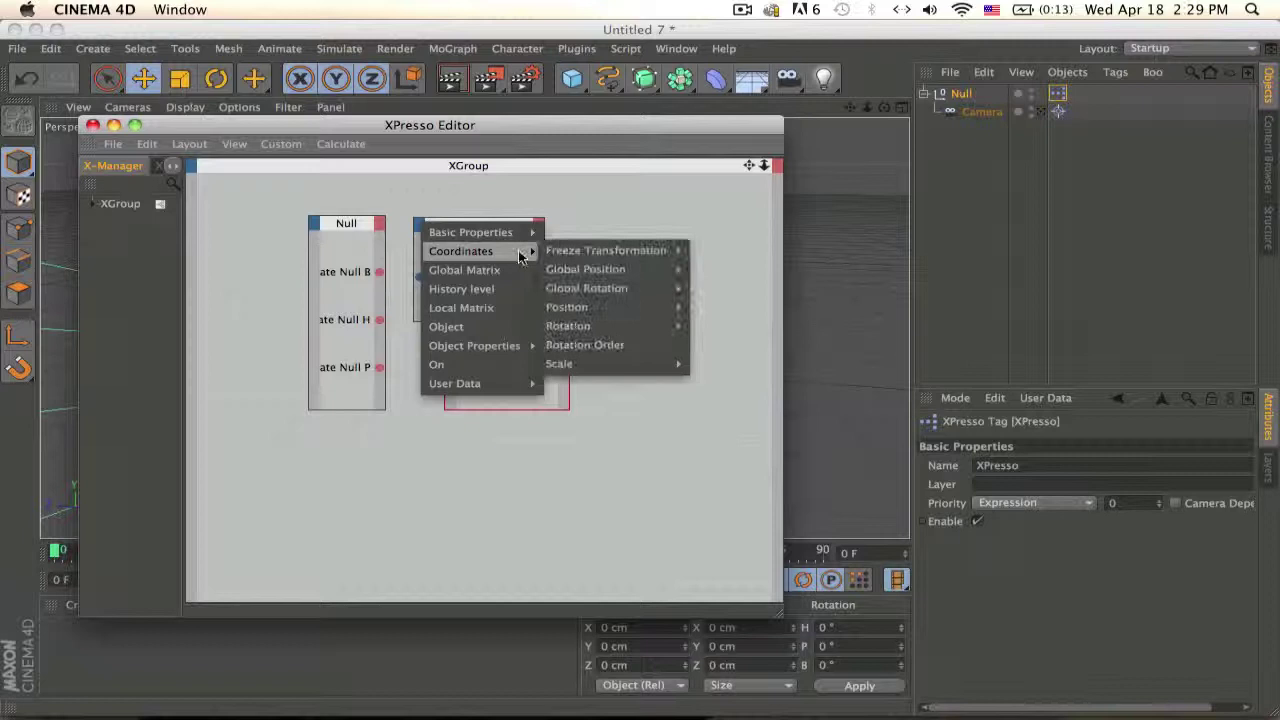
{"action": "mouse_move", "coordinate": [620, 288]}
{"action": "left_click", "coordinate": [730, 326]}
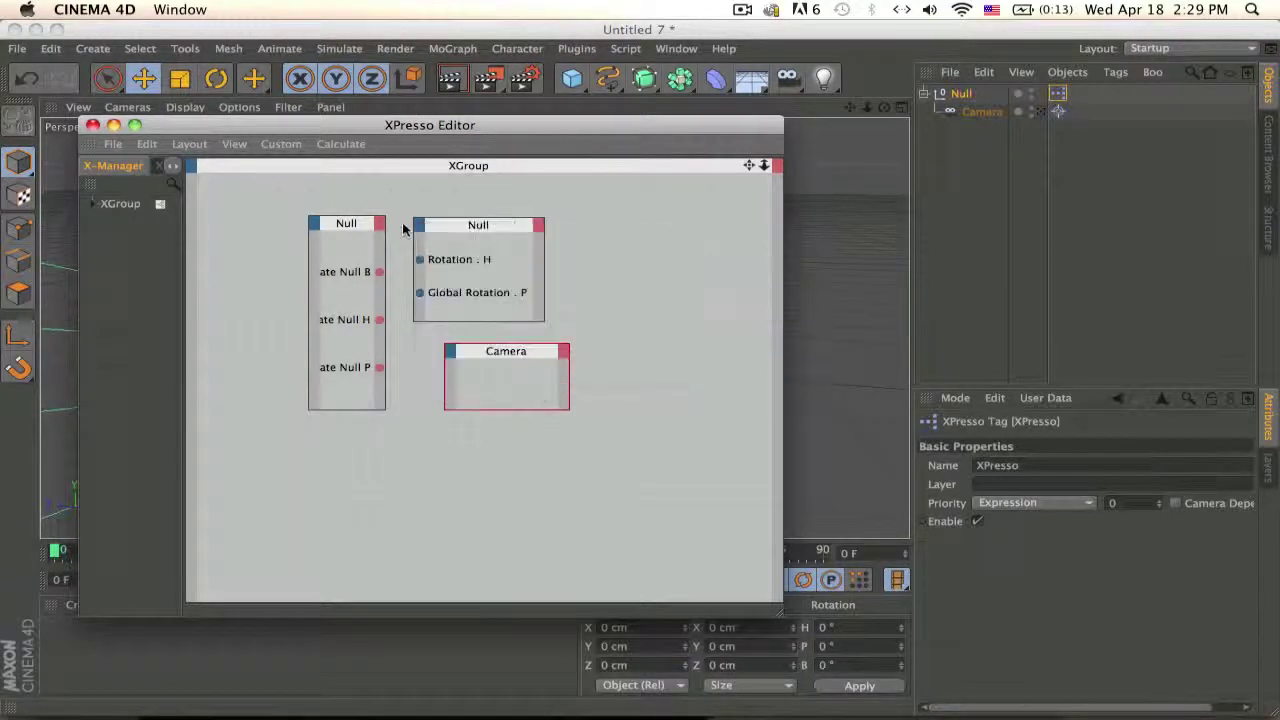
{"action": "left_click", "coordinate": [417, 222]}
{"action": "mouse_move", "coordinate": [470, 252]}
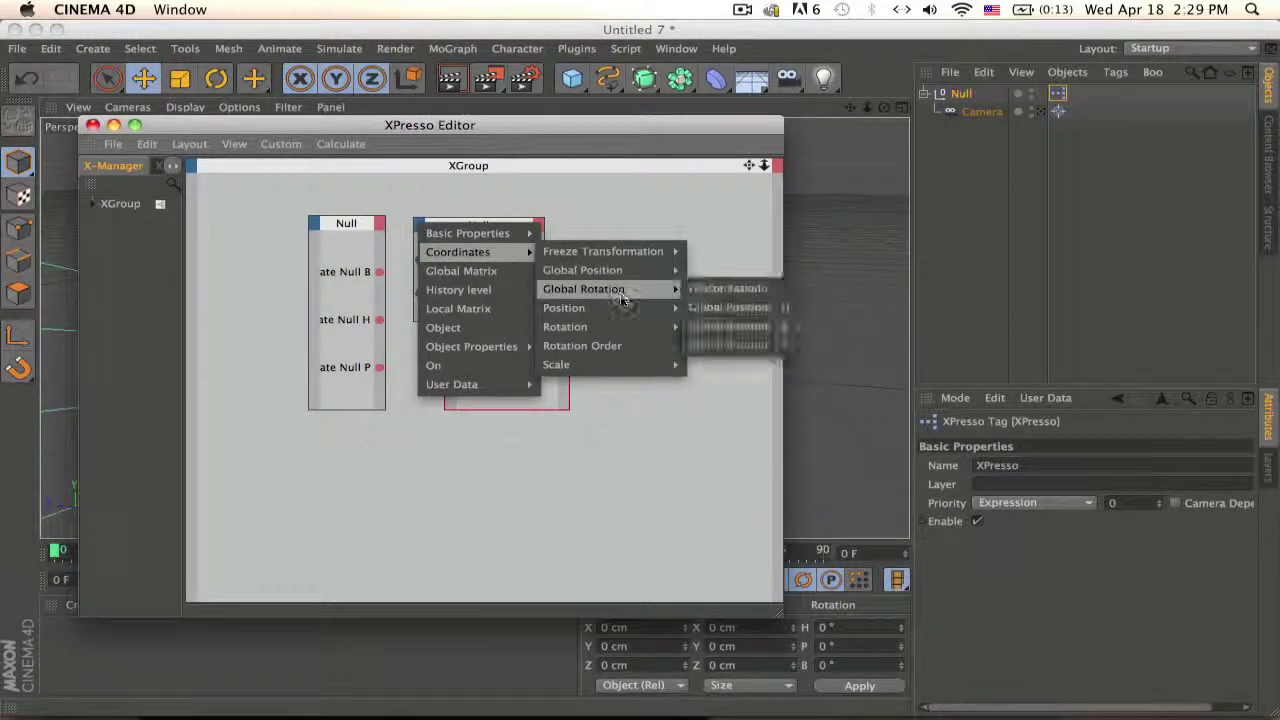
{"action": "mouse_move", "coordinate": [628, 310]}
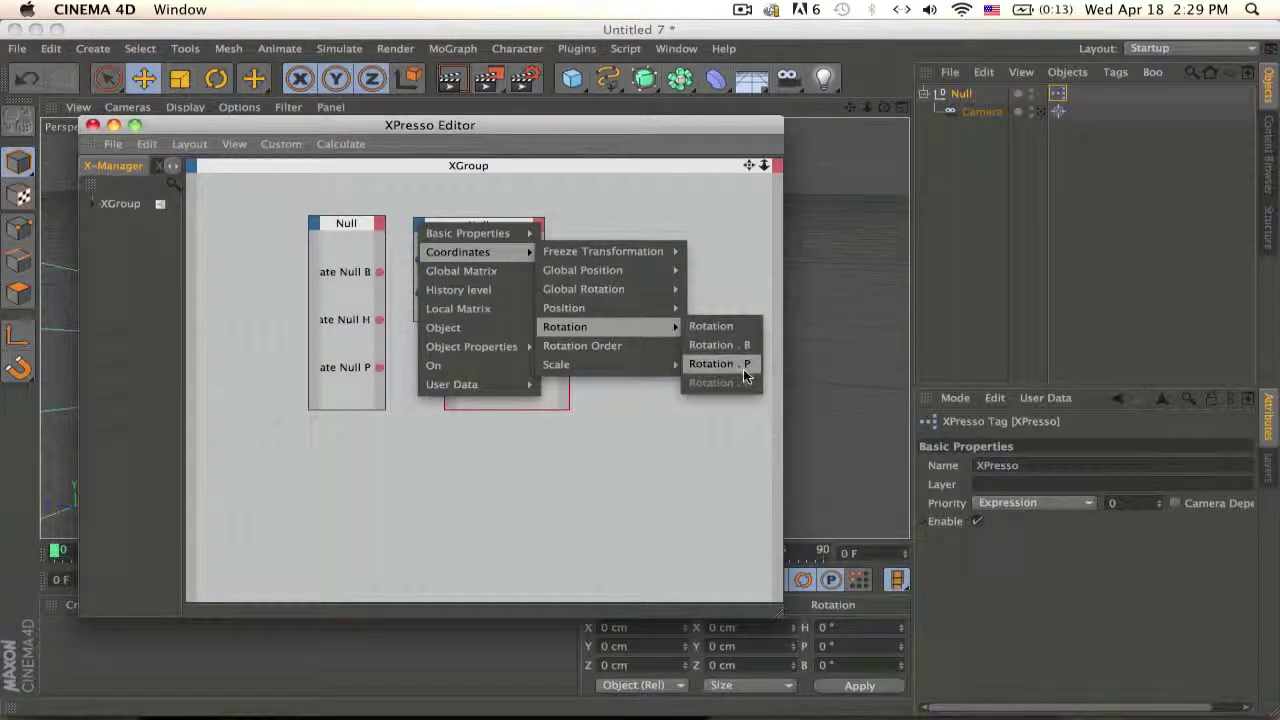
{"action": "left_click", "coordinate": [748, 435]}
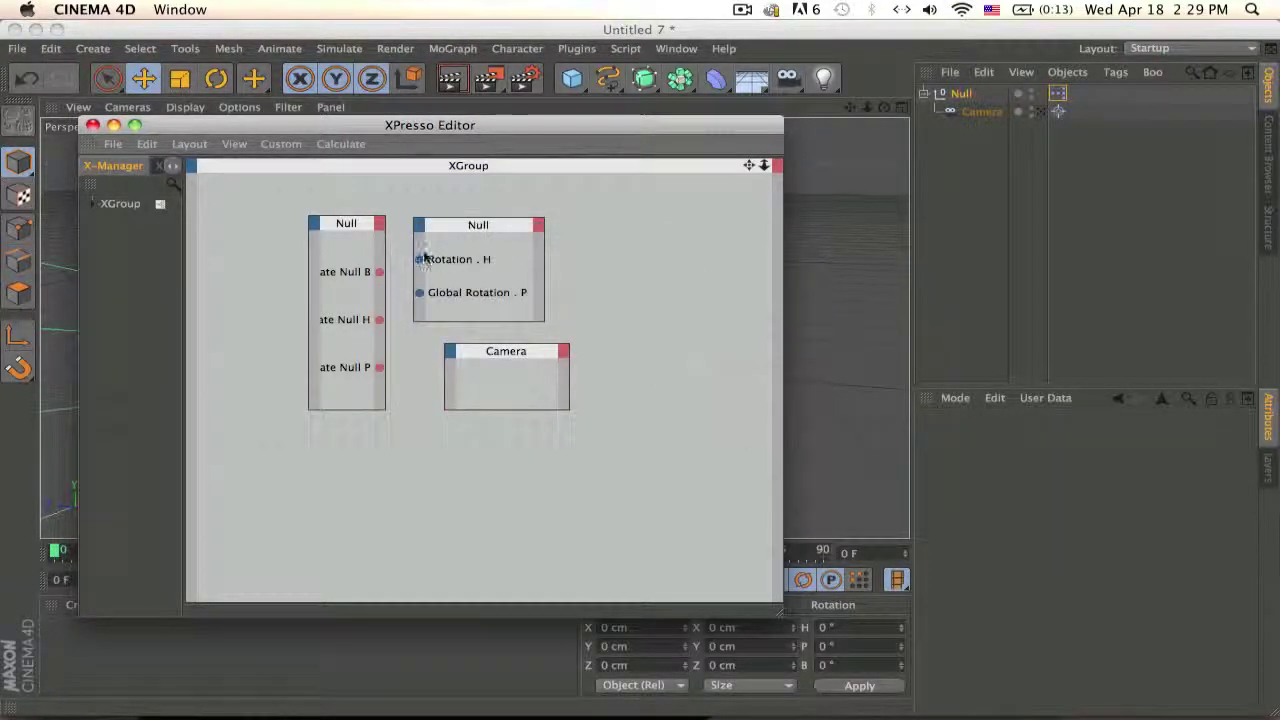
{"action": "left_click", "coordinate": [419, 224]}
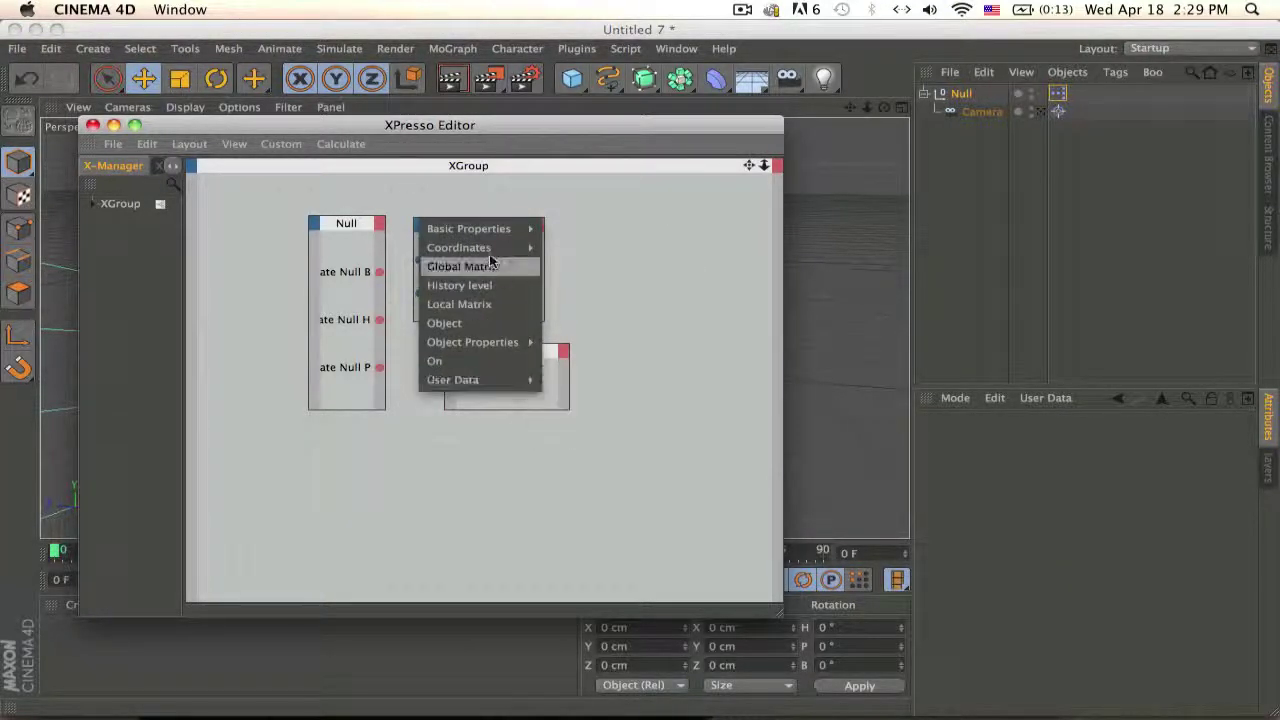
{"action": "left_click", "coordinate": [754, 200]}
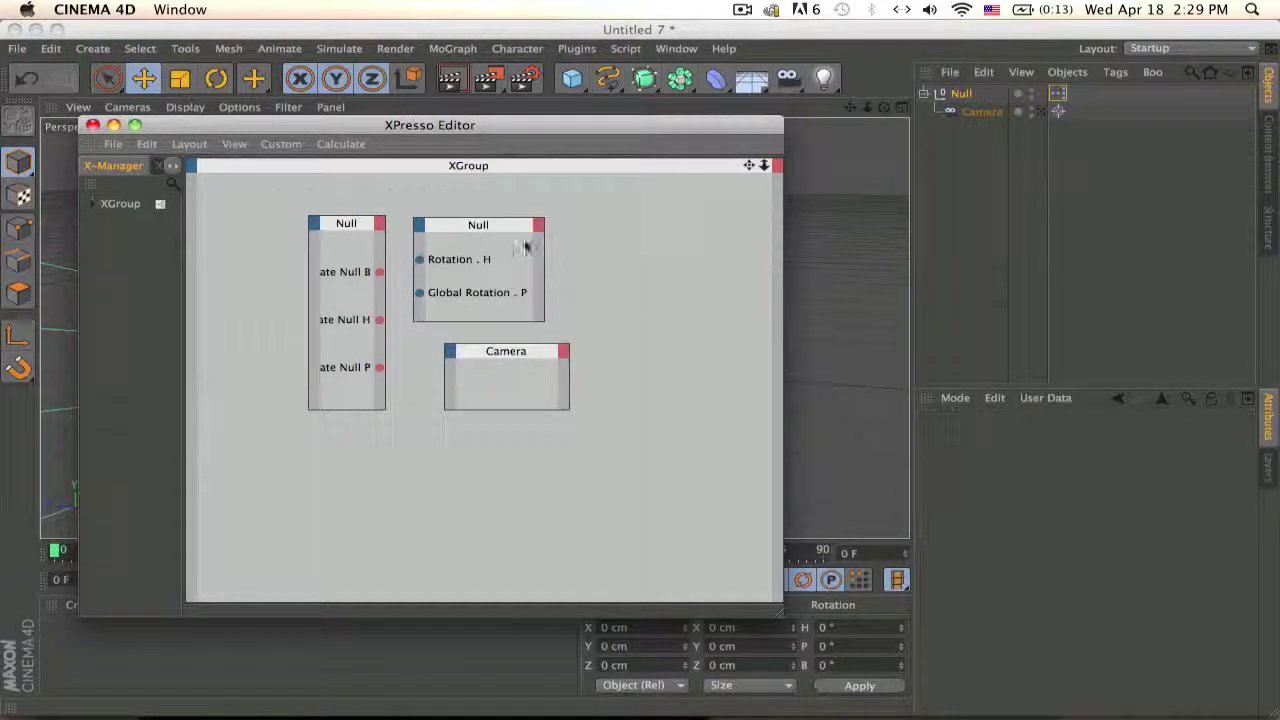
{"action": "double_click", "coordinate": [420, 293]}
- Add Rotation . B and Rotation . P input ports to the second Null node
{"action": "left_click", "coordinate": [420, 225]}
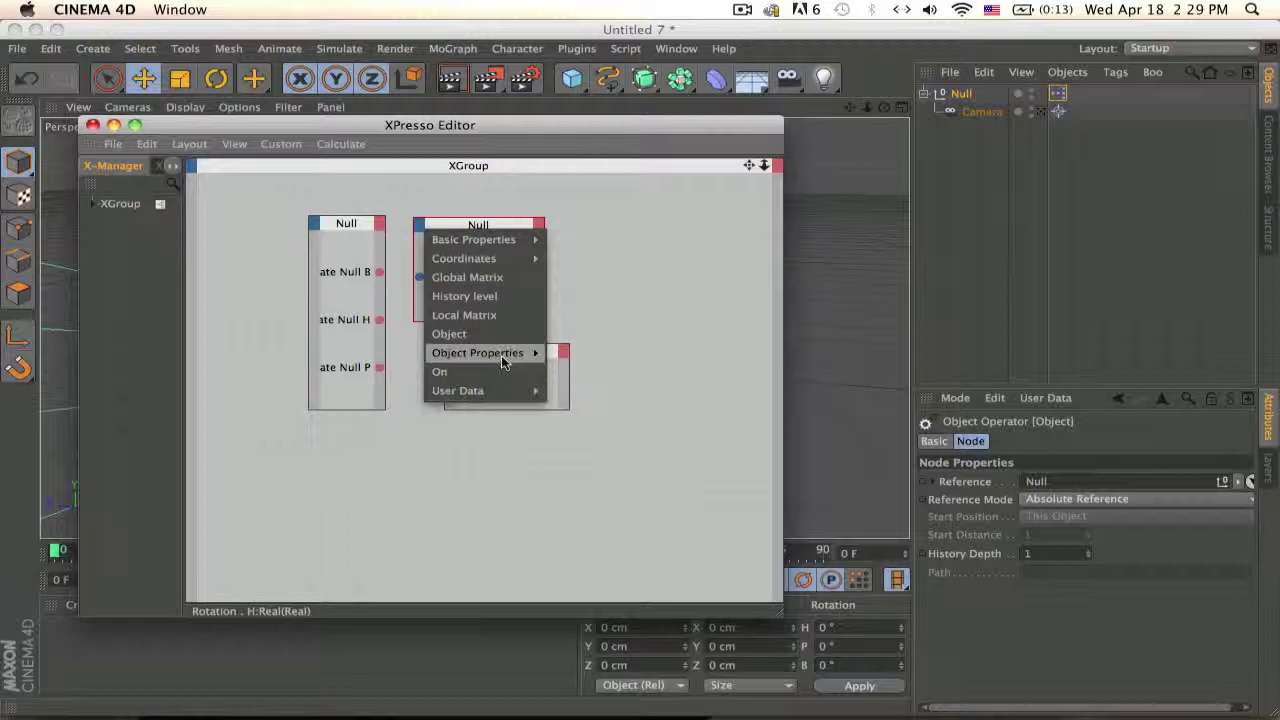
{"action": "mouse_move", "coordinate": [528, 258]}
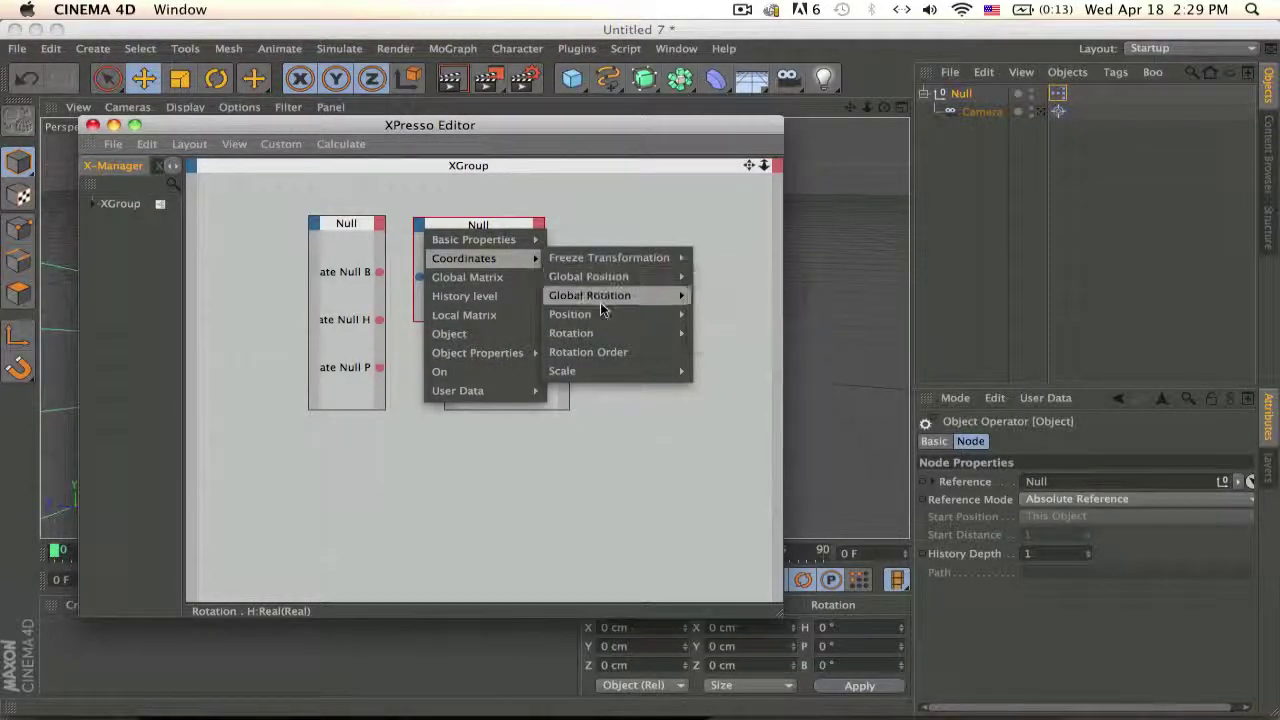
{"action": "left_click", "coordinate": [685, 362]}
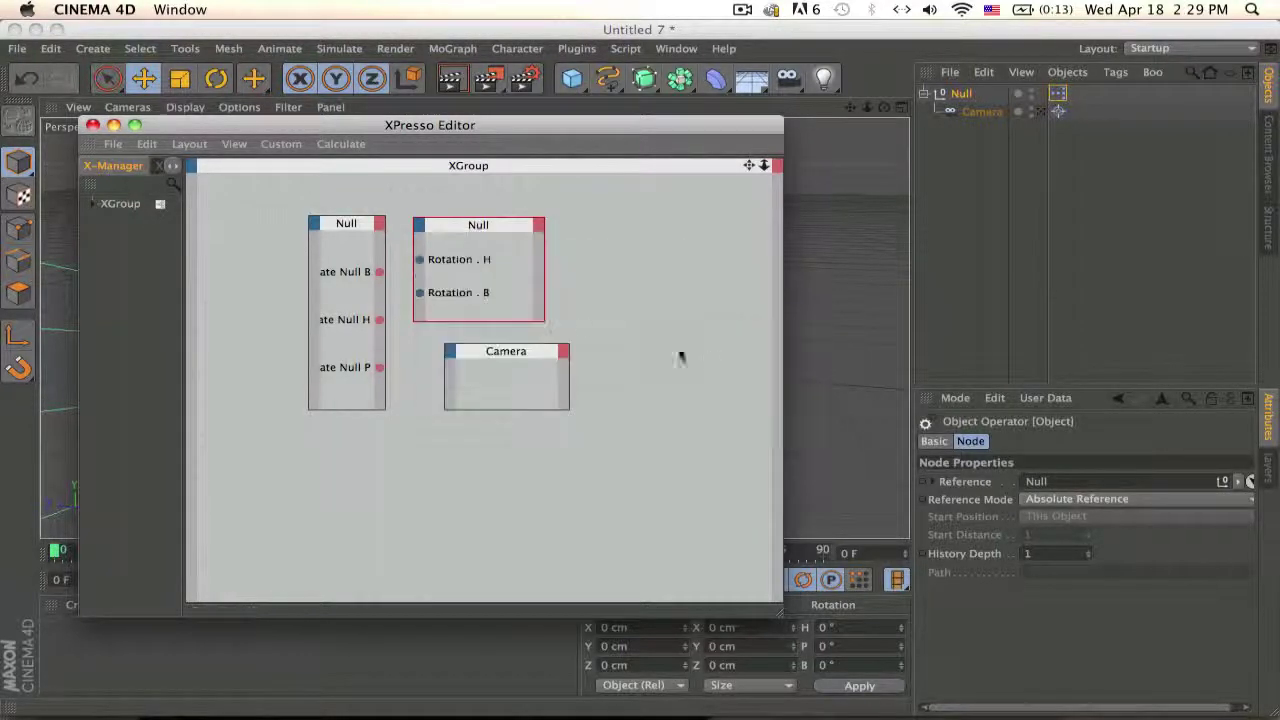
{"action": "left_click", "coordinate": [416, 233]}
{"action": "mouse_move", "coordinate": [518, 262]}
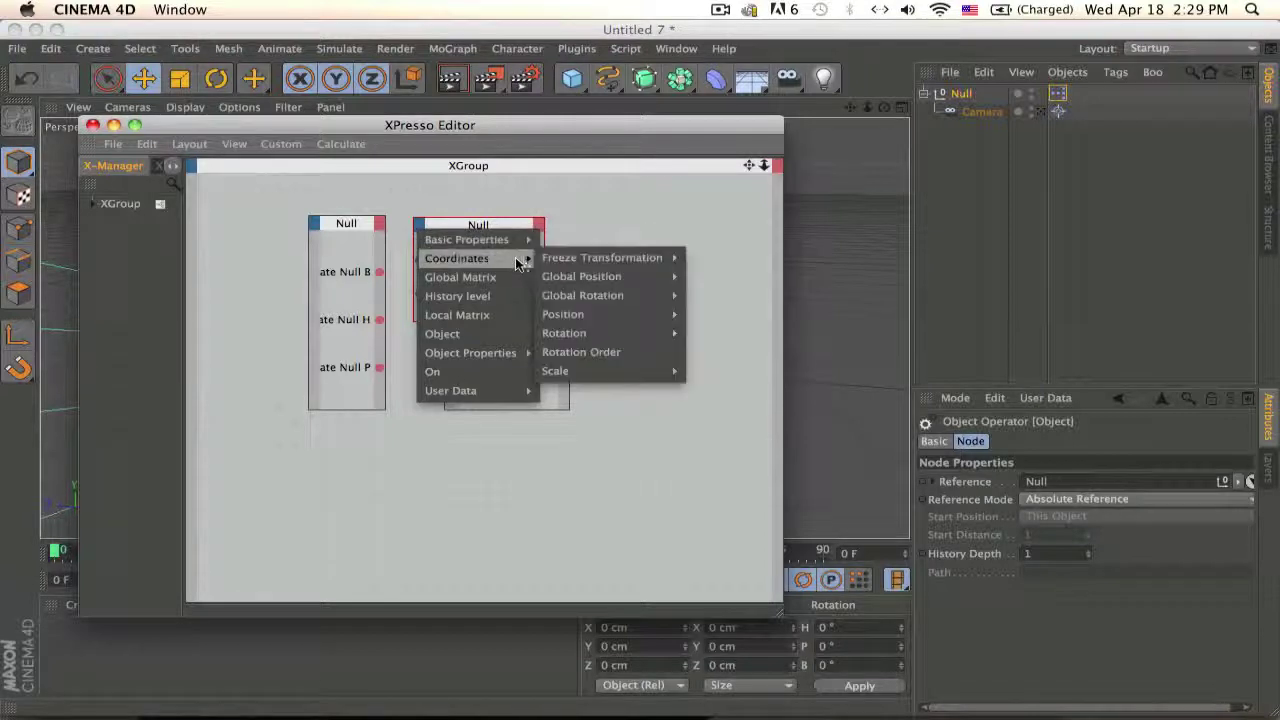
{"action": "left_click", "coordinate": [722, 370]}
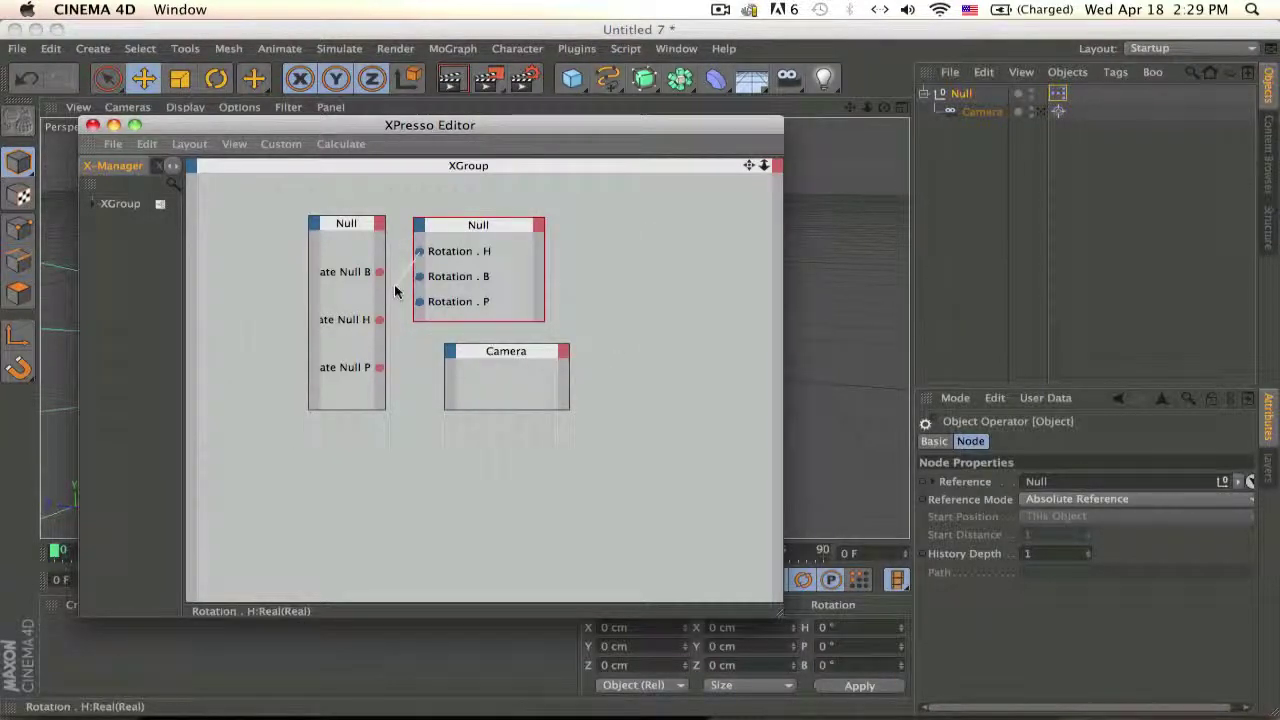
- Connect the first Null node's Rotate Null H, B and P outputs to the matching rotation inputs and close the XPresso Editor
{"action": "left_click_drag", "start_coordinate": [391, 293], "coordinate": [379, 319]}
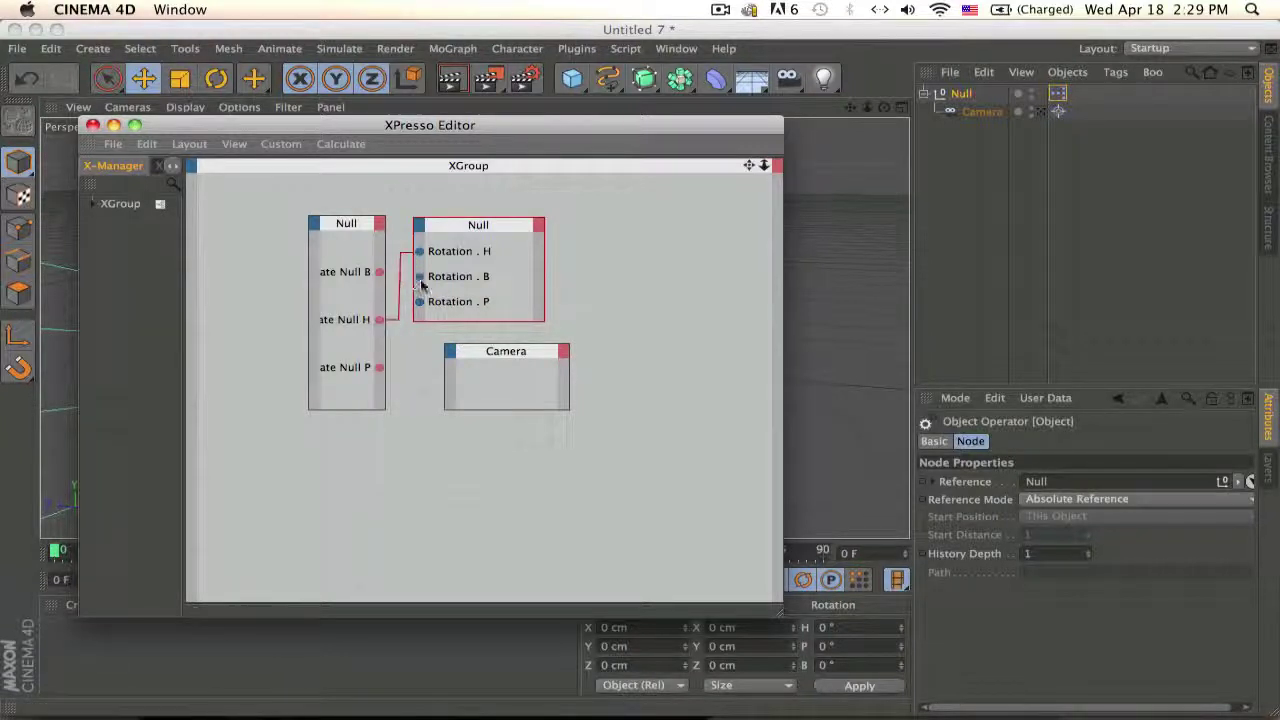
{"action": "left_click_drag", "start_coordinate": [419, 276], "coordinate": [381, 369]}
{"action": "left_click", "coordinate": [92, 124]}
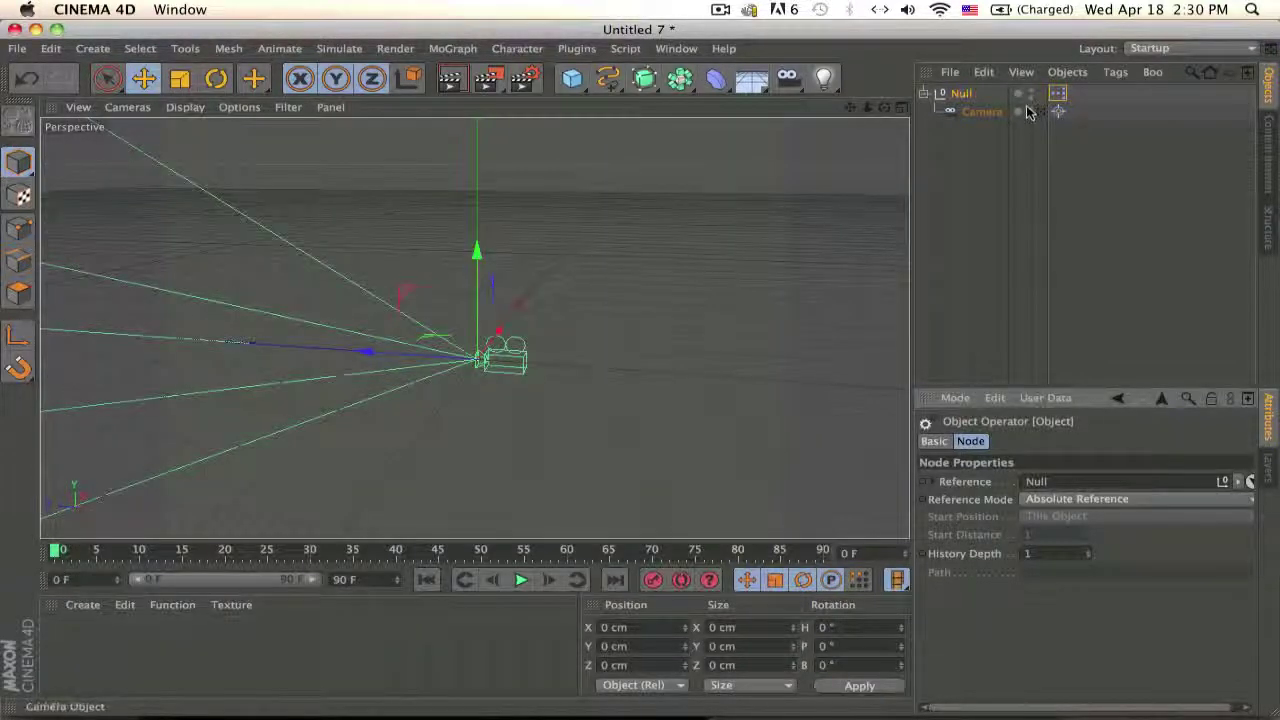
- In the Null's user data manager, set Rotate Null P's unit to Degree and disable its minimum and maximum limits
{"action": "left_click", "coordinate": [960, 94]}
{"action": "left_click", "coordinate": [1127, 441]}
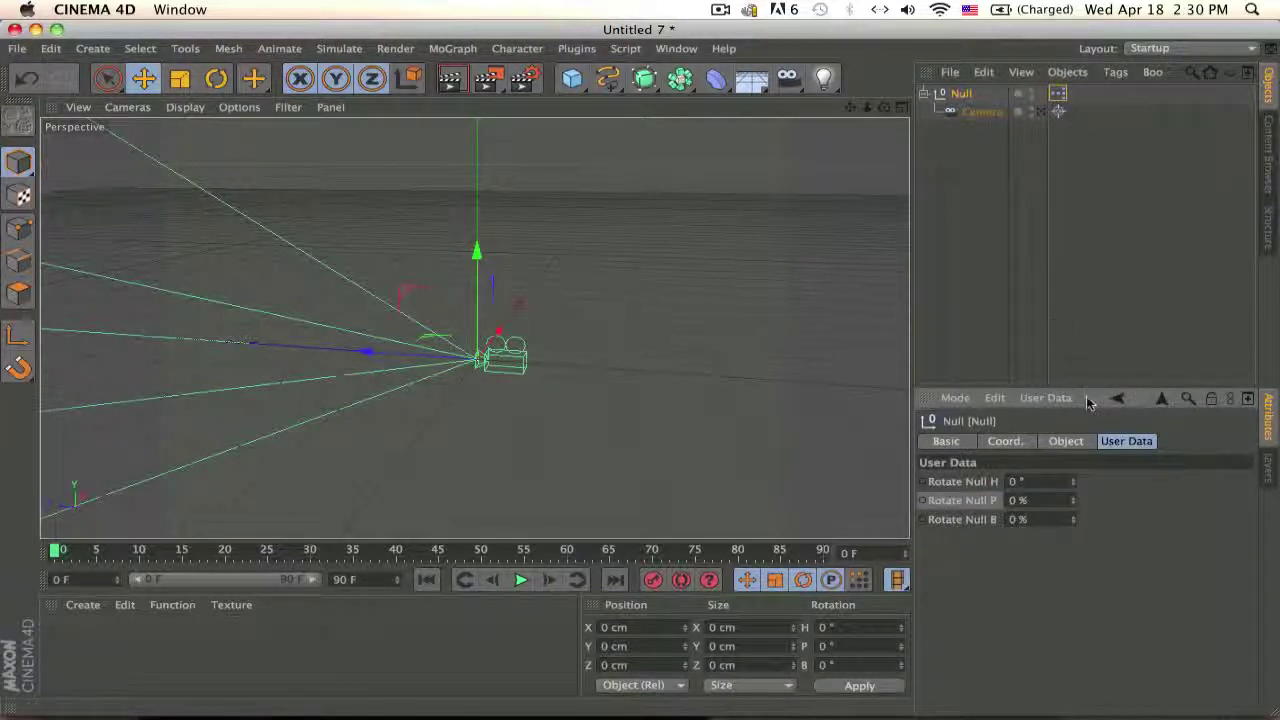
{"action": "left_click", "coordinate": [1046, 398]}
{"action": "left_click", "coordinate": [1048, 437]}
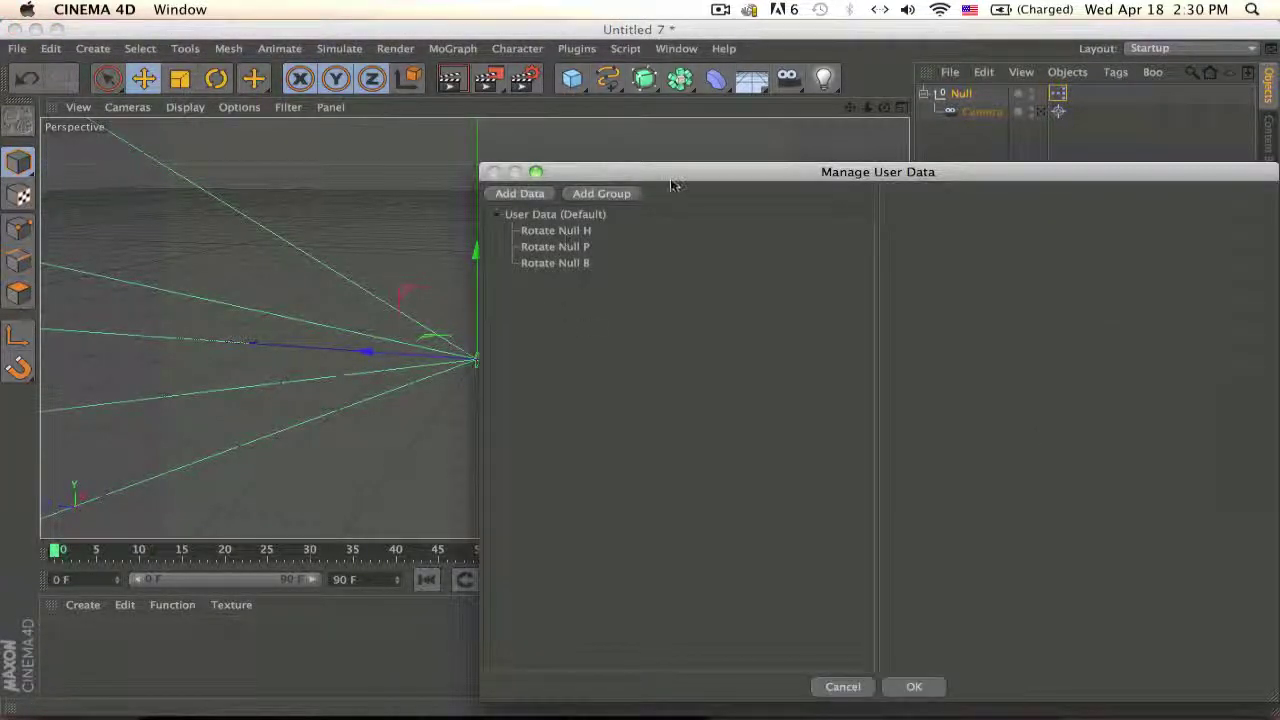
{"action": "left_click_drag", "start_coordinate": [672, 185], "coordinate": [334, 171]}
{"action": "left_click", "coordinate": [240, 233]}
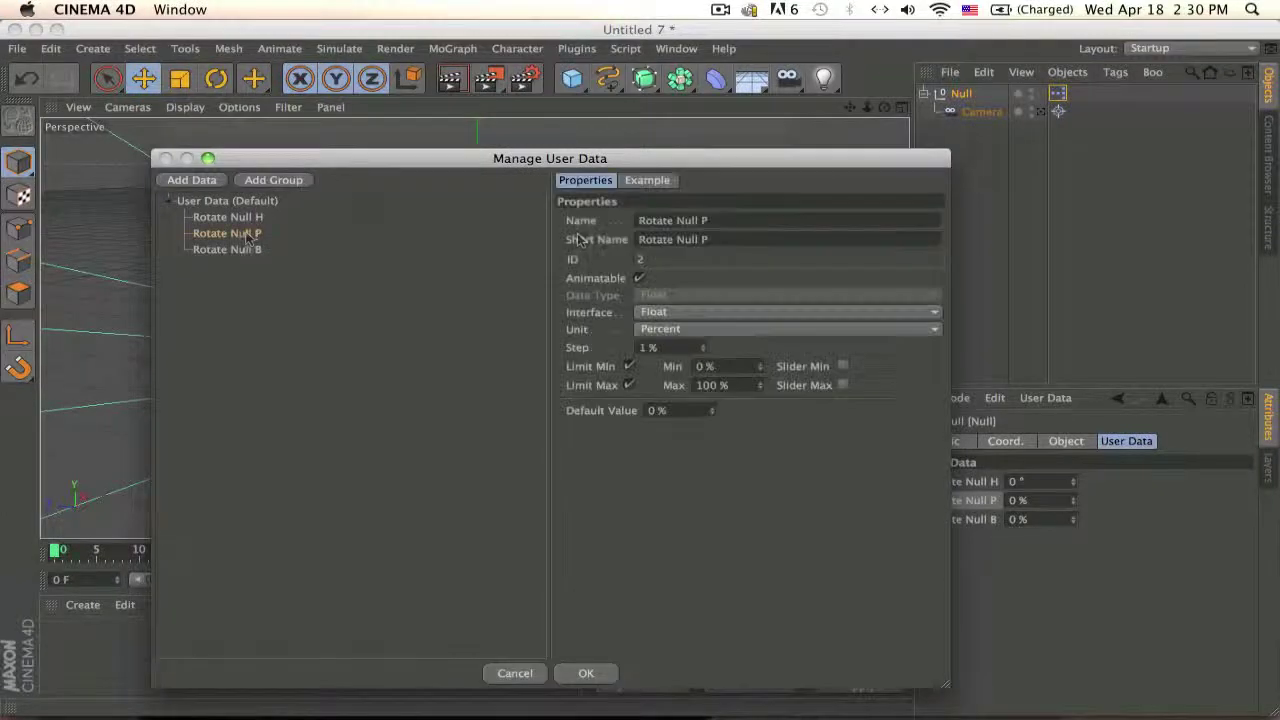
{"action": "left_click", "coordinate": [665, 329]}
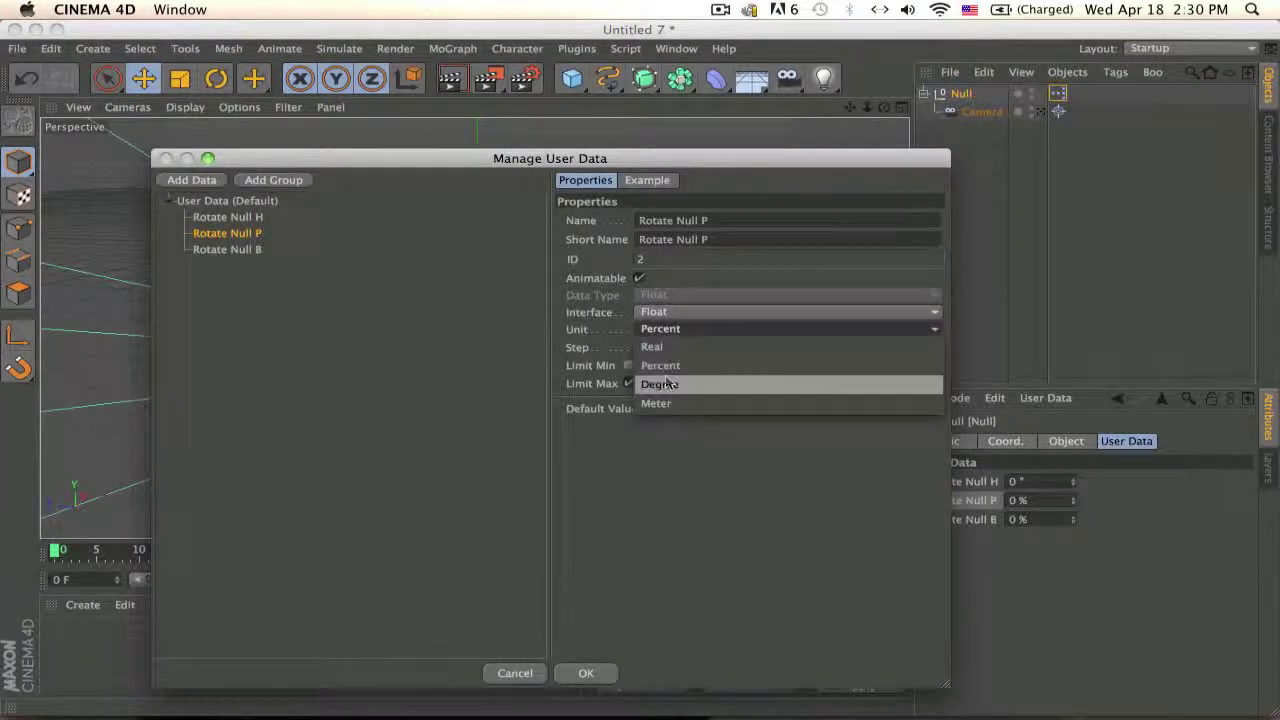
{"action": "left_click", "coordinate": [668, 384]}
{"action": "left_click", "coordinate": [629, 366]}
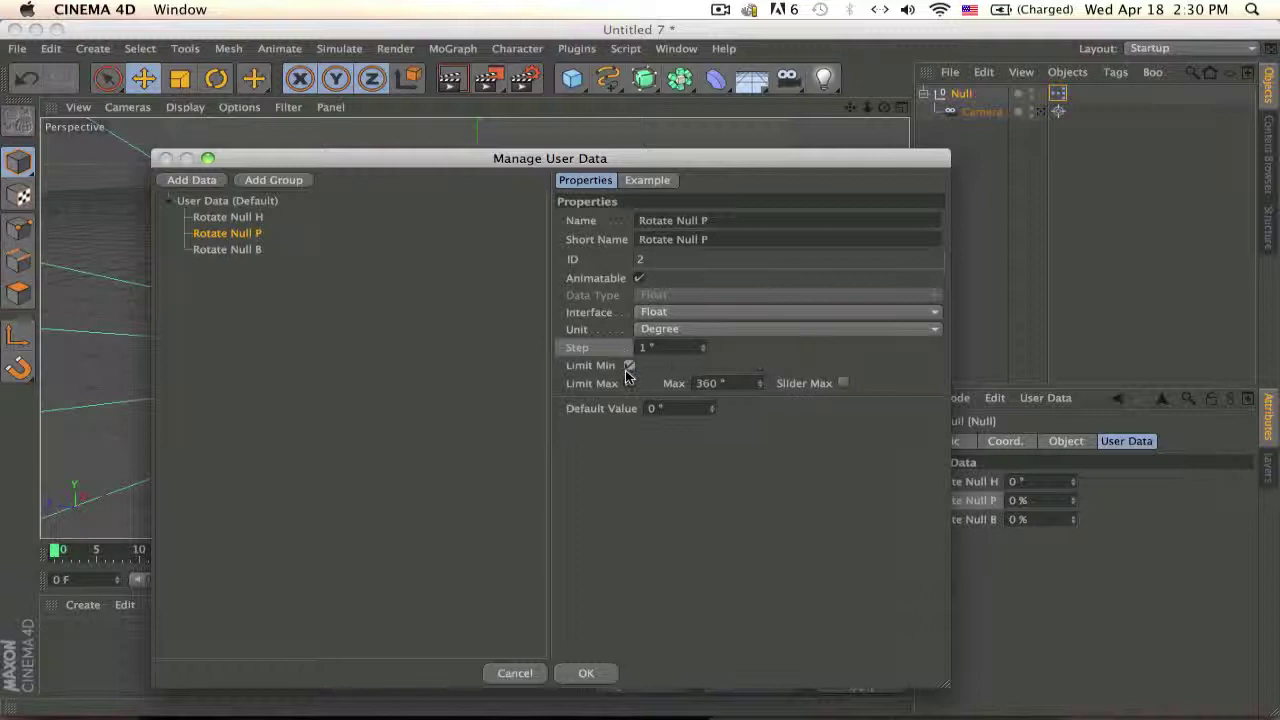
{"action": "left_click", "coordinate": [629, 384]}
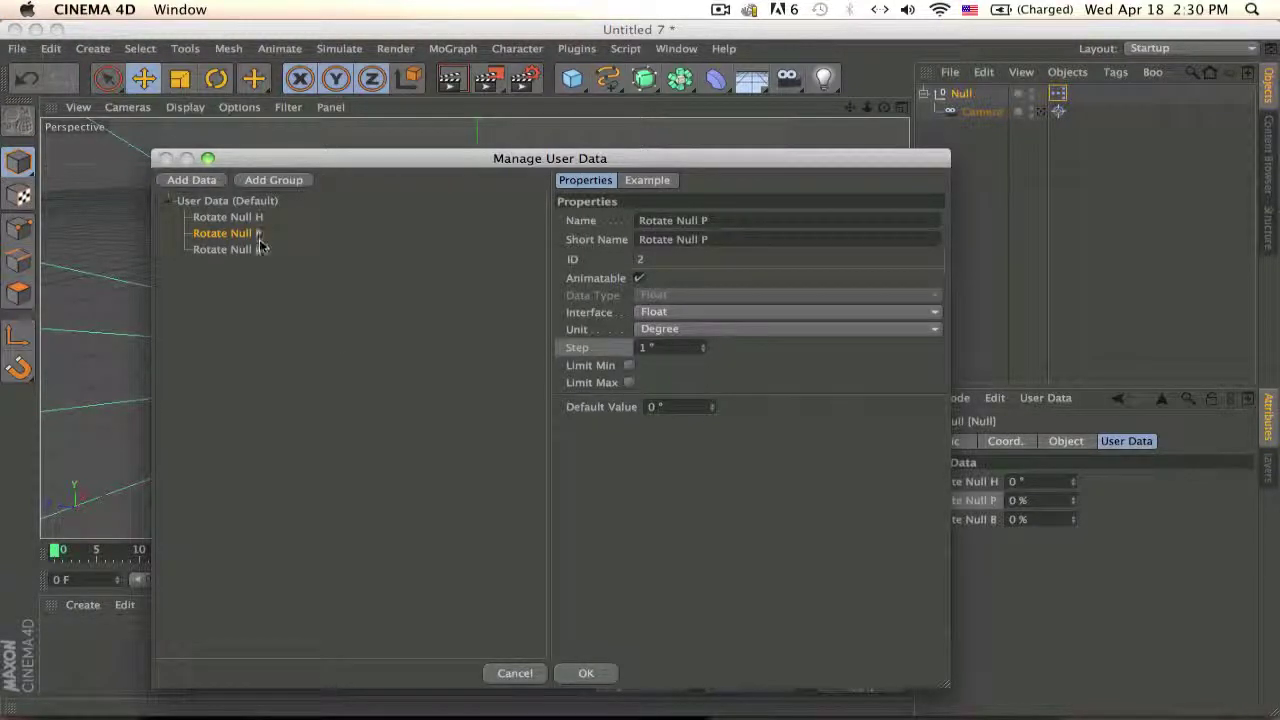
- Set Rotate Null B's unit to Degree, disable its minimum and maximum limits, and confirm the user data
{"action": "left_click", "coordinate": [260, 249]}
{"action": "left_click", "coordinate": [725, 330]}
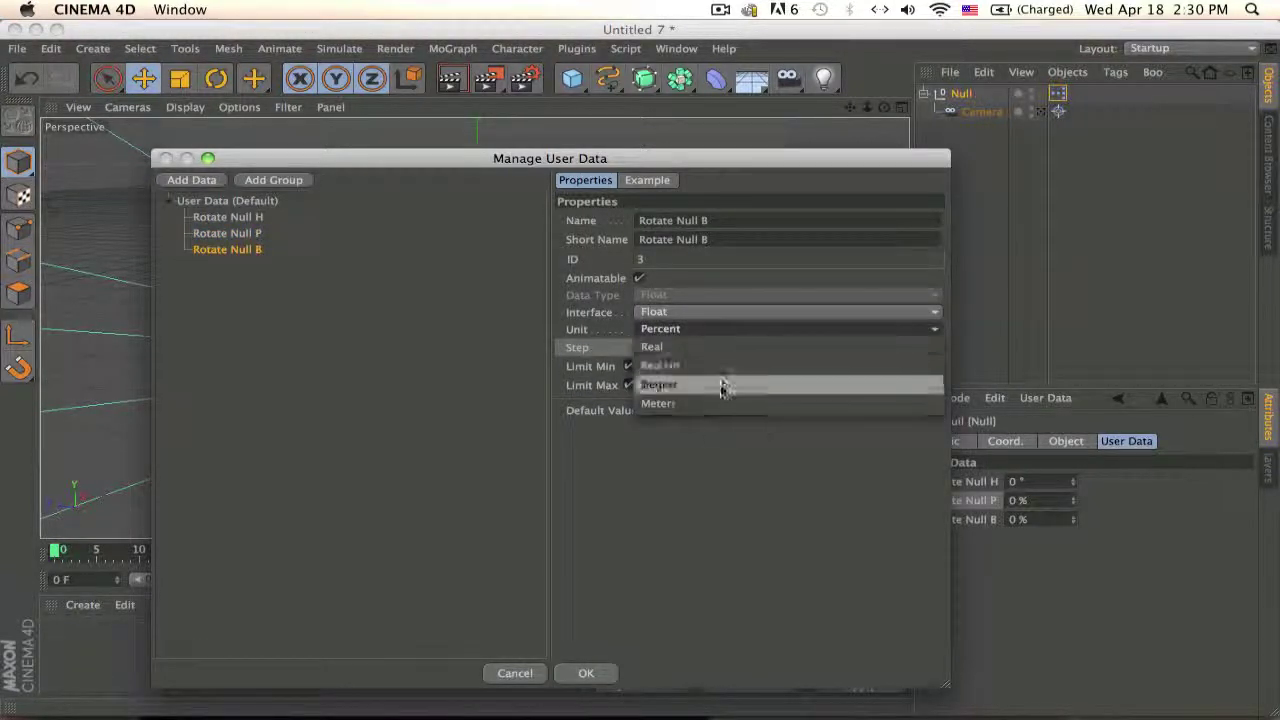
{"action": "left_click", "coordinate": [720, 384]}
{"action": "left_click", "coordinate": [629, 366]}
{"action": "left_click", "coordinate": [629, 383]}
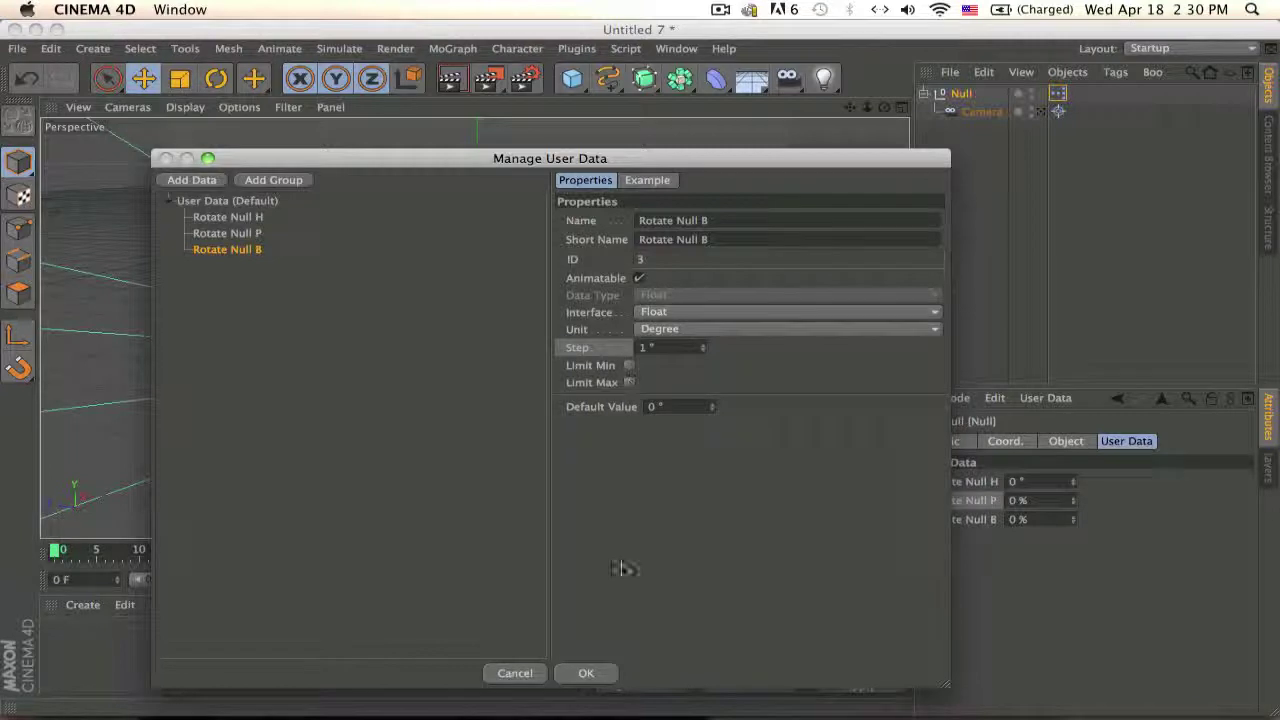
{"action": "left_click", "coordinate": [584, 673]}
- Test the Null's rotation by changing its Rotate Null P value, and undo the change
{"action": "mouse_move", "coordinate": [1073, 500]}
{"action": "left_mouse_down"}
{"action": "mouse_move", "coordinate": [990, 500]}
{"action": "mouse_move", "coordinate": [1062, 500]}
{"action": "mouse_move", "coordinate": [1020, 500]}
{"action": "mouse_move", "coordinate": [1080, 485]}
{"action": "mouse_move", "coordinate": [1000, 485]}
{"action": "mouse_move", "coordinate": [1080, 485]}
{"action": "left_mouse_up"}
{"action": "key", "text": "super+z"}
{"action": "key", "text": "super+z"}
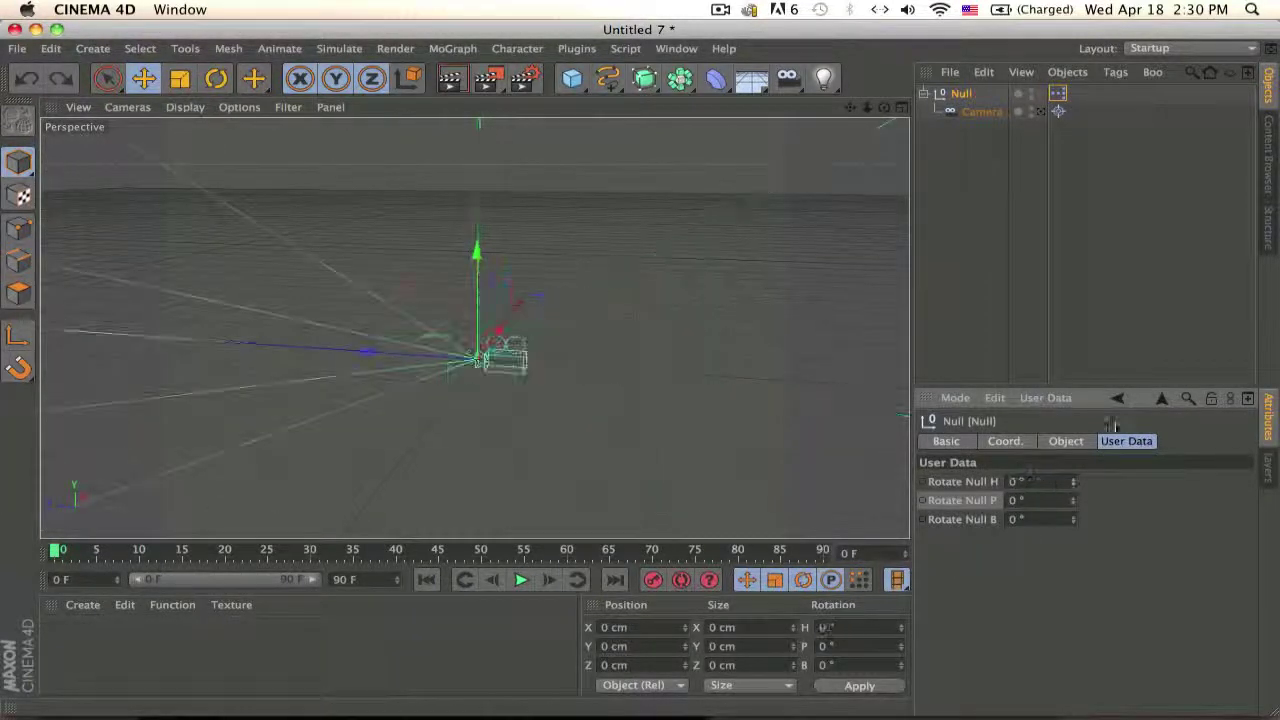
- Reopen the Null's XPresso and add a Position . X input port to the Camera node
{"action": "double_click", "coordinate": [1058, 93]}
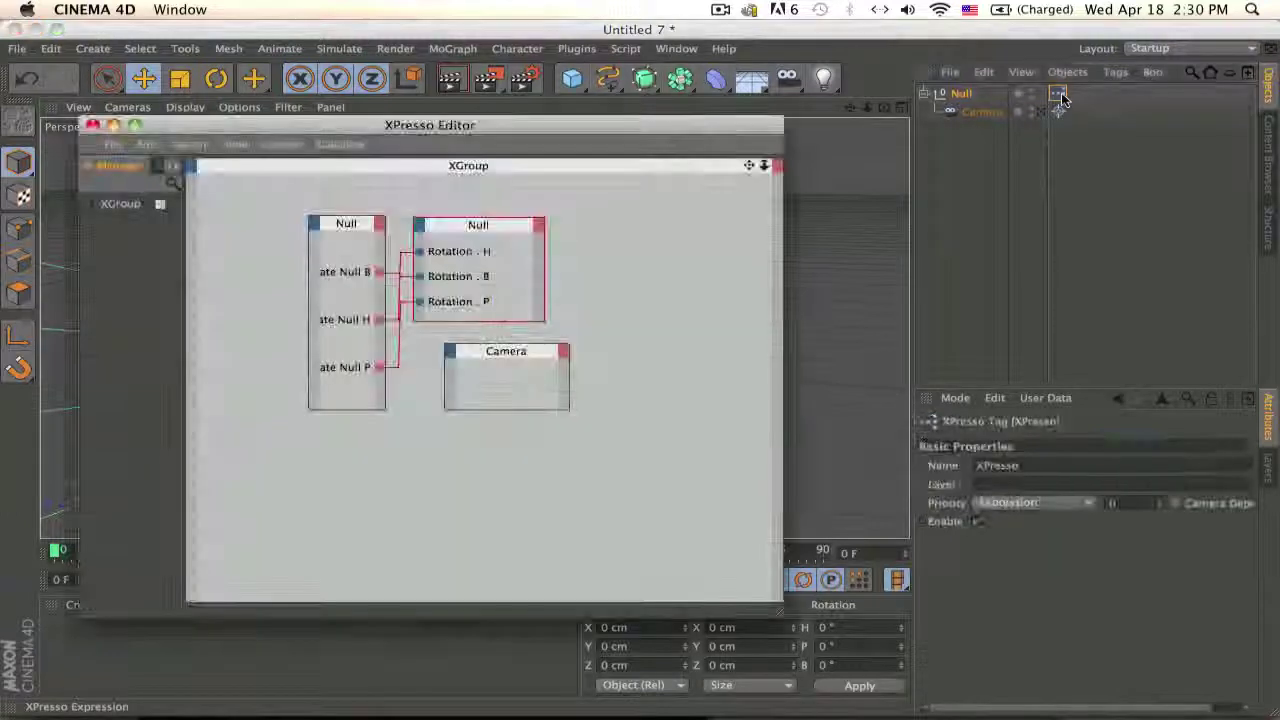
{"action": "left_click", "coordinate": [451, 350]}
{"action": "mouse_move", "coordinate": [560, 388]}
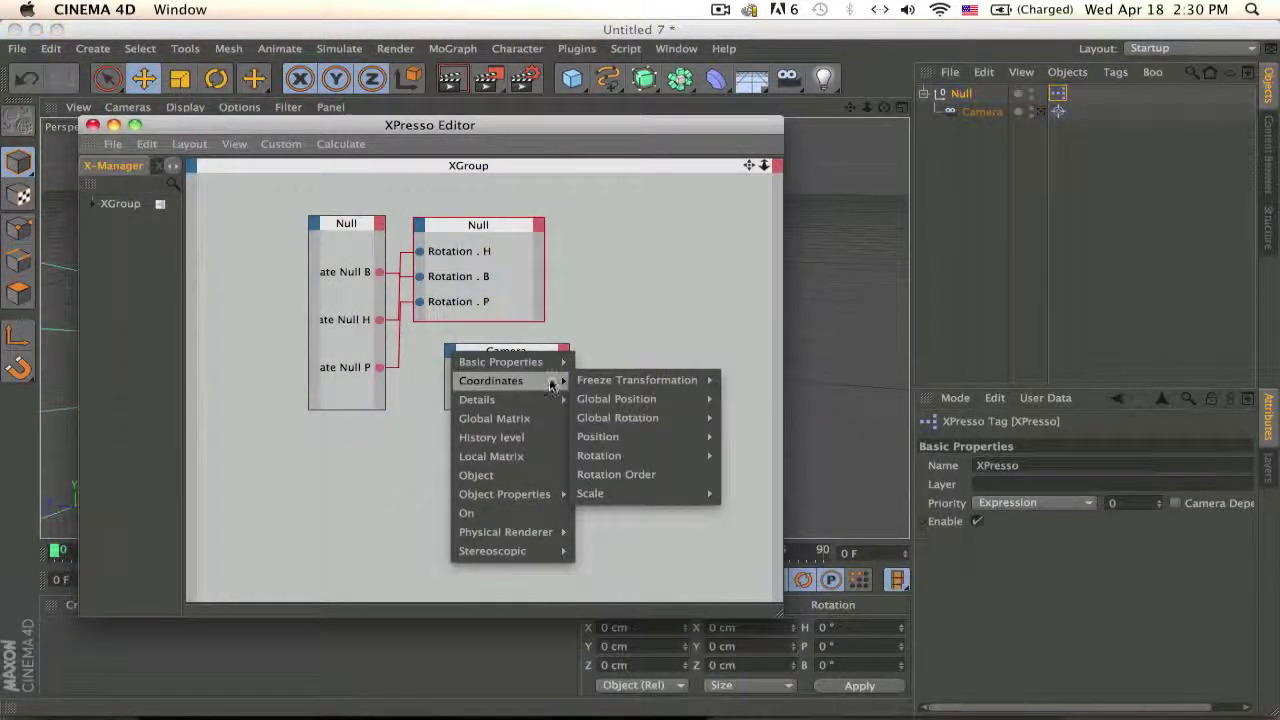
{"action": "mouse_move", "coordinate": [640, 436]}
{"action": "left_click", "coordinate": [750, 456]}
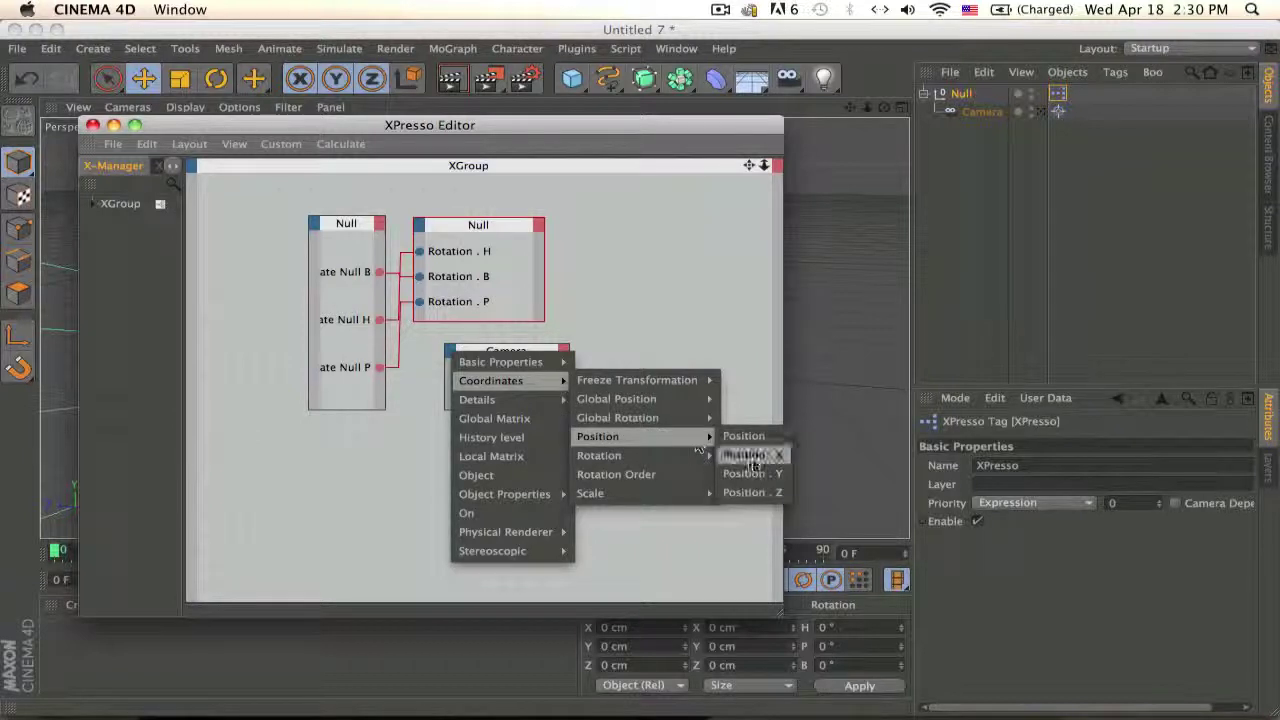
- Add Position . Y and Position . Z input ports to the Camera node
{"action": "left_click", "coordinate": [451, 352]}
{"action": "mouse_move", "coordinate": [520, 385]}
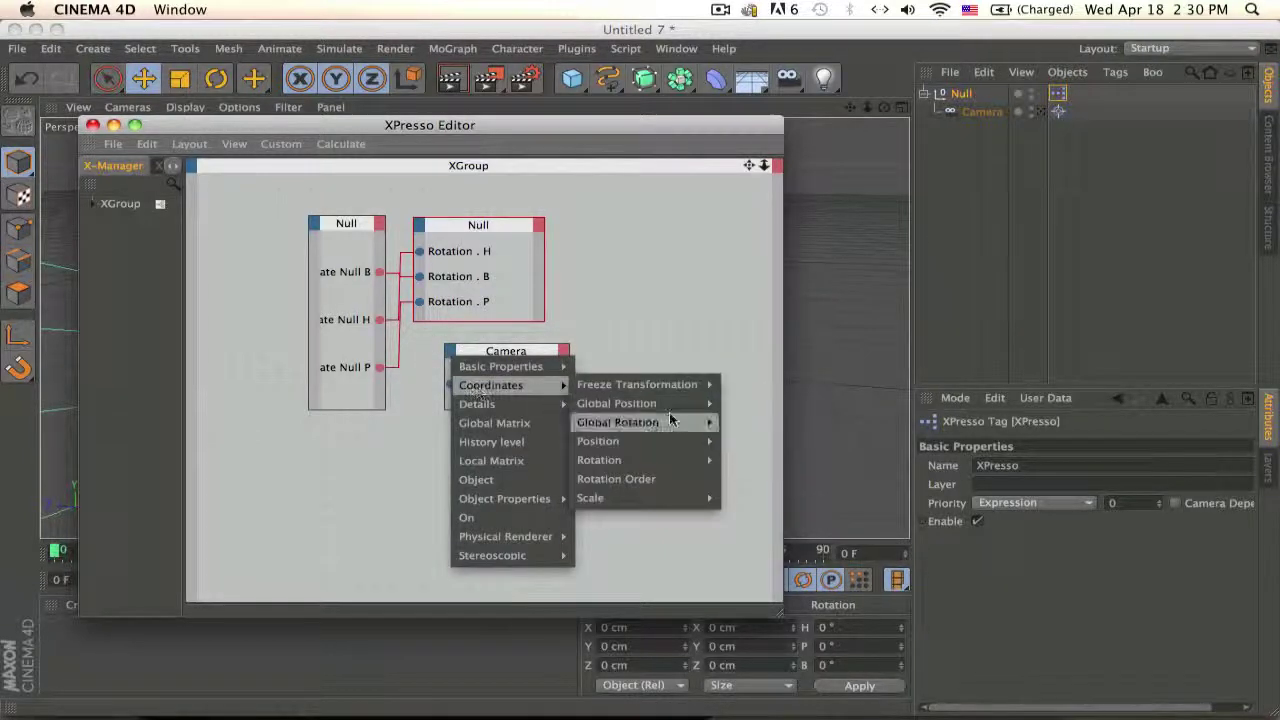
{"action": "mouse_move", "coordinate": [680, 424]}
{"action": "mouse_move", "coordinate": [610, 441]}
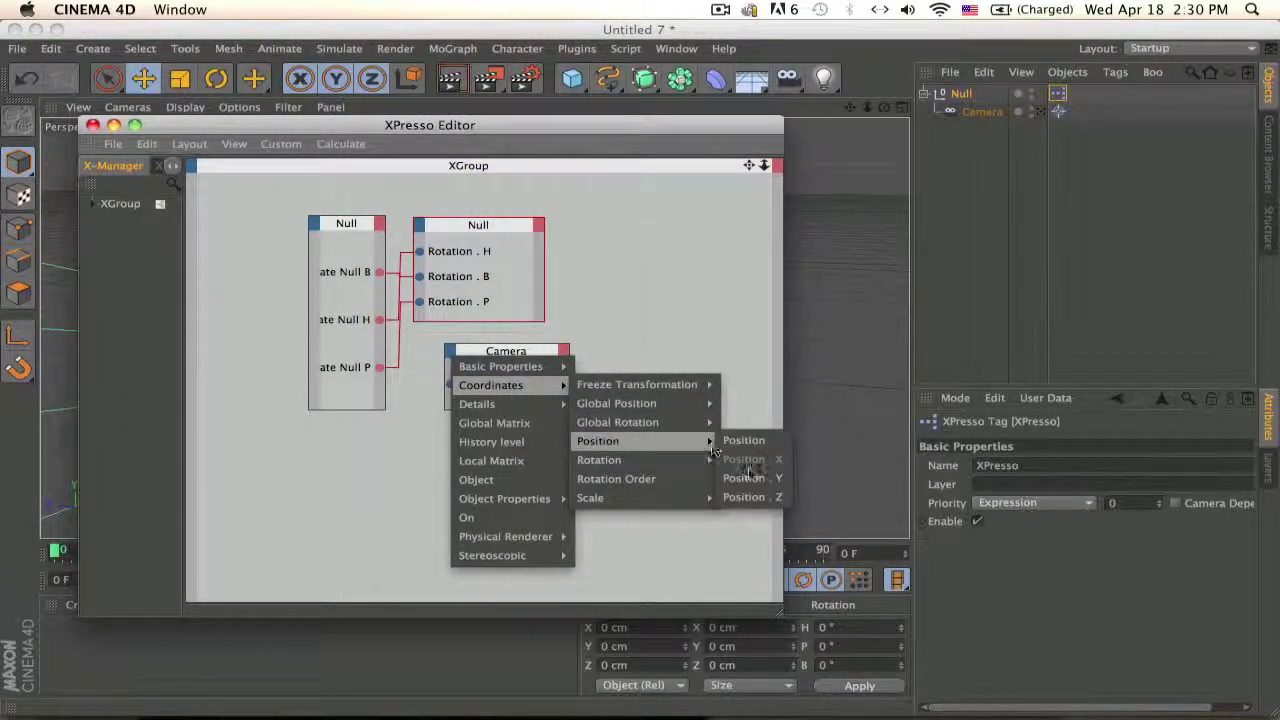
{"action": "left_click", "coordinate": [762, 478]}
{"action": "left_click", "coordinate": [452, 352]}
{"action": "mouse_move", "coordinate": [490, 381]}
{"action": "mouse_move", "coordinate": [693, 440]}
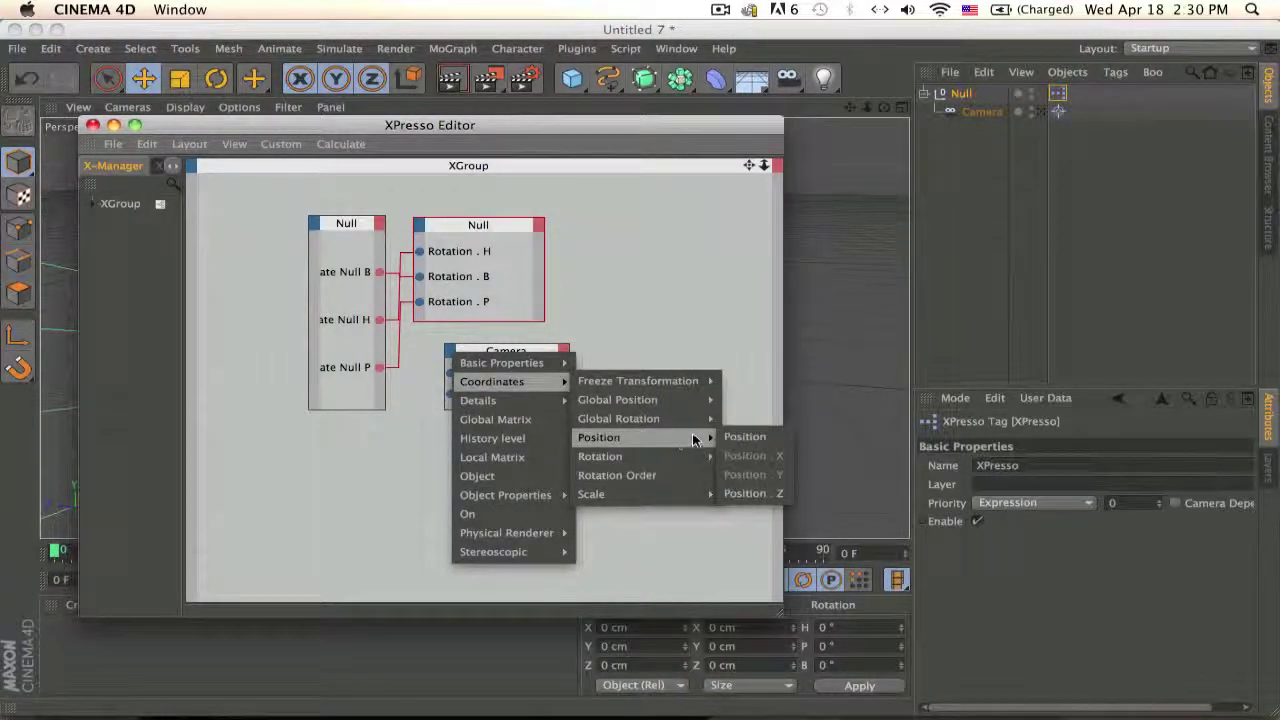
{"action": "left_click", "coordinate": [765, 493]}
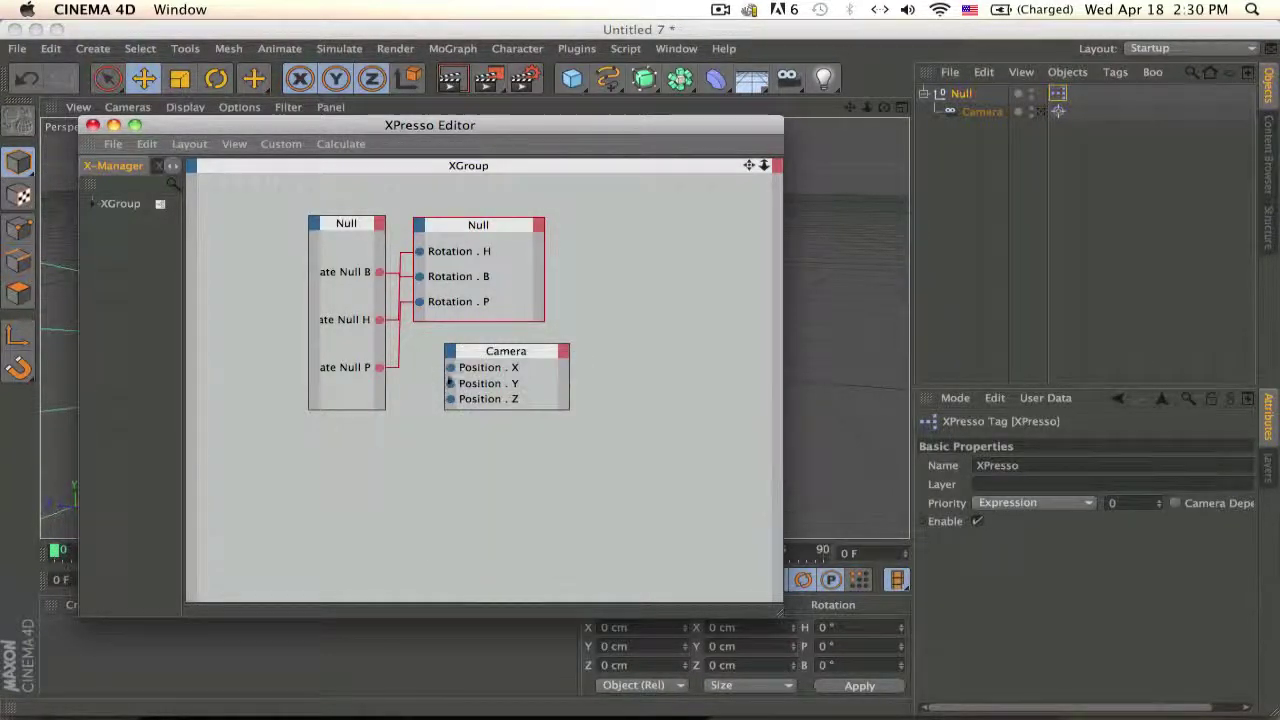
- Add a new user data entry named Move Camera Z to the Null
{"action": "left_click", "coordinate": [380, 220]}
{"action": "left_click", "coordinate": [870, 153]}
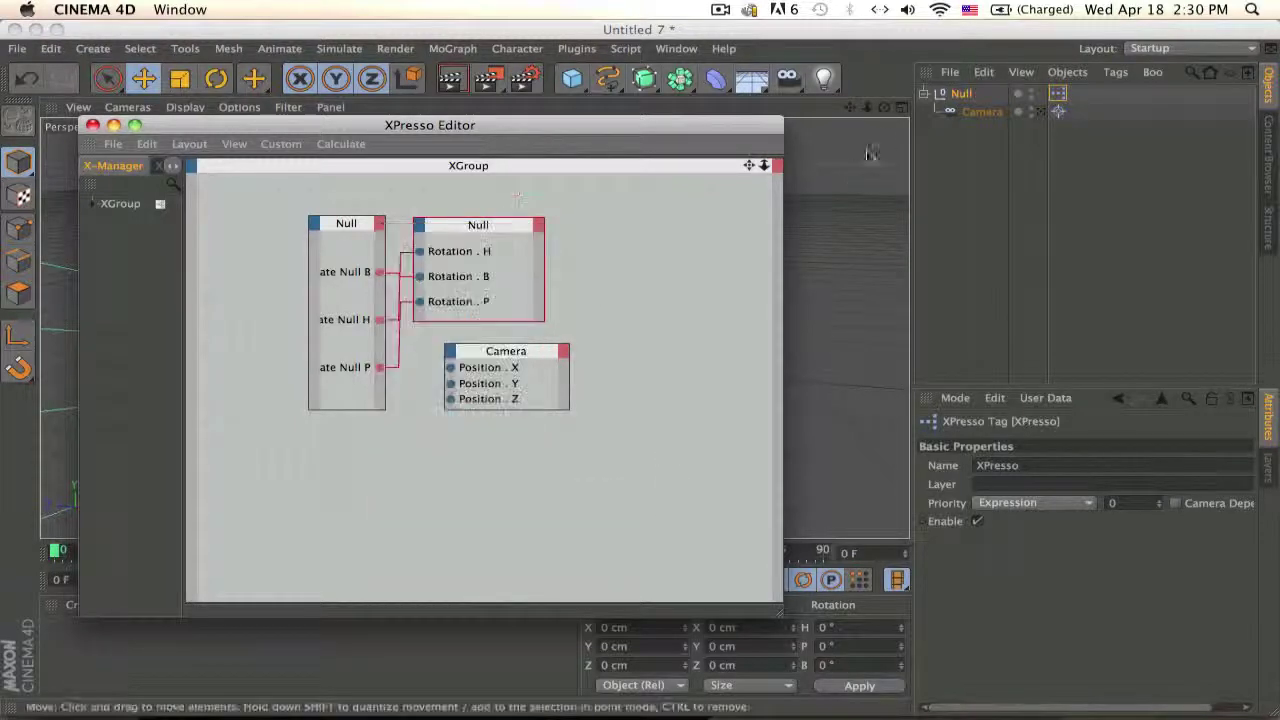
{"action": "left_click", "coordinate": [960, 93]}
{"action": "left_click", "coordinate": [1046, 398]}
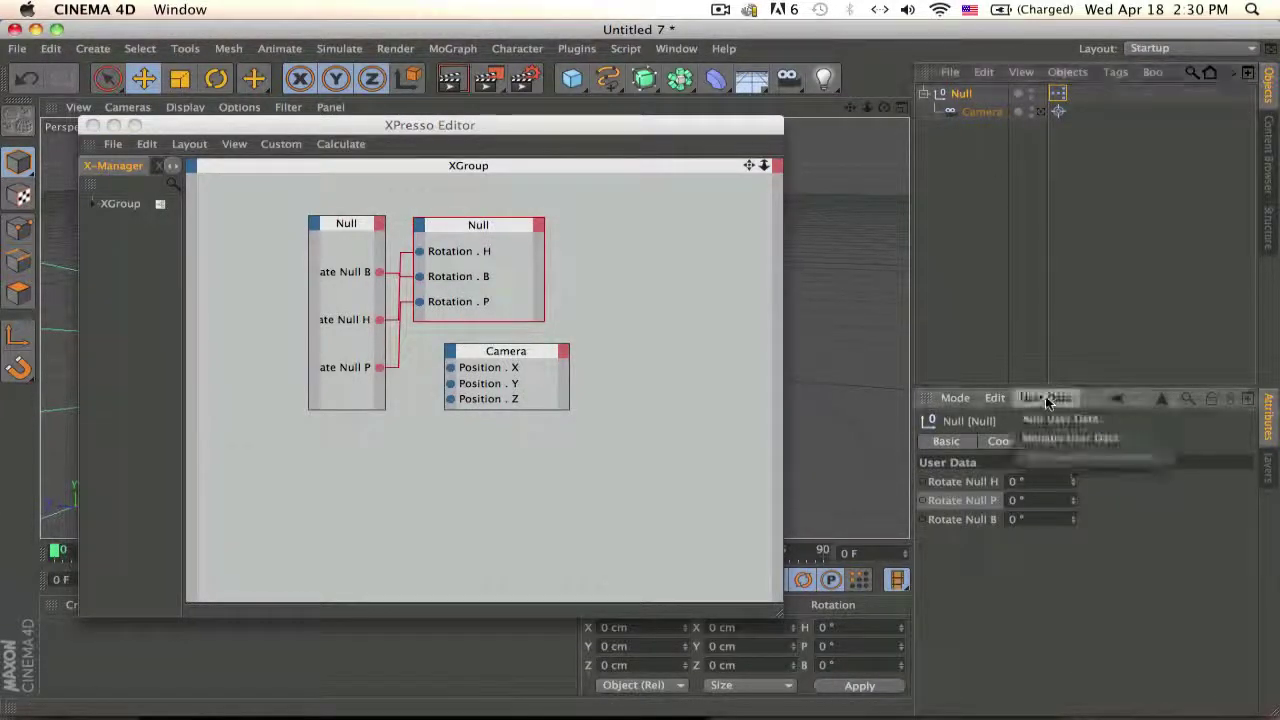
{"action": "left_click", "coordinate": [1055, 419]}
{"action": "left_click_drag", "start_coordinate": [770, 142], "coordinate": [525, 117]}
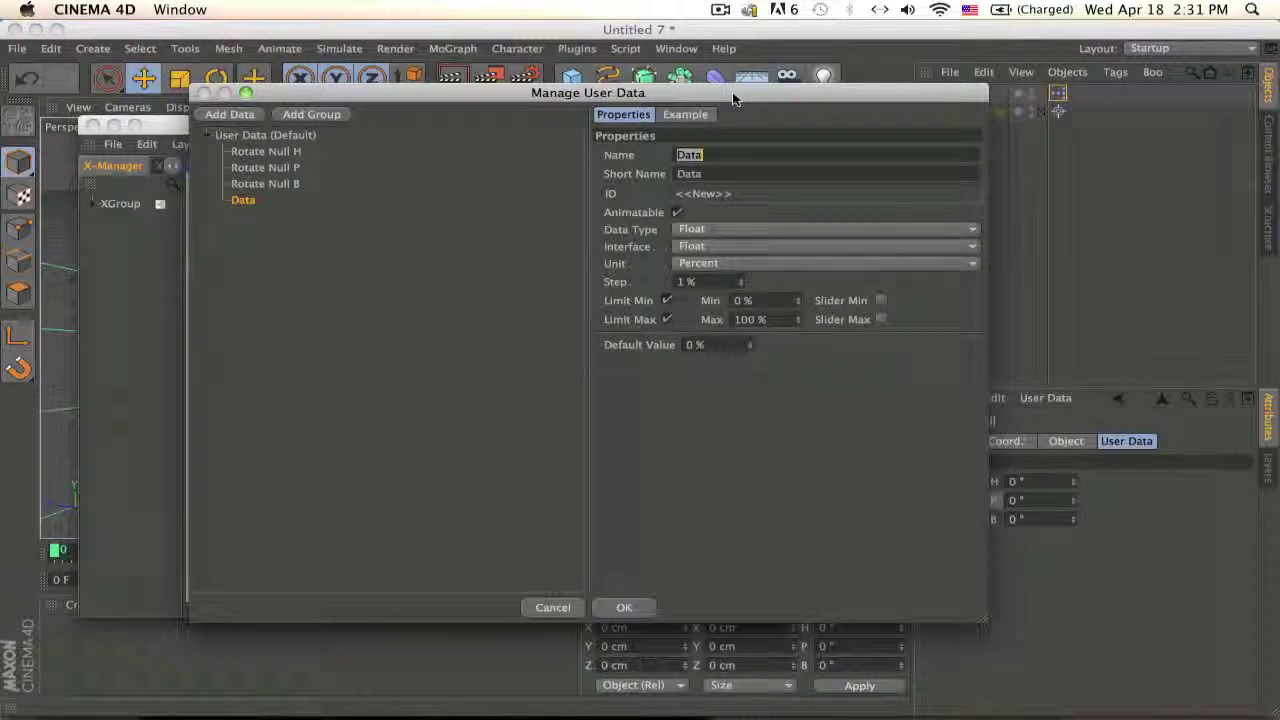
{"action": "type", "text": "ove Camera "}
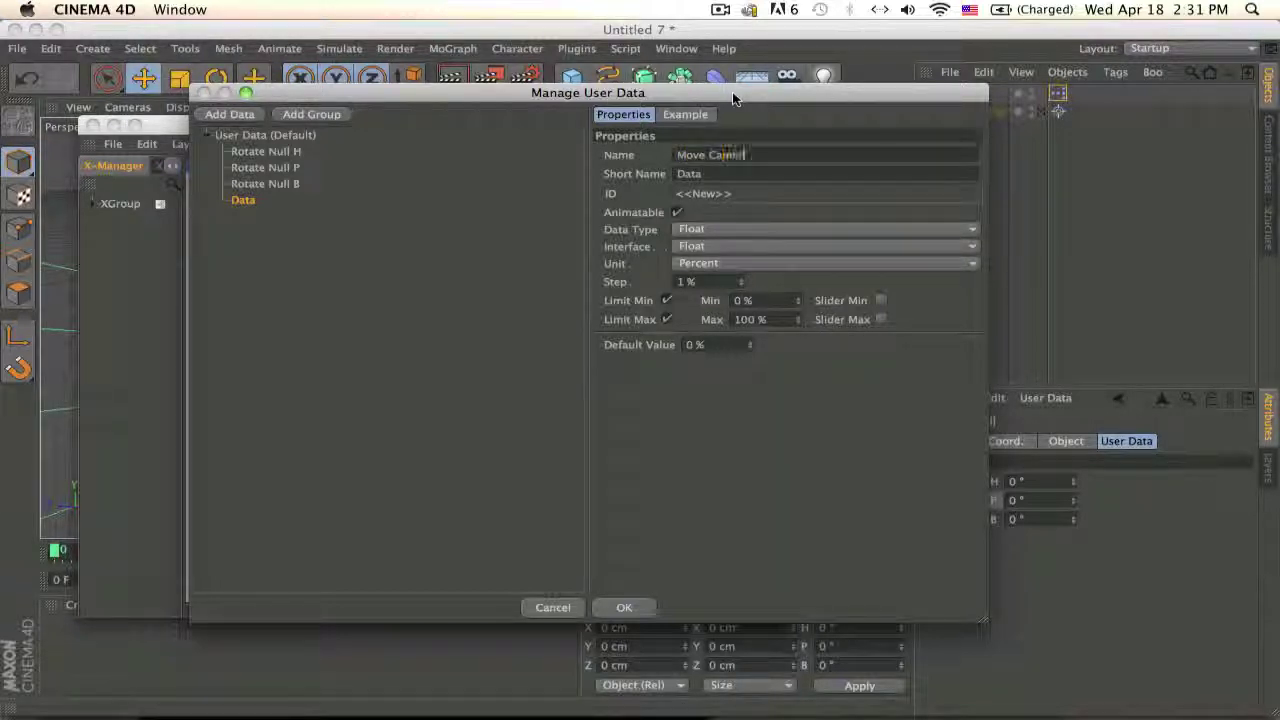
{"action": "type", "text": "Z"}
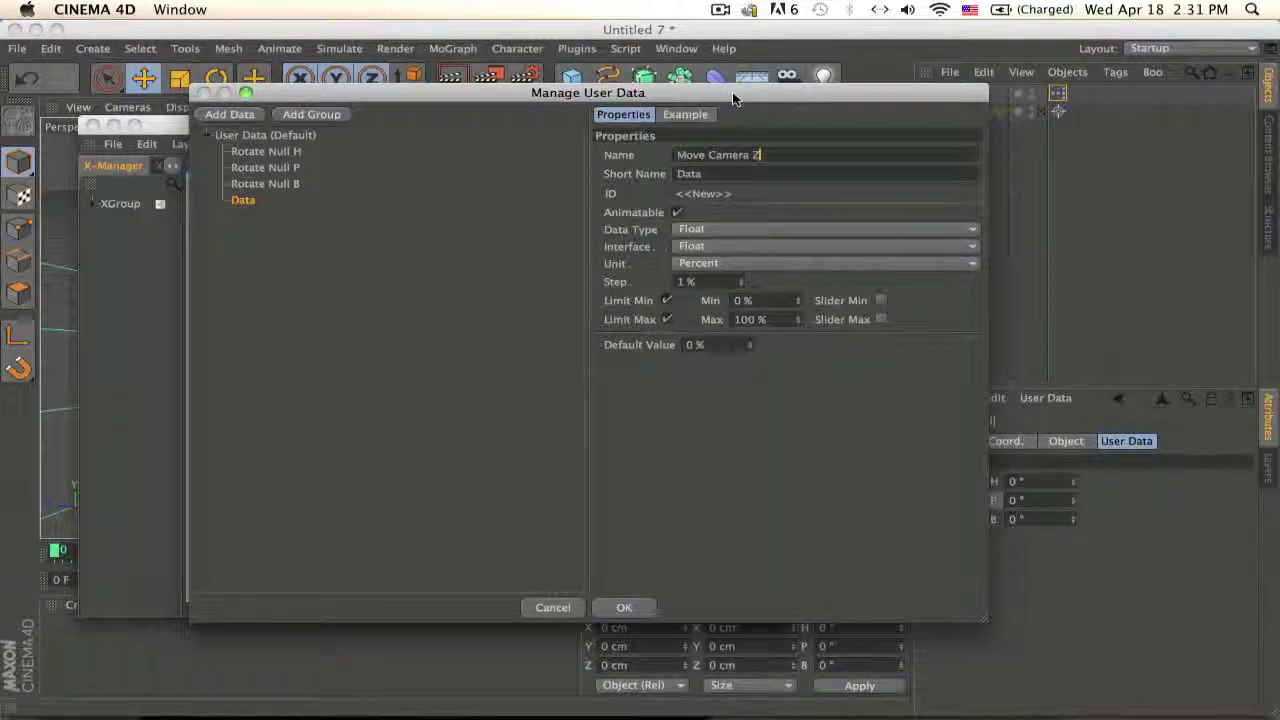
- Set Move Camera Z's unit to Meter and disable its minimum and maximum limits
{"action": "left_click", "coordinate": [712, 263]}
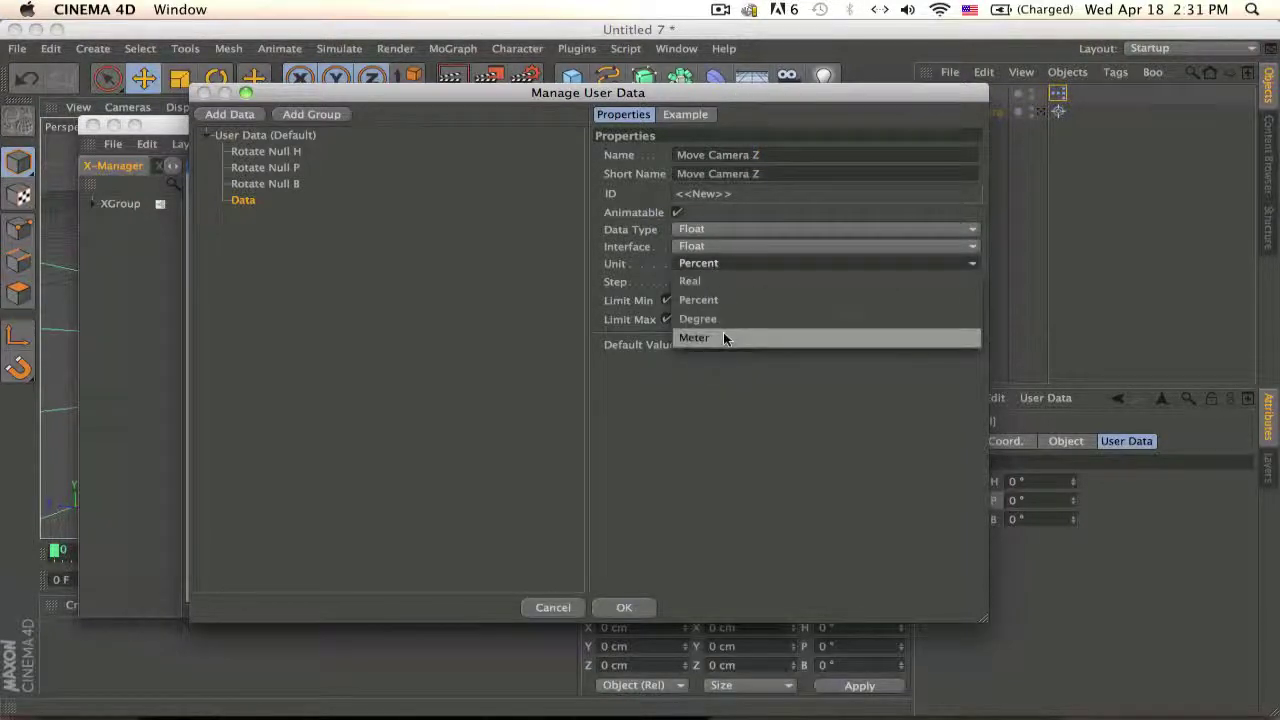
{"action": "left_click", "coordinate": [723, 337]}
{"action": "left_click", "coordinate": [667, 300]}
{"action": "left_click", "coordinate": [667, 319]}
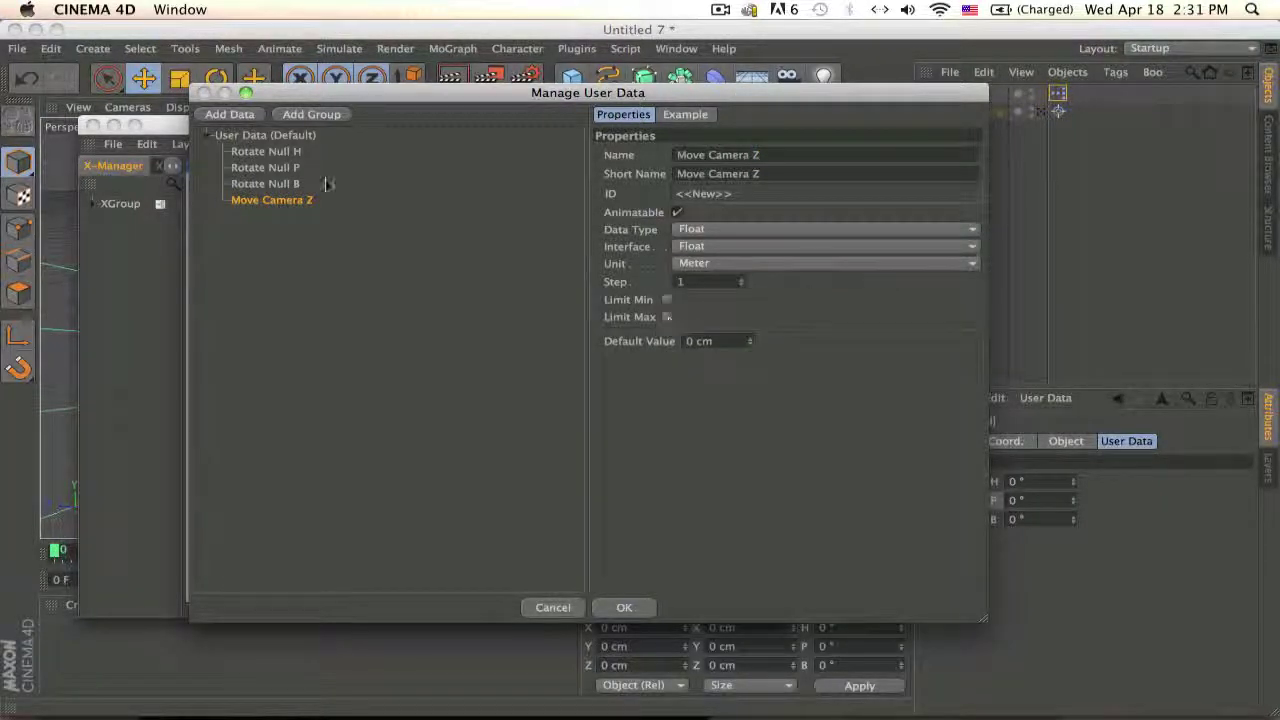
- Try to add another user data entry named Move Camera, and clear its name
{"action": "left_click", "coordinate": [229, 114]}
{"action": "double_click", "coordinate": [686, 155]}
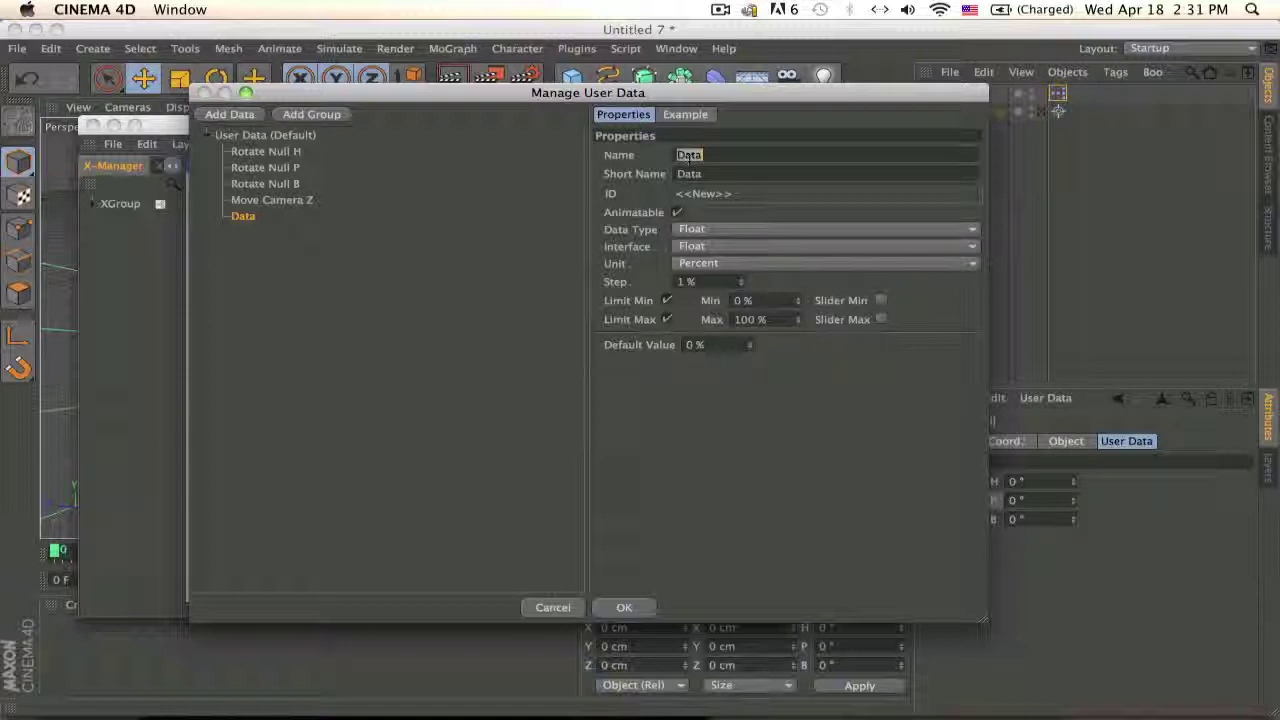
{"action": "key", "text": "BackSpace"}
{"action": "type", "text": "MOve"}
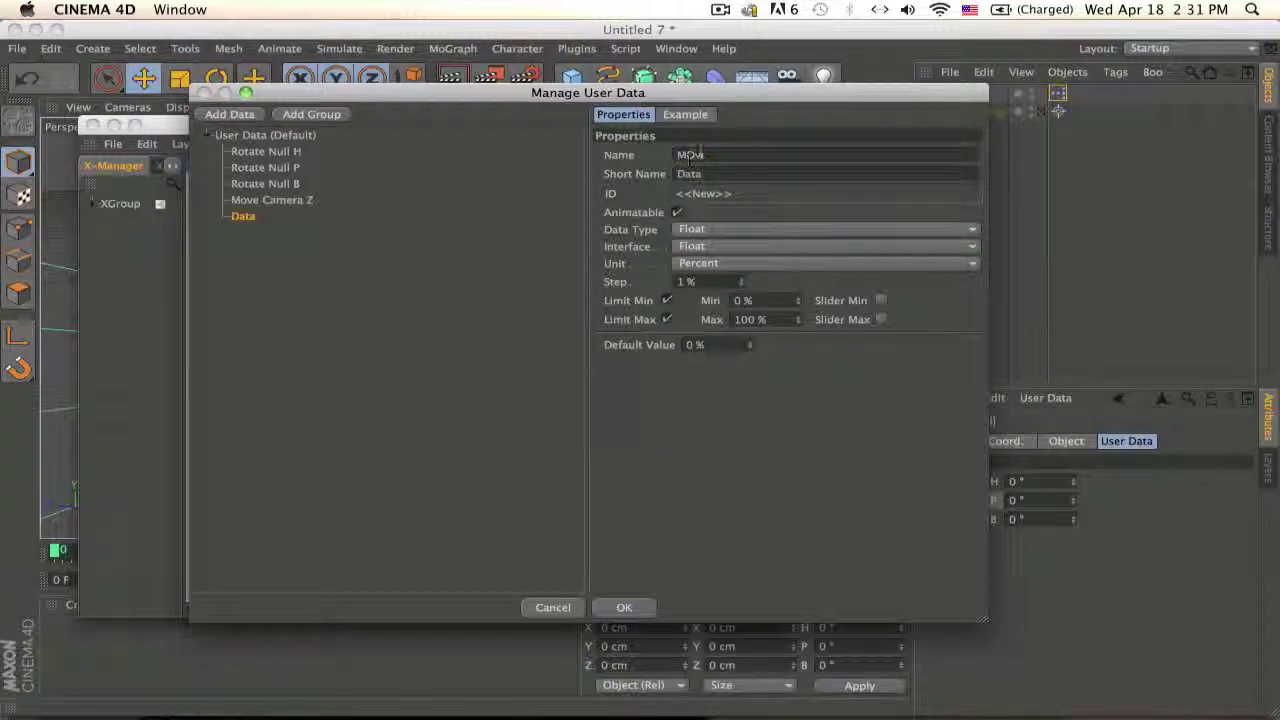
{"action": "key", "text": "BackSpace"}
{"action": "key", "text": "BackSpace"}
{"action": "key", "text": "BackSpace"}
{"action": "type", "text": "Move Camera"}
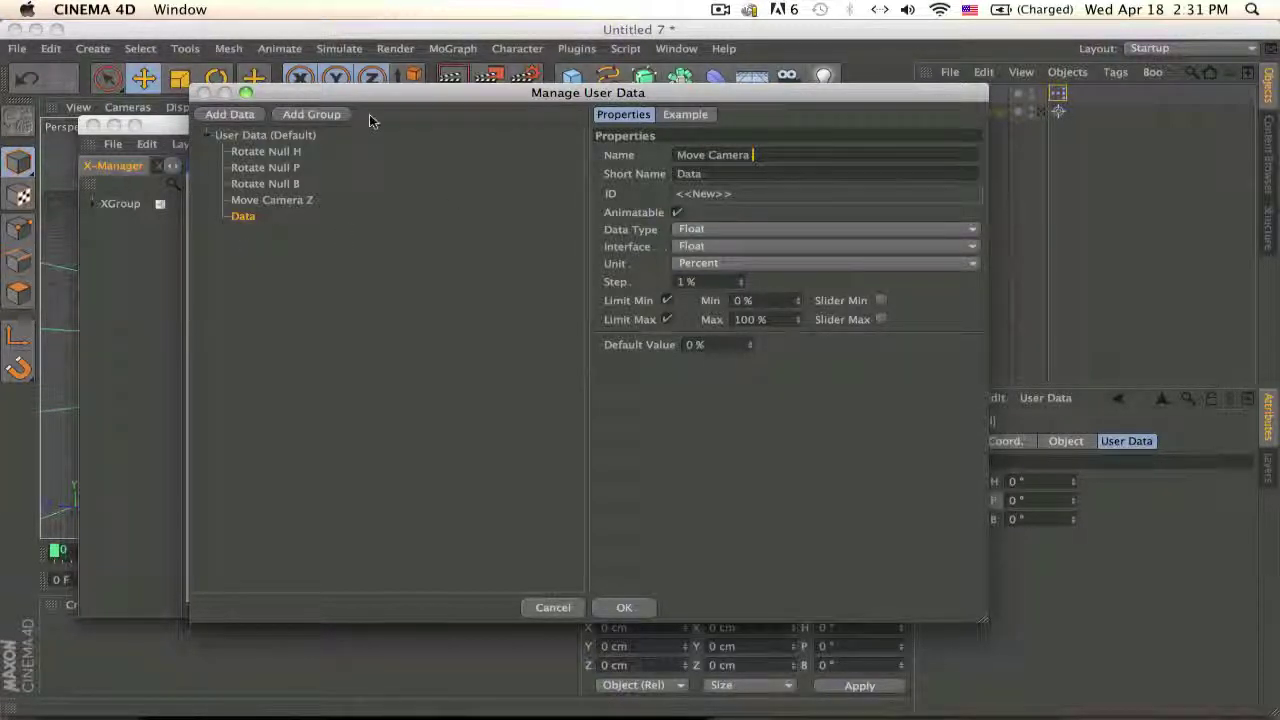
{"action": "key", "text": "super+a"}
{"action": "key", "text": "BackSpace"}
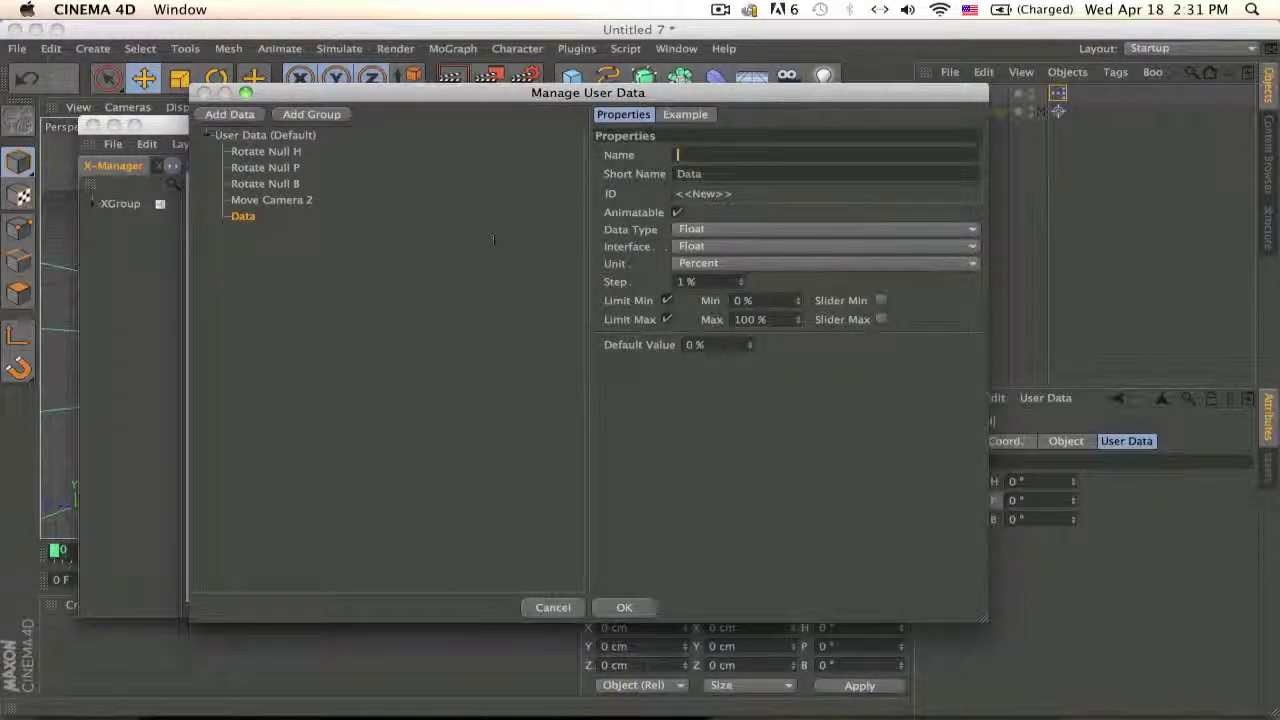
- Confirm the user data, then reopen its manager to delete the unnamed entry and confirm again
{"action": "left_click", "coordinate": [626, 608]}
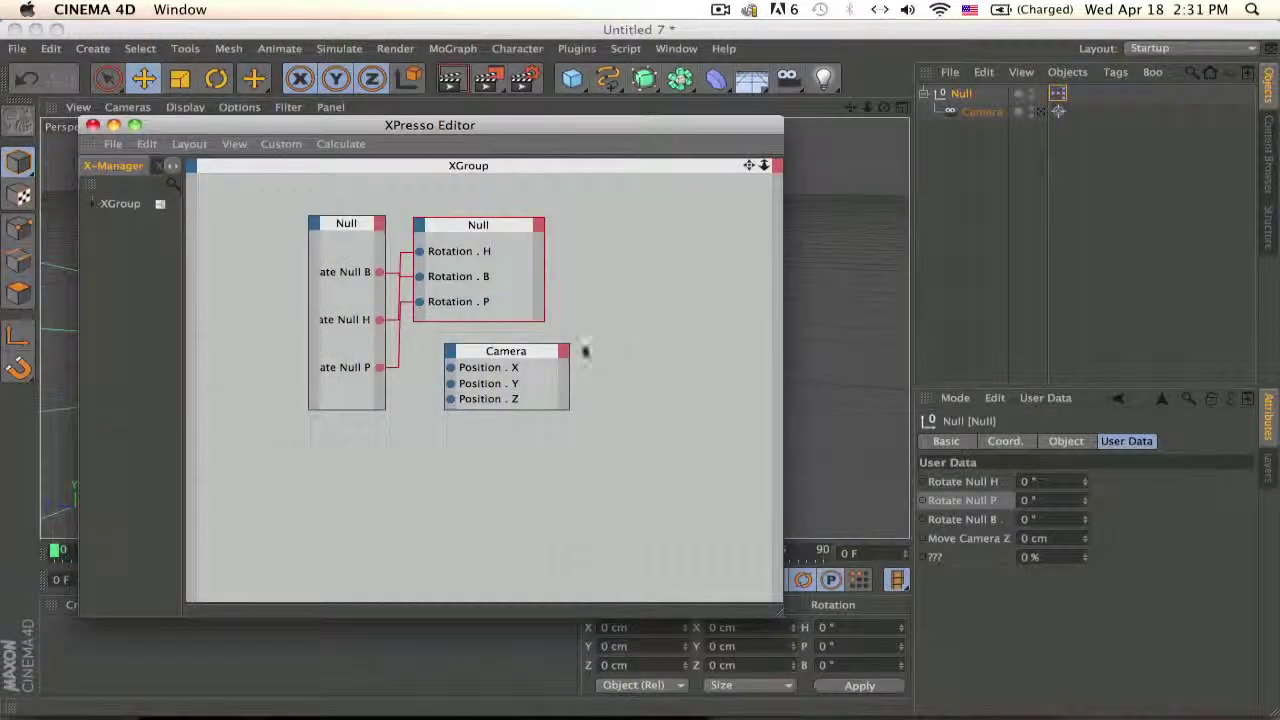
{"action": "left_click", "coordinate": [1045, 397]}
{"action": "left_click", "coordinate": [1080, 436]}
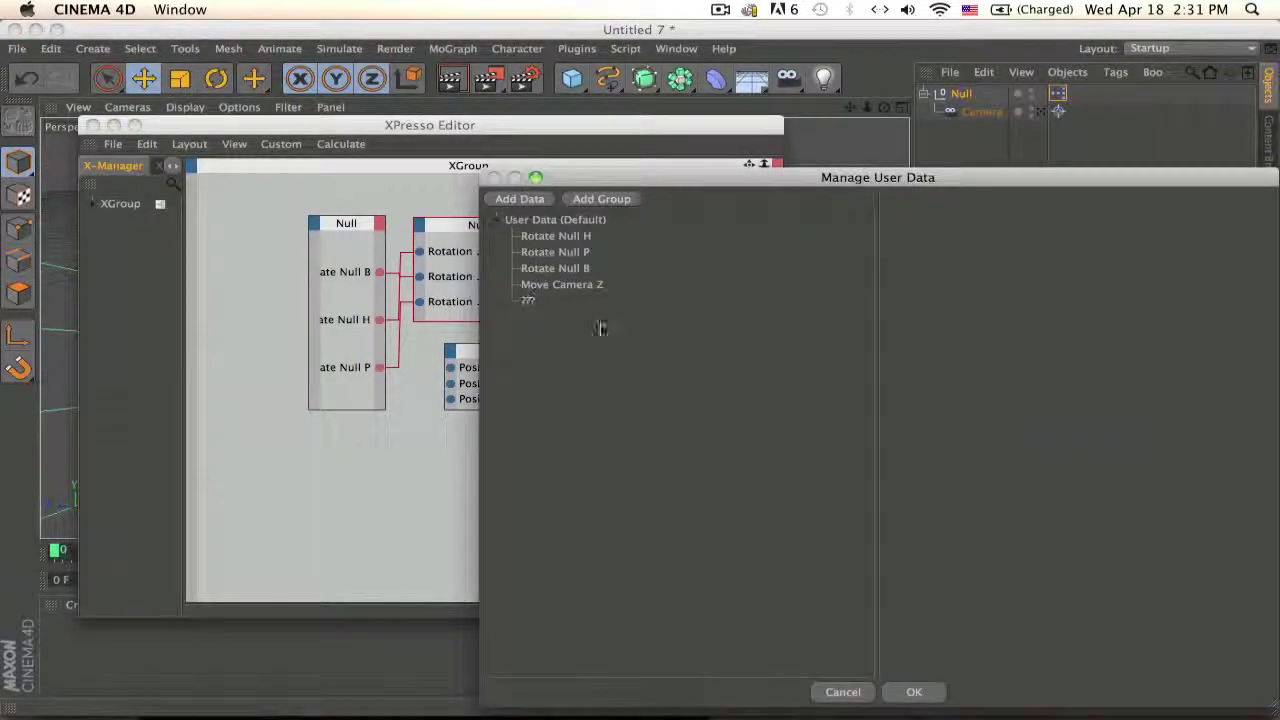
{"action": "left_click", "coordinate": [522, 300]}
{"action": "key", "text": "Delete"}
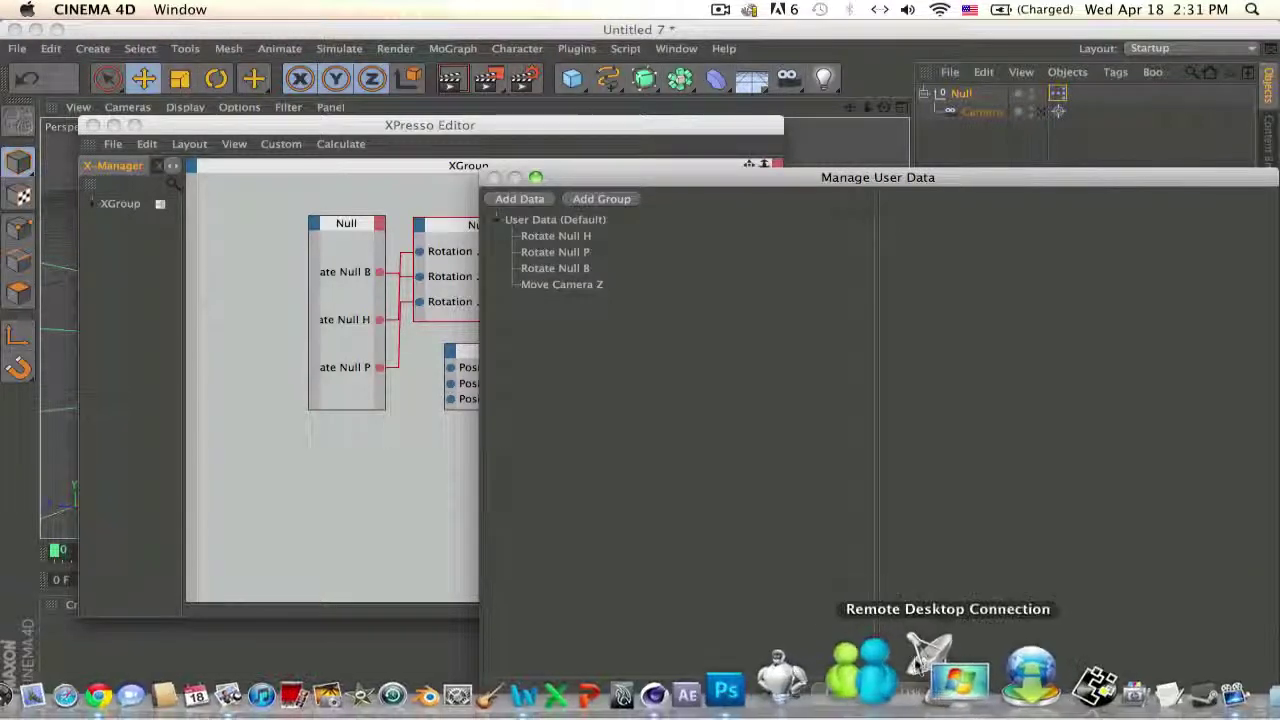
{"action": "left_click", "coordinate": [914, 692]}
- Add Move Camera Z as an output on the first Null node and connect it to the Camera node's Position . Z input
{"action": "left_click", "coordinate": [380, 228]}
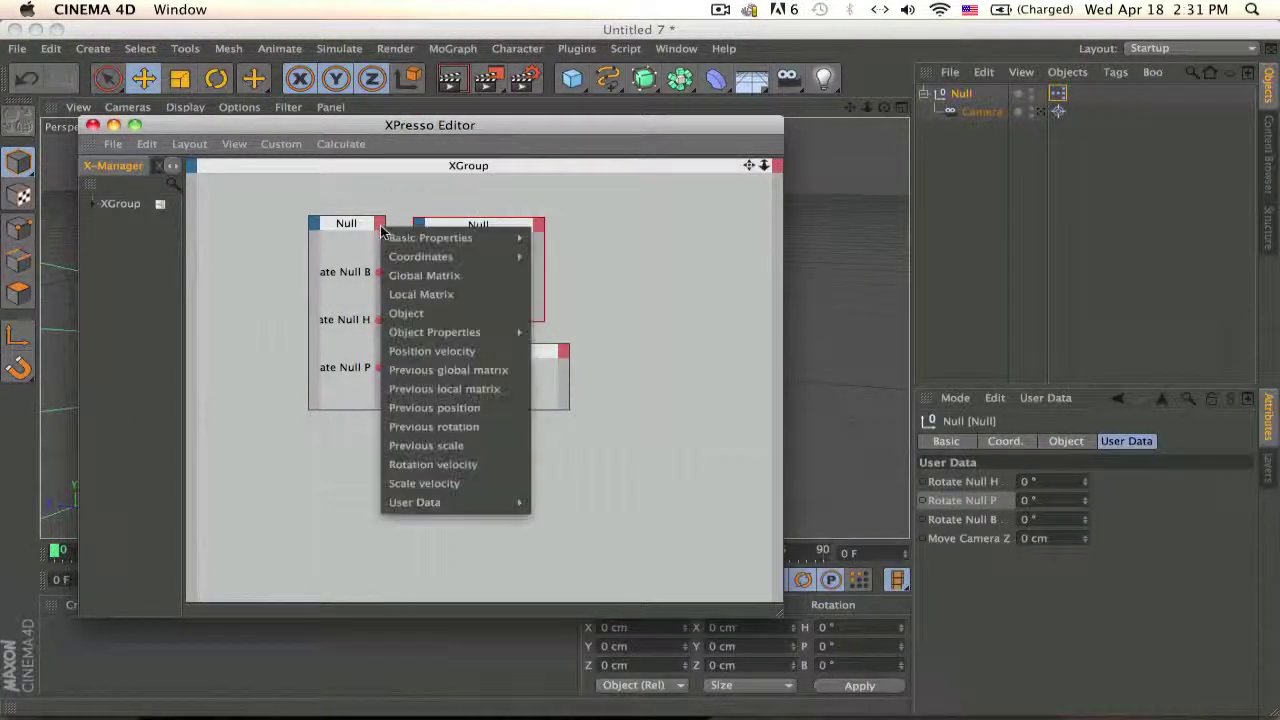
{"action": "mouse_move", "coordinate": [494, 510]}
{"action": "left_click", "coordinate": [586, 503]}
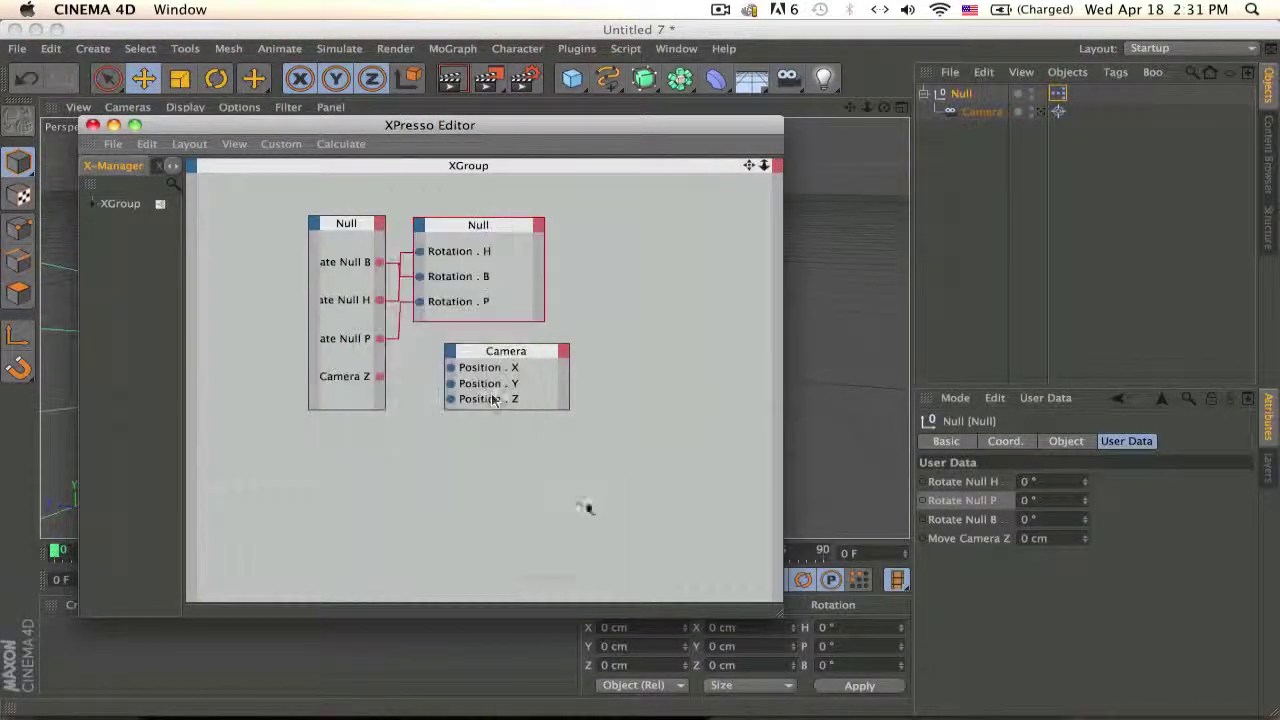
{"action": "left_click", "coordinate": [452, 372]}
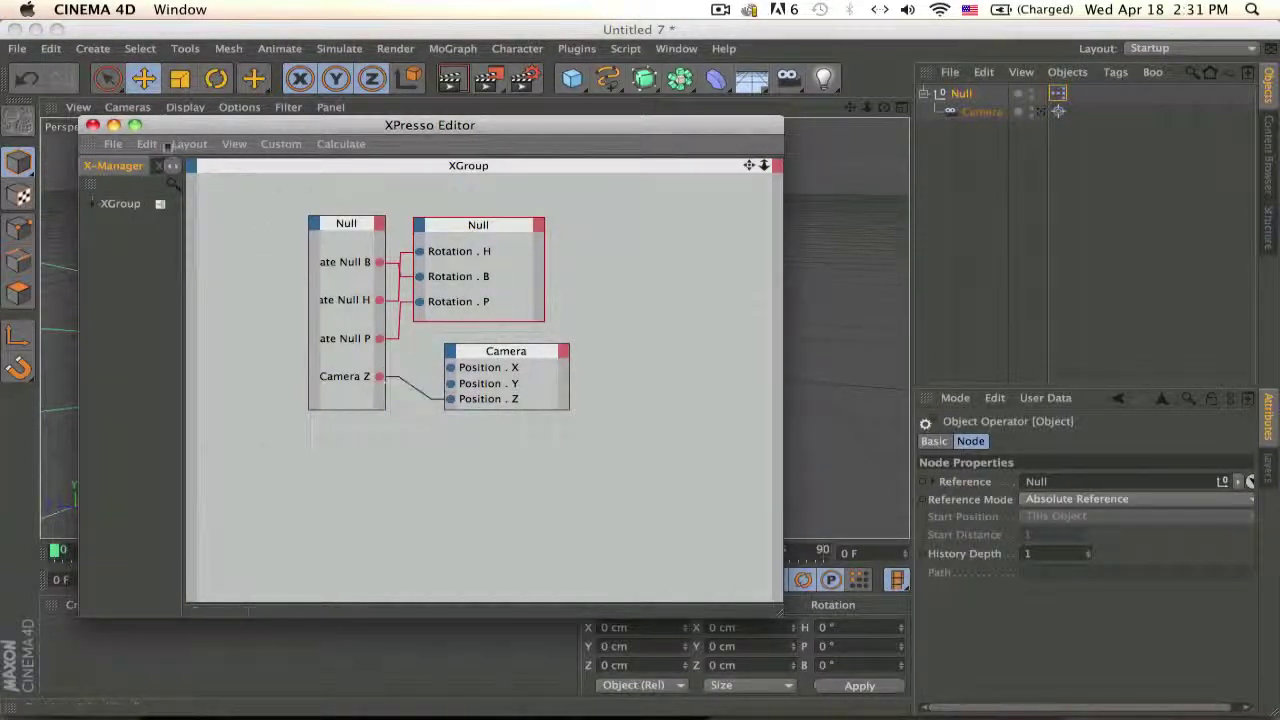
- Close the XPresso editor and set the null's Move Camera Z value to about -331 cm
{"action": "left_click", "coordinate": [92, 125]}
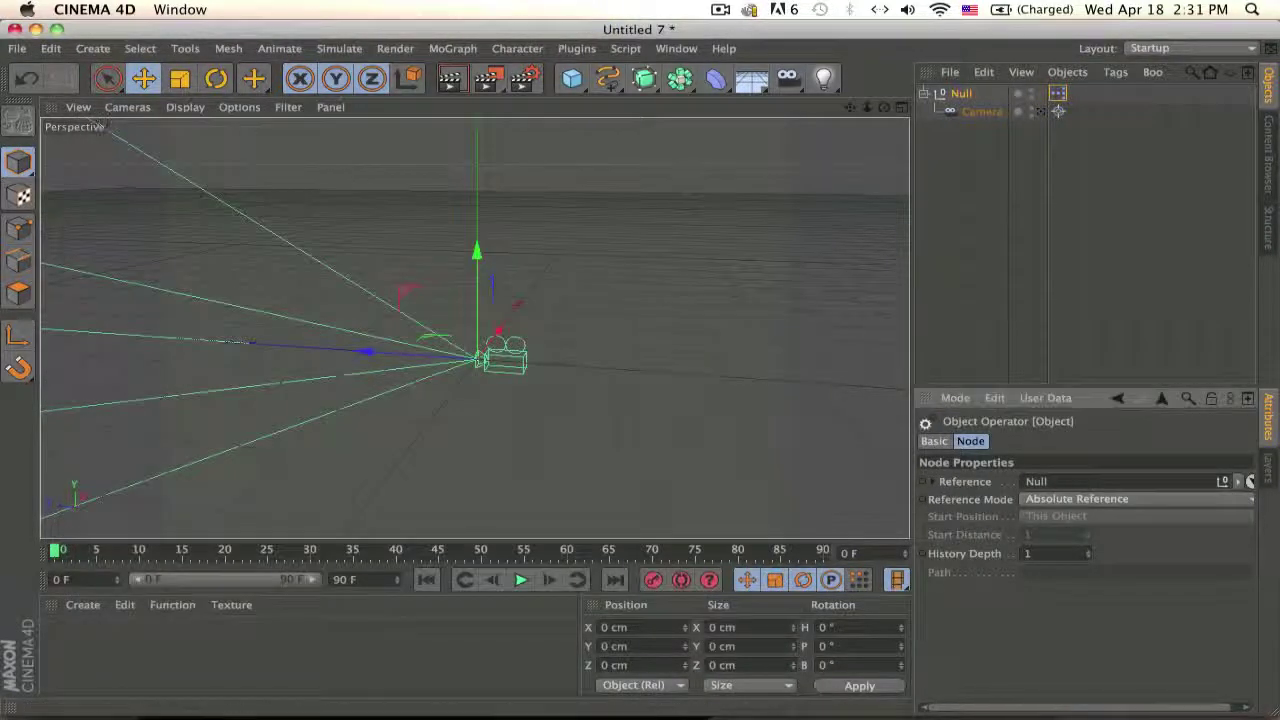
{"action": "left_click", "coordinate": [961, 94]}
{"action": "left_click_drag", "start_coordinate": [1085, 538], "coordinate": [1085, 620]}
{"action": "left_click_drag", "start_coordinate": [655, 435], "coordinate": [623, 374], "text": "alt"}
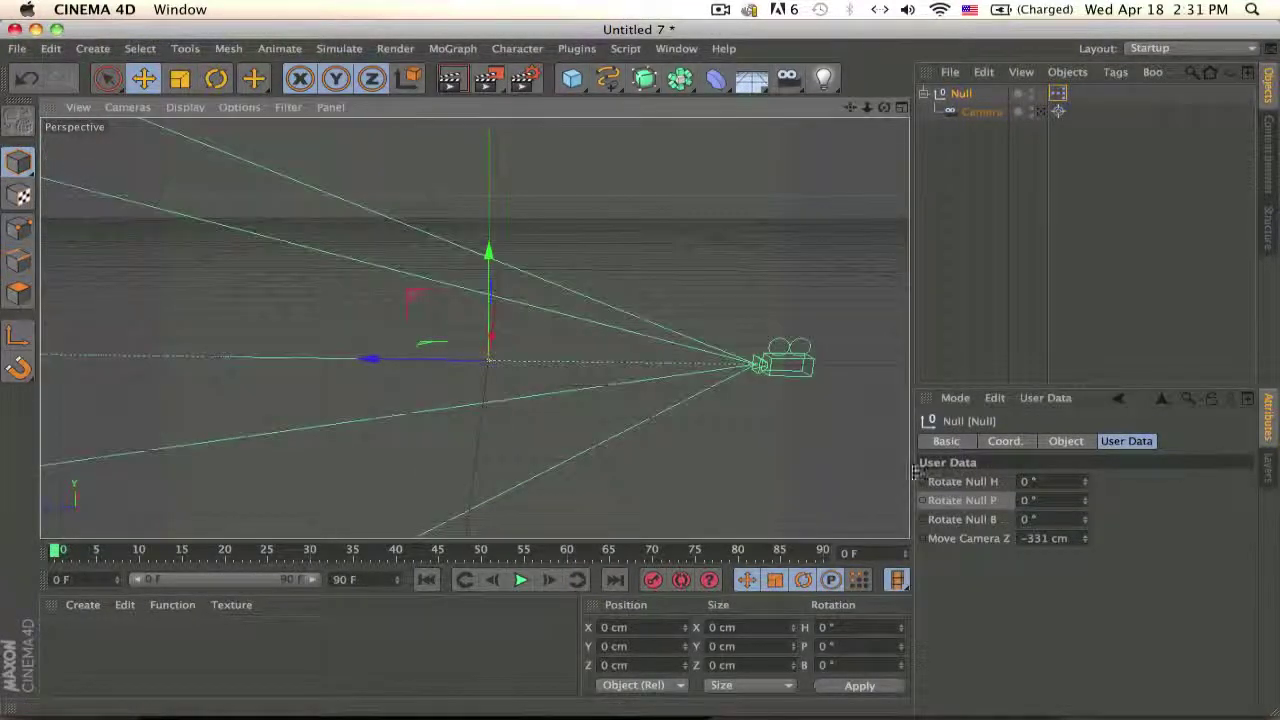
- Try out the null's Rotate Null P value and inspect the rig from several angles
{"action": "mouse_move", "coordinate": [1086, 500]}
{"action": "left_mouse_down"}
{"action": "mouse_move", "coordinate": [1086, 570]}
{"action": "mouse_move", "coordinate": [1085, 482]}
{"action": "left_mouse_up"}
{"action": "left_click_drag", "start_coordinate": [728, 376], "coordinate": [727, 372], "text": "alt"}
{"action": "left_click_drag", "start_coordinate": [566, 308], "coordinate": [566, 306], "text": "alt"}
{"action": "left_click_drag", "start_coordinate": [484, 396], "coordinate": [483, 394], "text": "alt"}
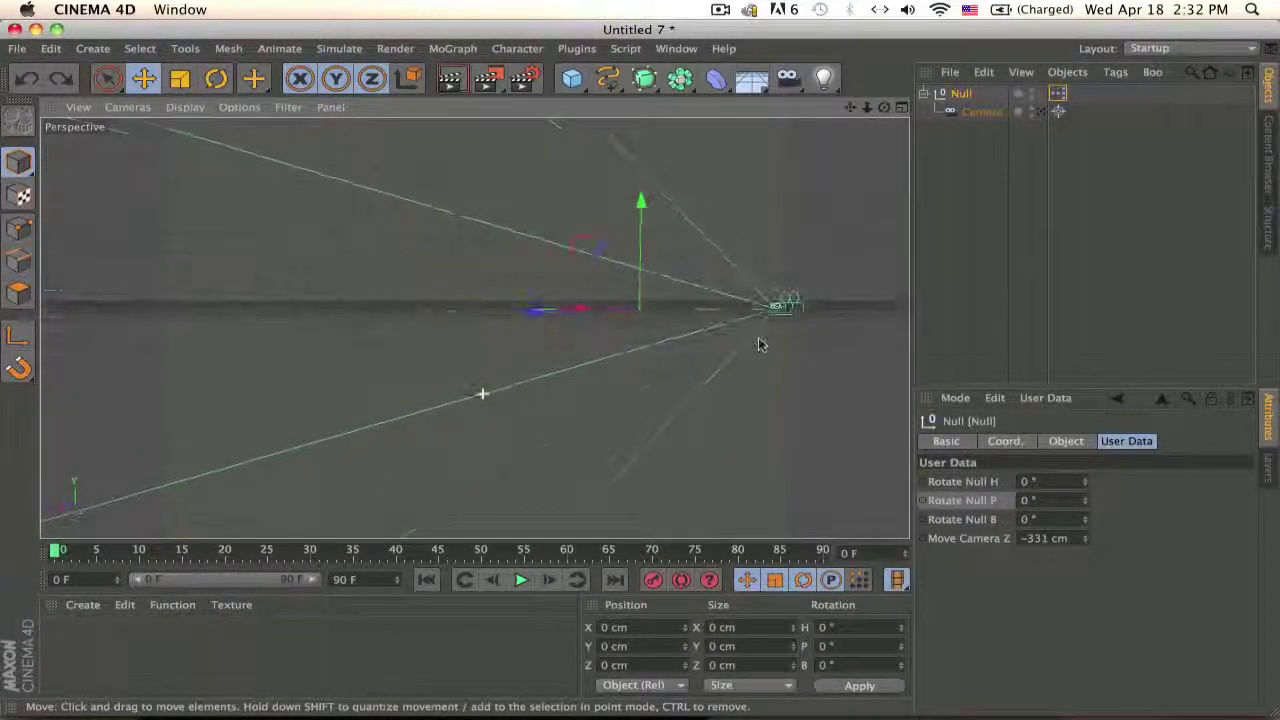
{"action": "left_click_drag", "start_coordinate": [560, 367], "coordinate": [551, 366], "text": "alt"}
{"action": "left_click_drag", "start_coordinate": [684, 354], "coordinate": [538, 318], "text": "alt"}
{"action": "left_click_drag", "start_coordinate": [633, 337], "coordinate": [633, 370], "text": "alt"}
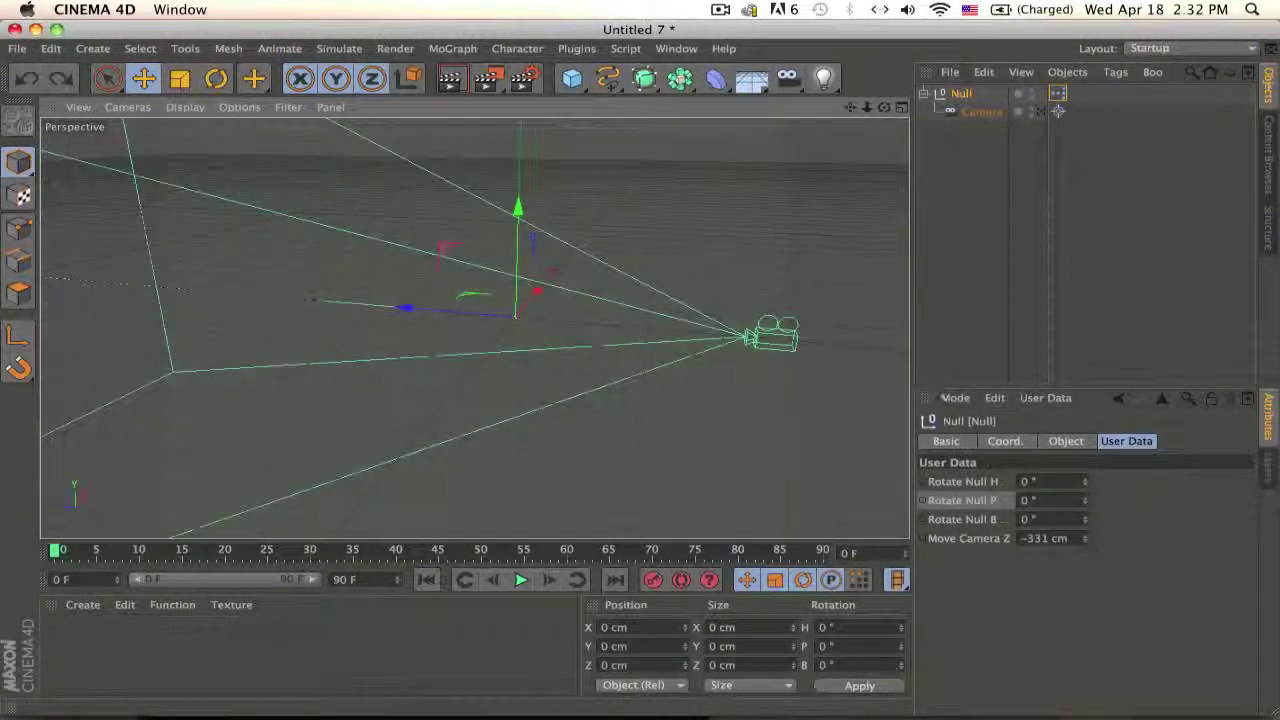
- Try moving the null directly along its X axis and changing Rotate Null H, undoing both changes
{"action": "left_click_drag", "start_coordinate": [537, 293], "coordinate": [614, 260]}
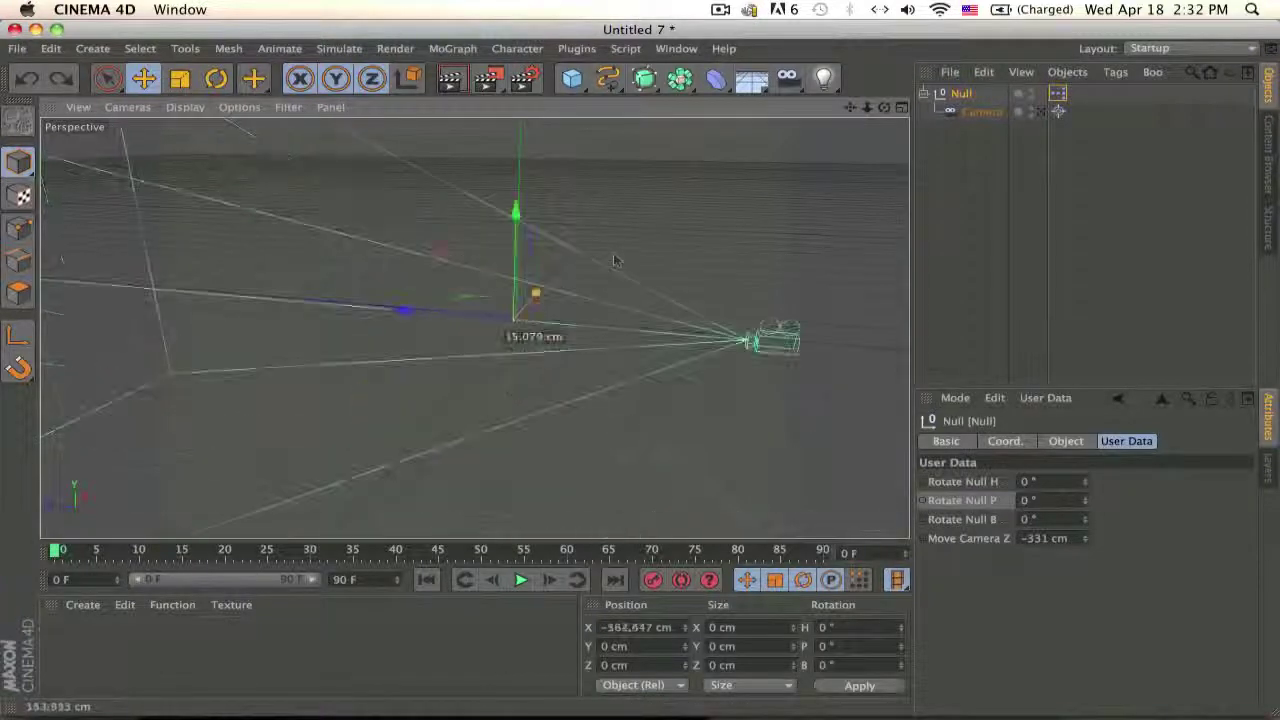
{"action": "key", "text": "super+z"}
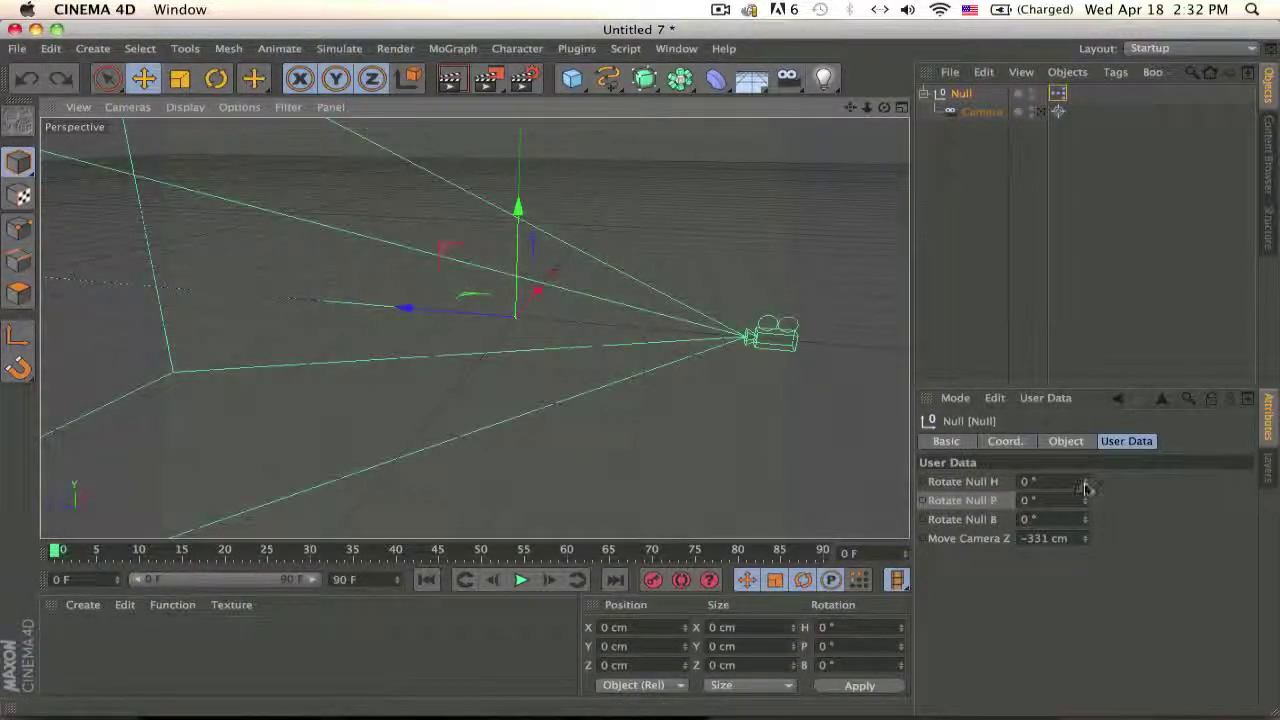
{"action": "mouse_move", "coordinate": [1086, 485]}
{"action": "left_mouse_down"}
{"action": "mouse_move", "coordinate": [1086, 460]}
{"action": "mouse_move", "coordinate": [1086, 487]}
{"action": "left_mouse_up"}
{"action": "key", "text": "super+z"}
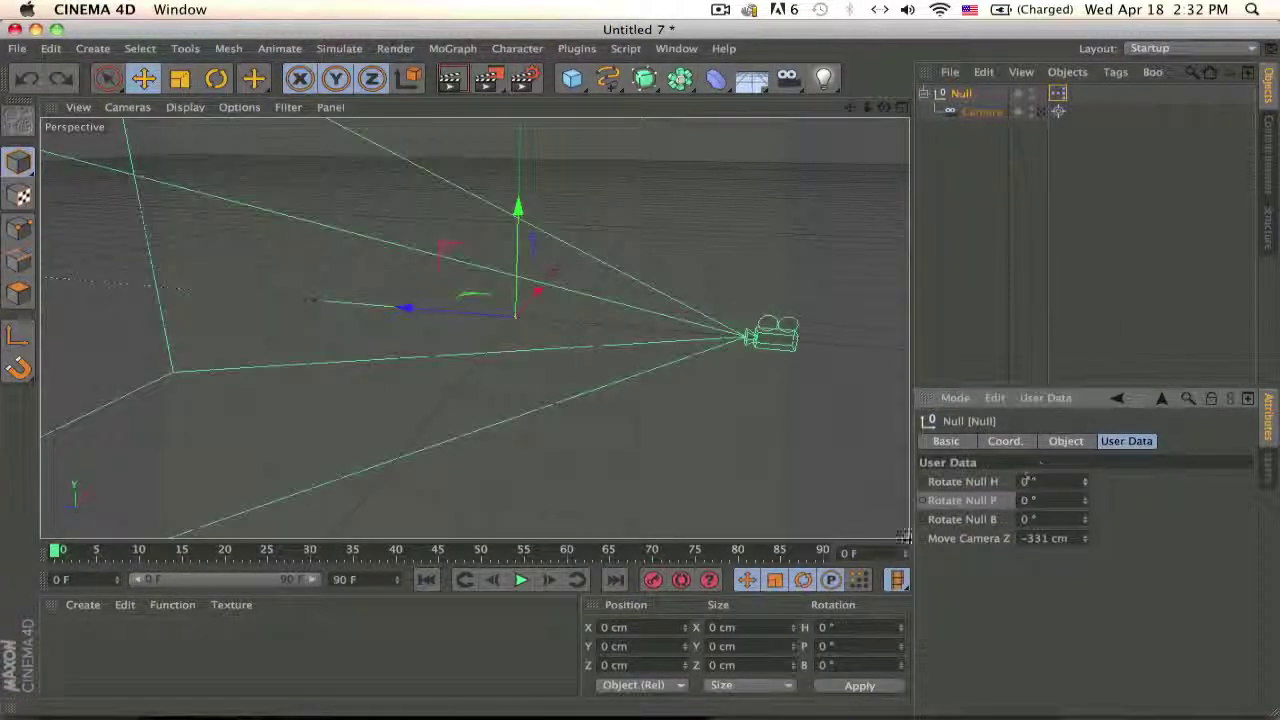
- Reopen the null's XPresso network and add a user data entry named Move Null to the null
{"action": "double_click", "coordinate": [1058, 94]}
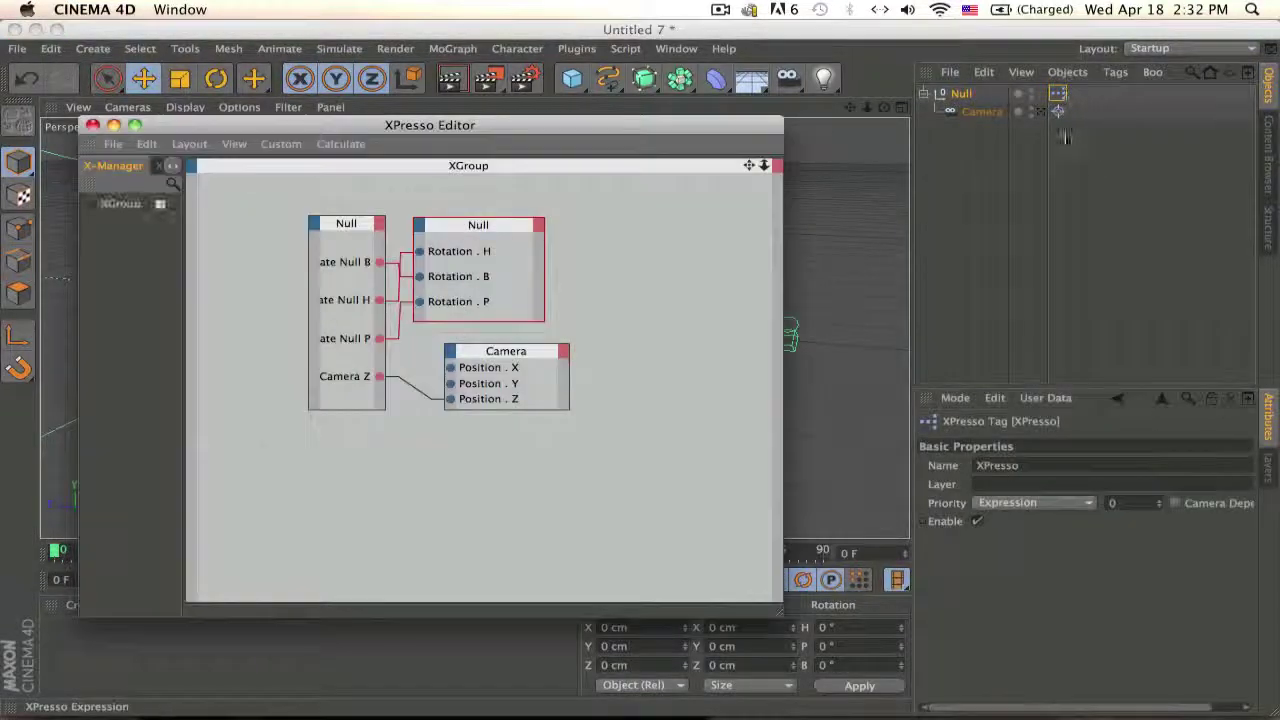
{"action": "left_click", "coordinate": [1031, 401]}
{"action": "left_click", "coordinate": [921, 129]}
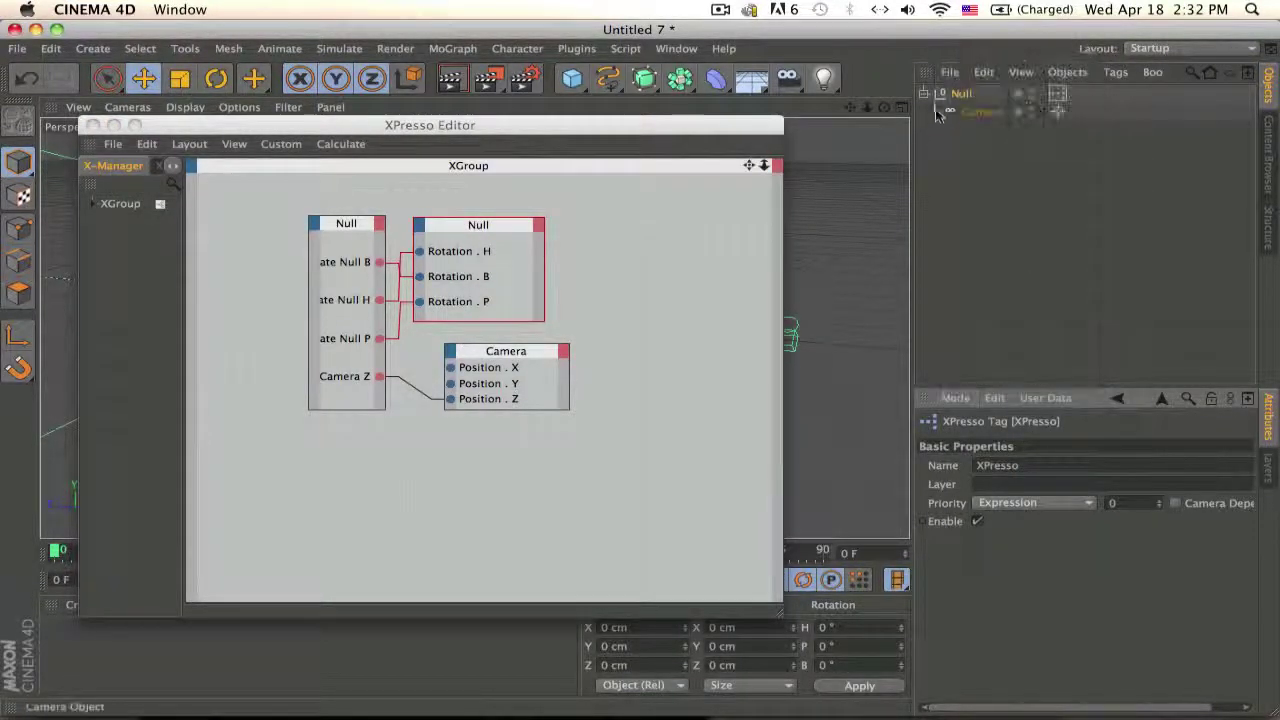
{"action": "left_click", "coordinate": [962, 94]}
{"action": "left_click", "coordinate": [1040, 397]}
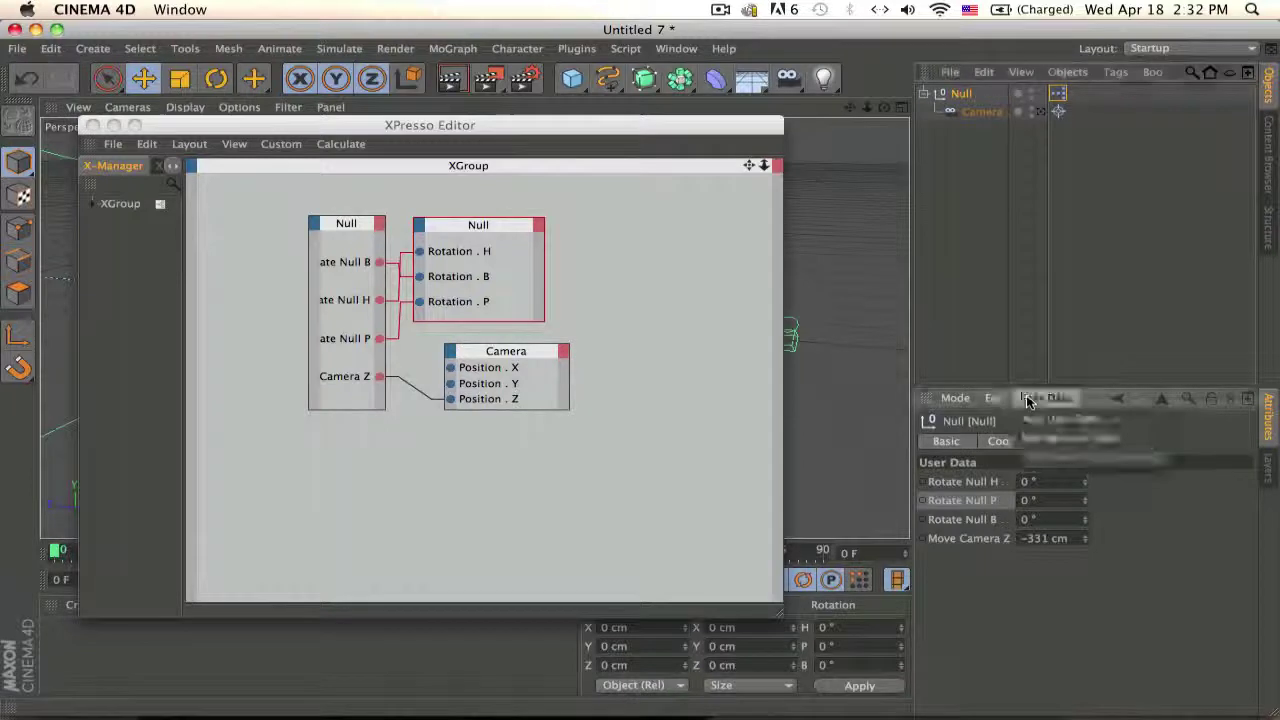
{"action": "left_click", "coordinate": [1045, 422]}
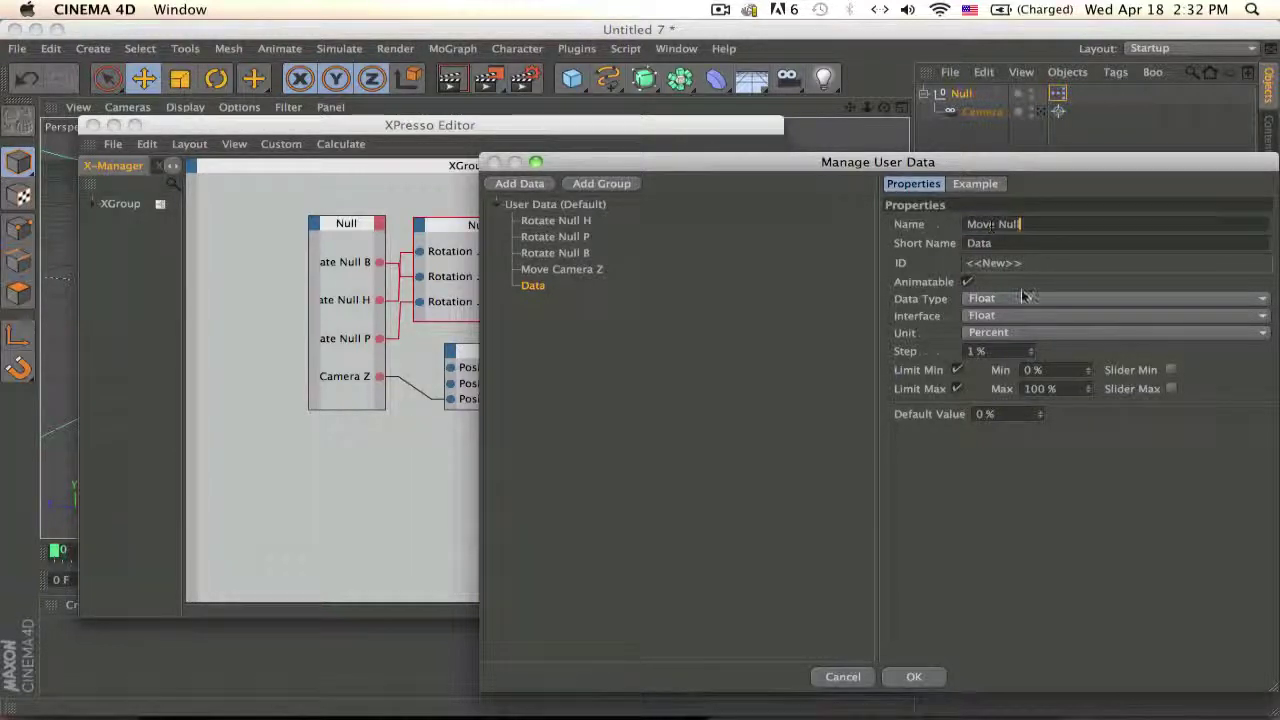
- Set the new entry's unit to Meter, disable its minimum and maximum limits, and rename it Move Null X
{"action": "left_click", "coordinate": [1020, 332]}
{"action": "left_click", "coordinate": [990, 408]}
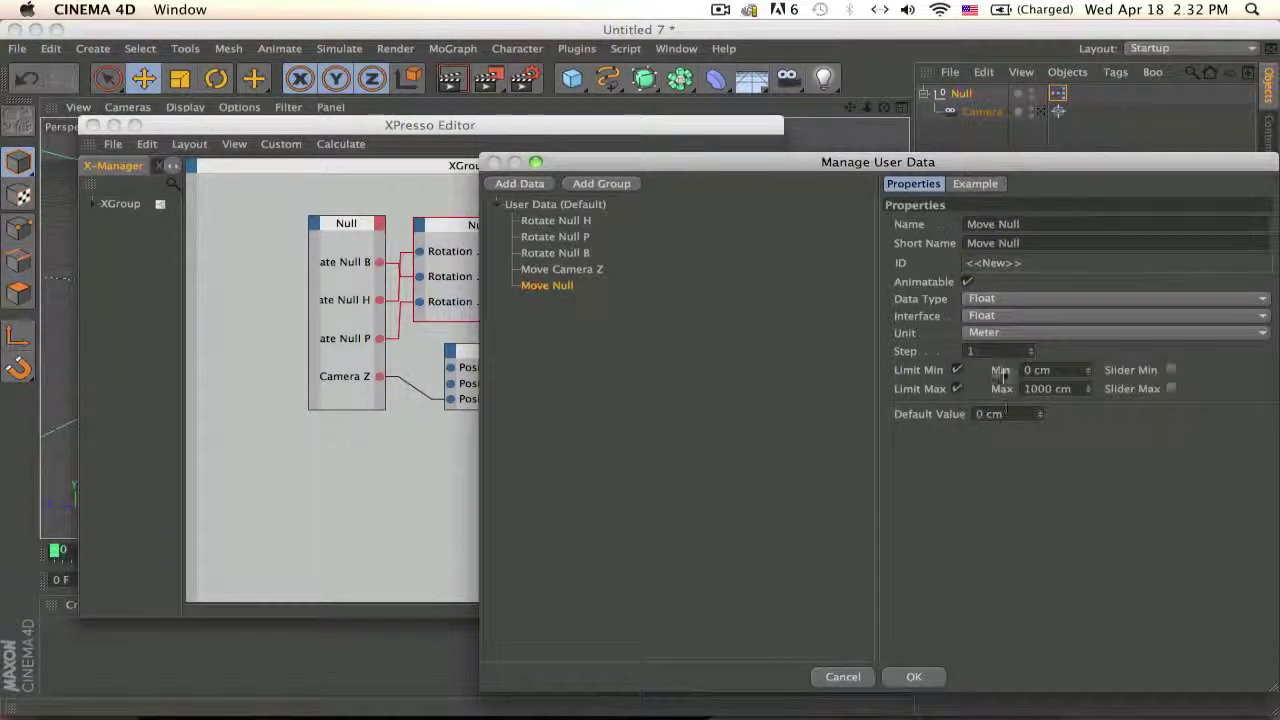
{"action": "left_click", "coordinate": [958, 371]}
{"action": "left_click", "coordinate": [958, 371]}
{"action": "left_click", "coordinate": [958, 371]}
{"action": "left_click", "coordinate": [958, 389]}
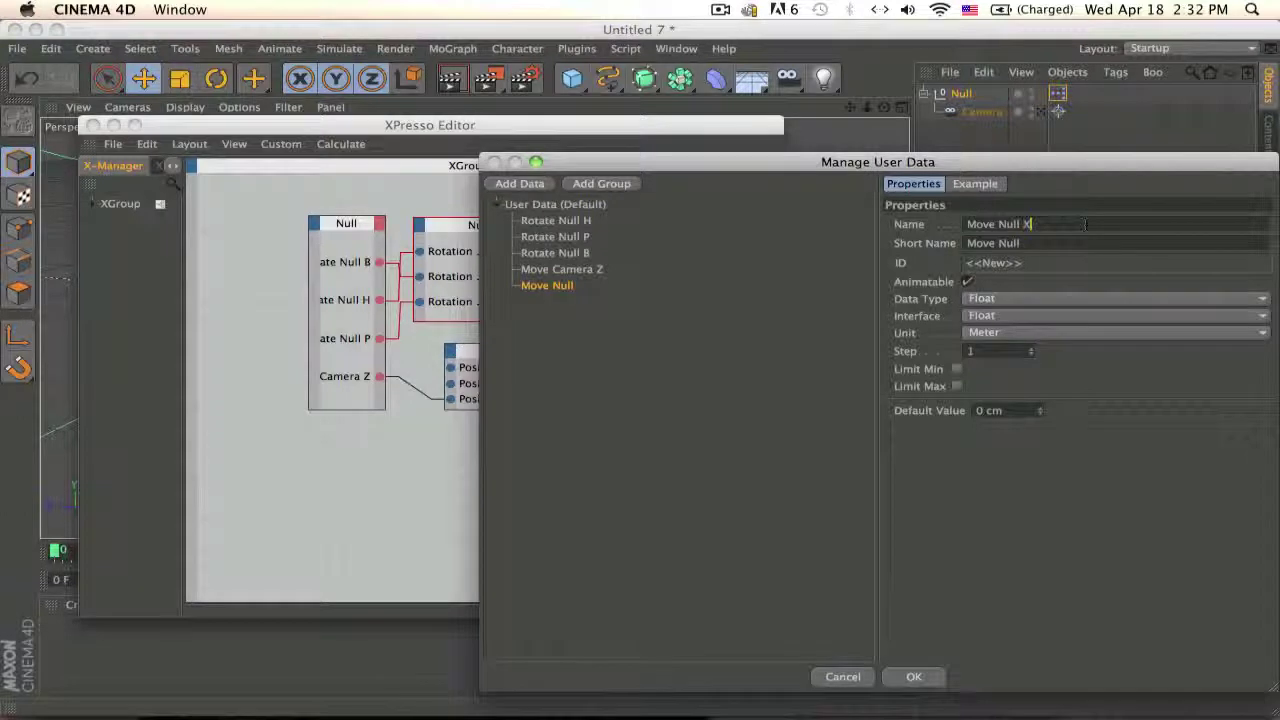
{"action": "key", "text": "Return"}
- Add the Move Null X user data as an output on the first Null node
{"action": "left_click", "coordinate": [378, 224]}
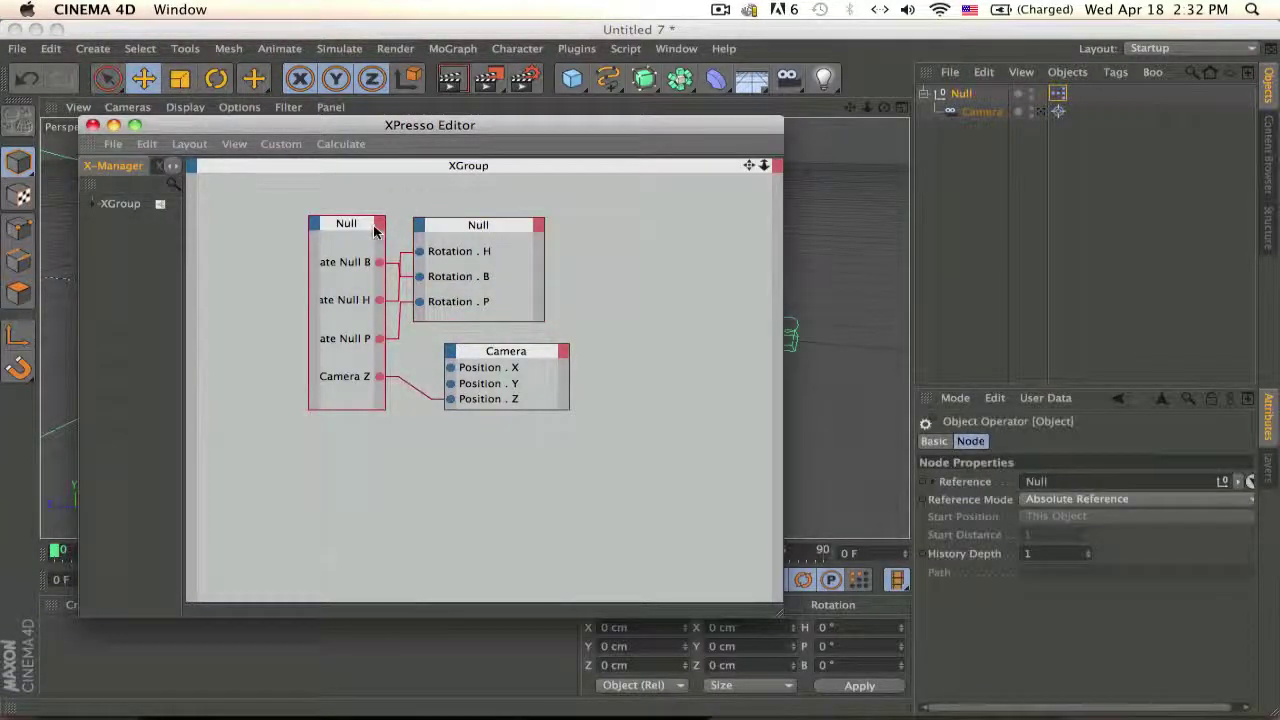
{"action": "mouse_move", "coordinate": [470, 503]}
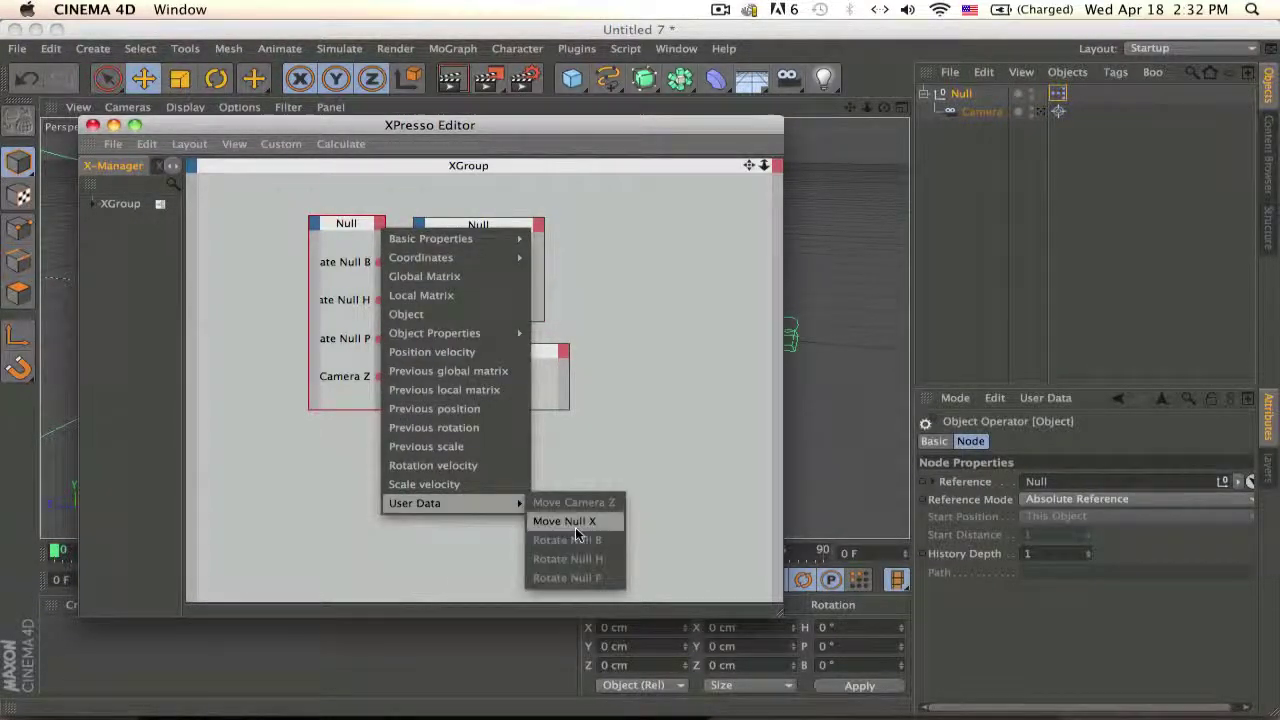
{"action": "left_click", "coordinate": [565, 521]}
- Try using the Move Null X user data as an input on the second Null node
{"action": "left_click", "coordinate": [451, 352]}
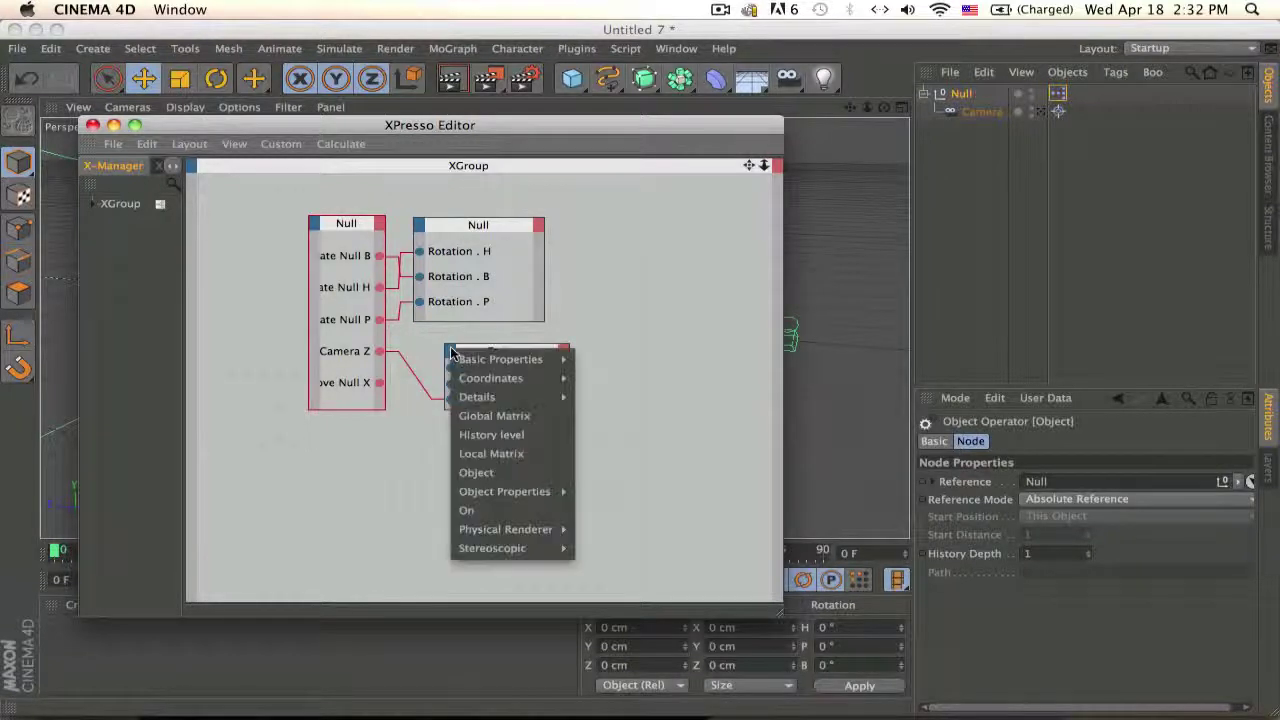
{"action": "left_click", "coordinate": [424, 231]}
{"action": "mouse_move", "coordinate": [508, 390]}
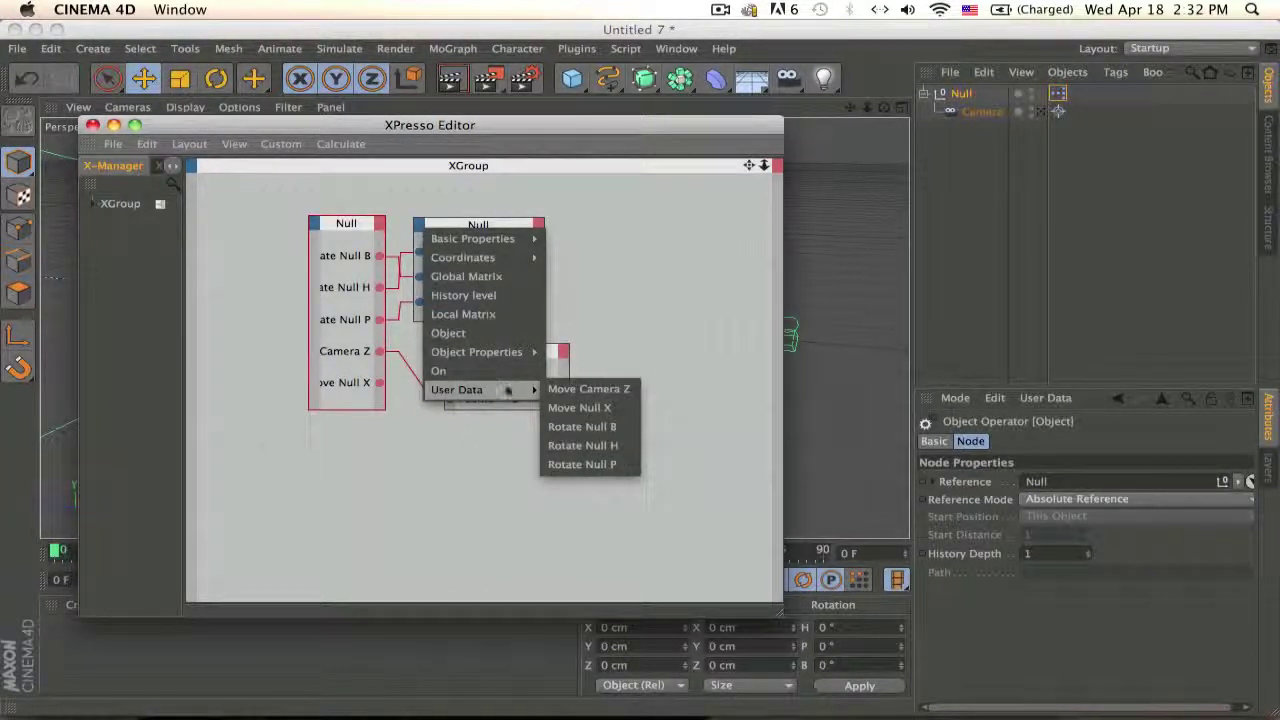
{"action": "left_click", "coordinate": [606, 427]}
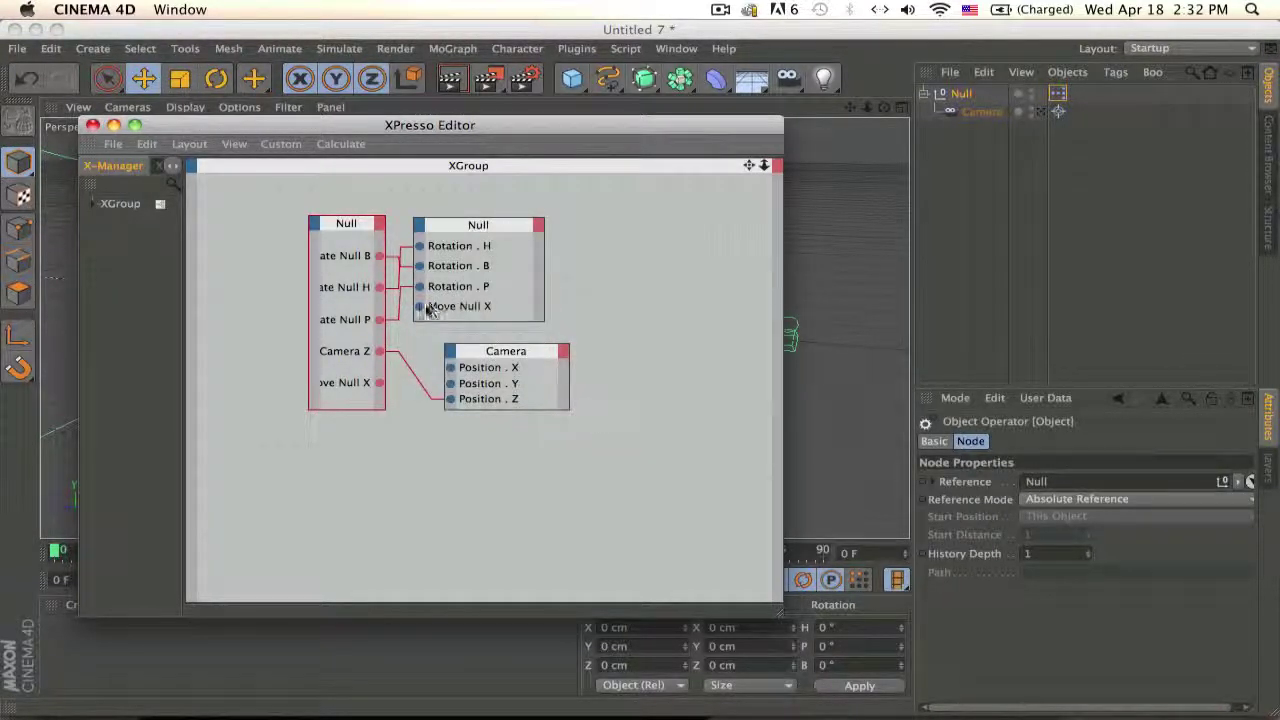
- Connect Move Null X to a new Position . X input on the second Null node and remove that node's spare Move Null X input
{"action": "left_click", "coordinate": [420, 229]}
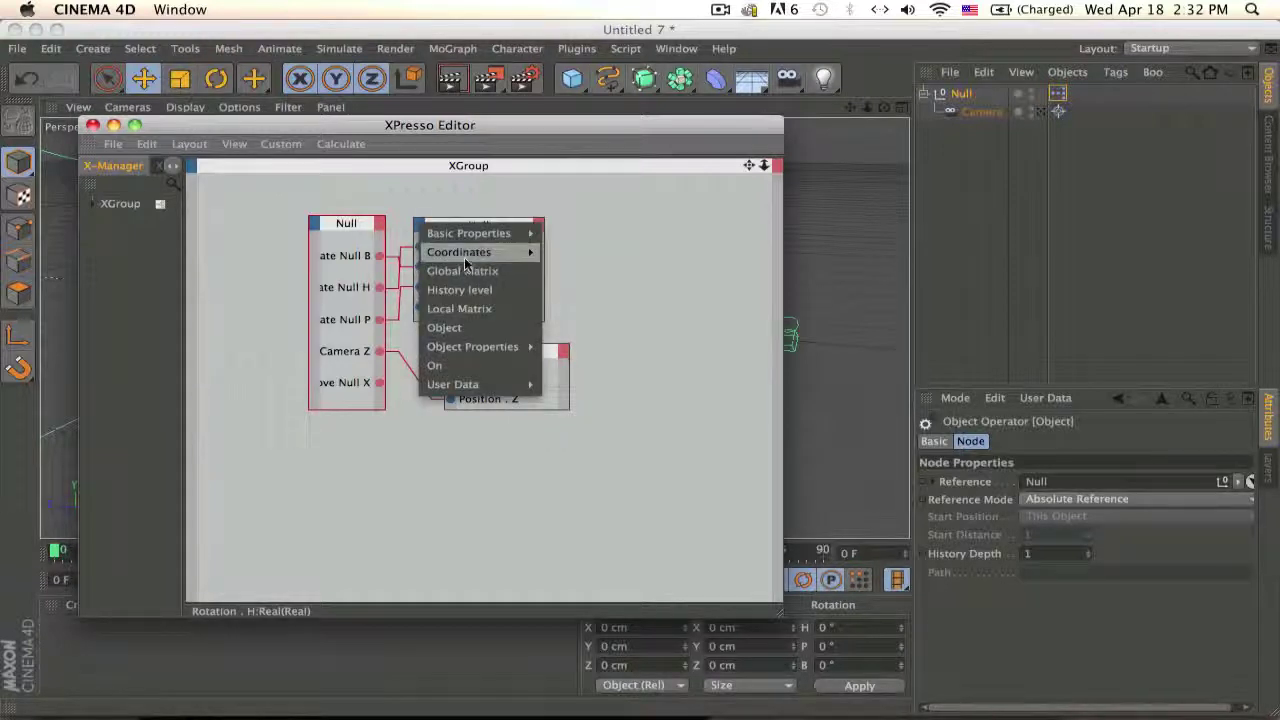
{"action": "mouse_move", "coordinate": [466, 256]}
{"action": "mouse_move", "coordinate": [656, 305]}
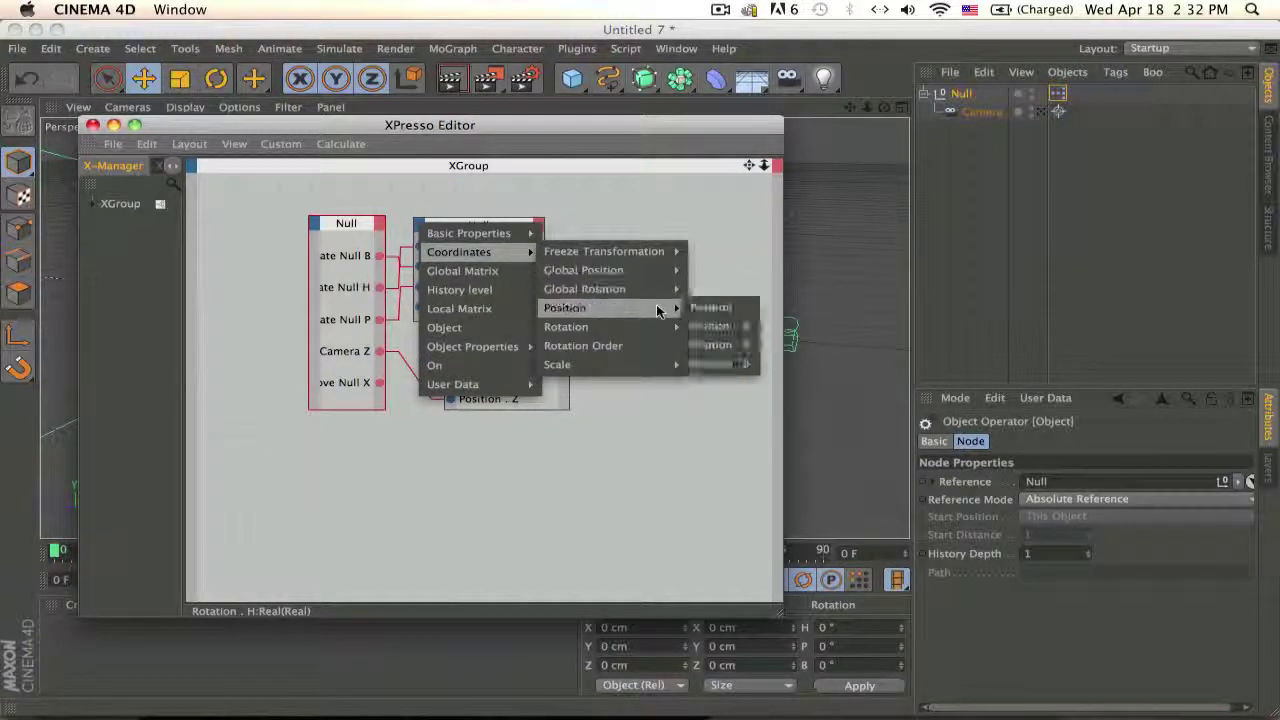
{"action": "left_click", "coordinate": [718, 326]}
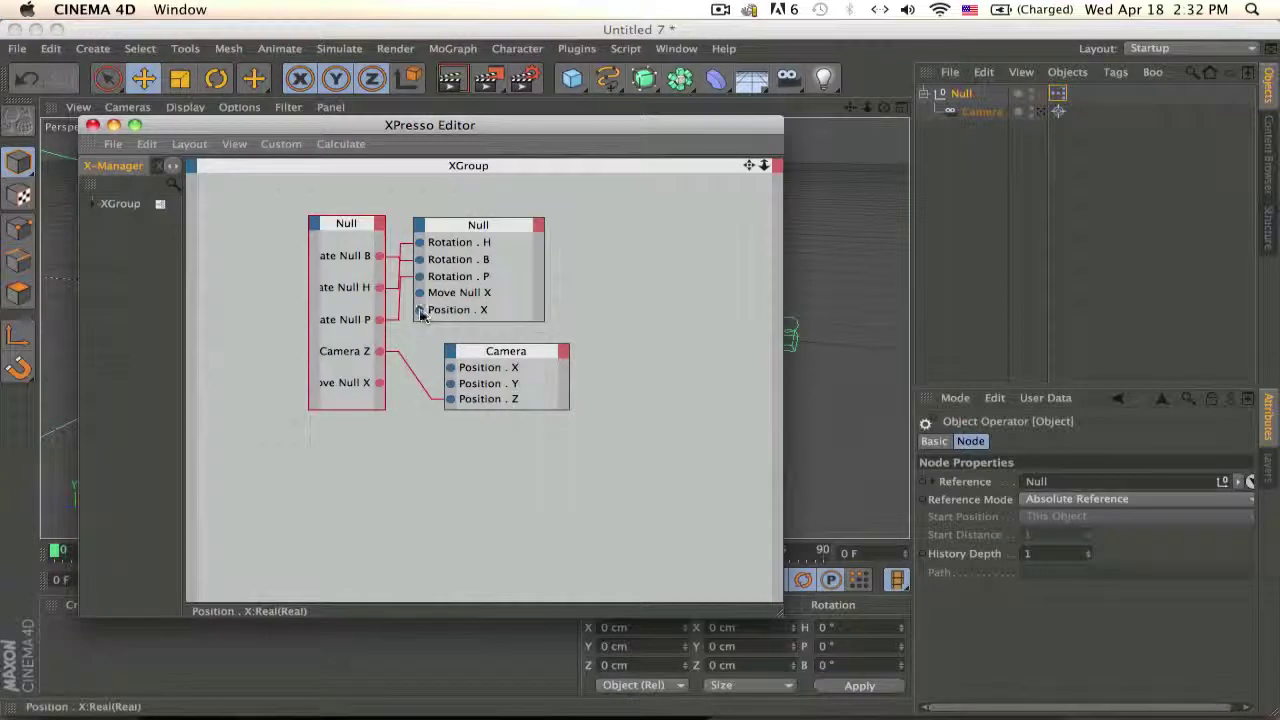
{"action": "left_click_drag", "start_coordinate": [383, 390], "coordinate": [381, 384]}
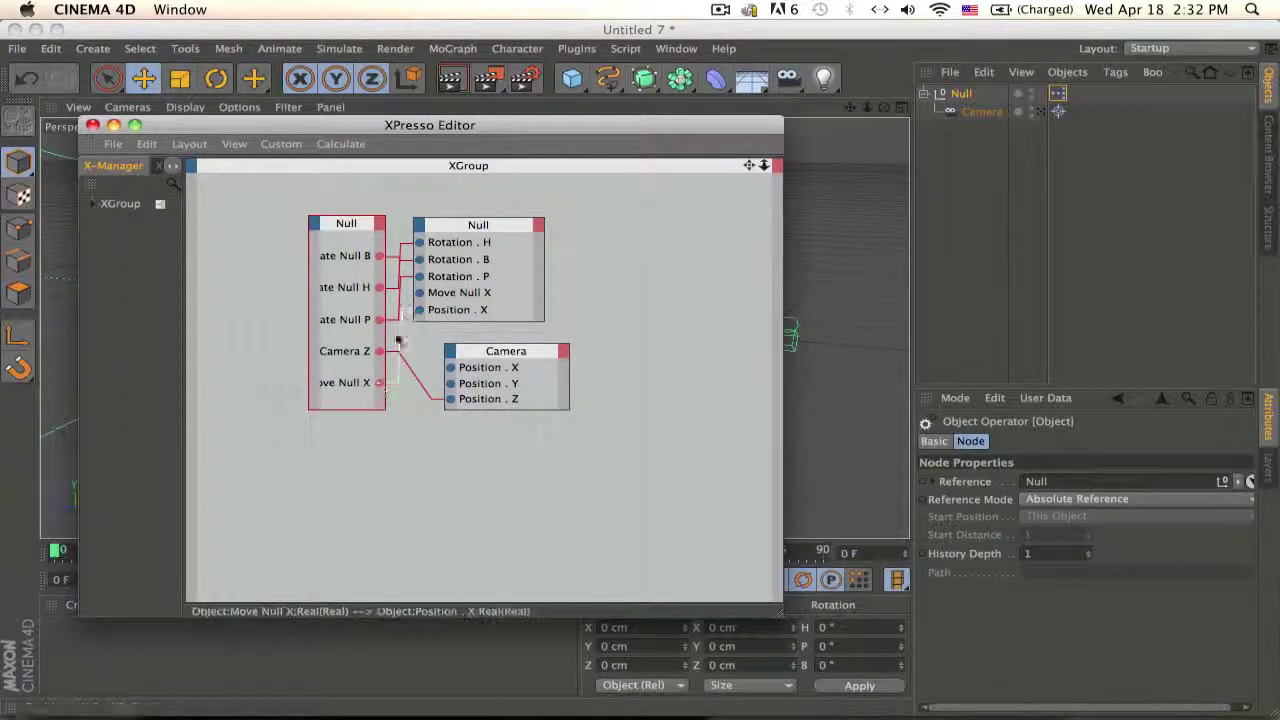
{"action": "double_click", "coordinate": [420, 293]}
{"action": "left_click", "coordinate": [92, 125]}
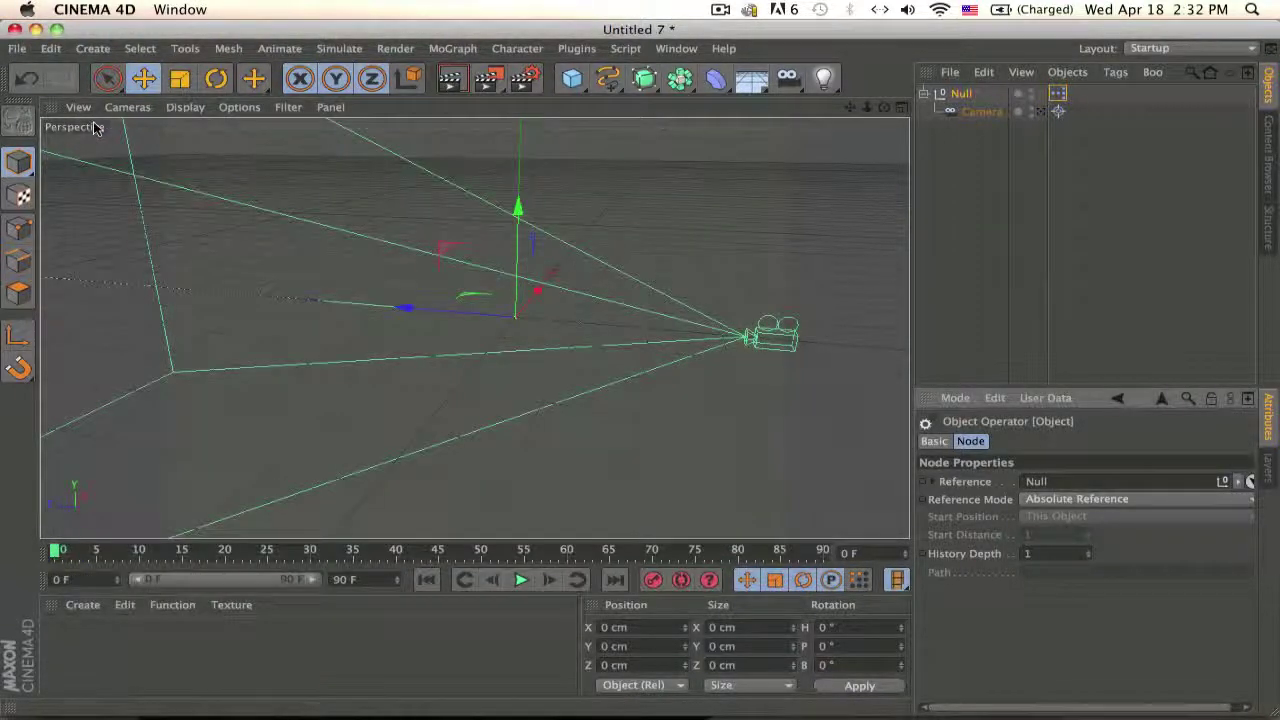
- Try shifting the rig with the null's Move Null X value, then undo the change
{"action": "left_click", "coordinate": [962, 93]}
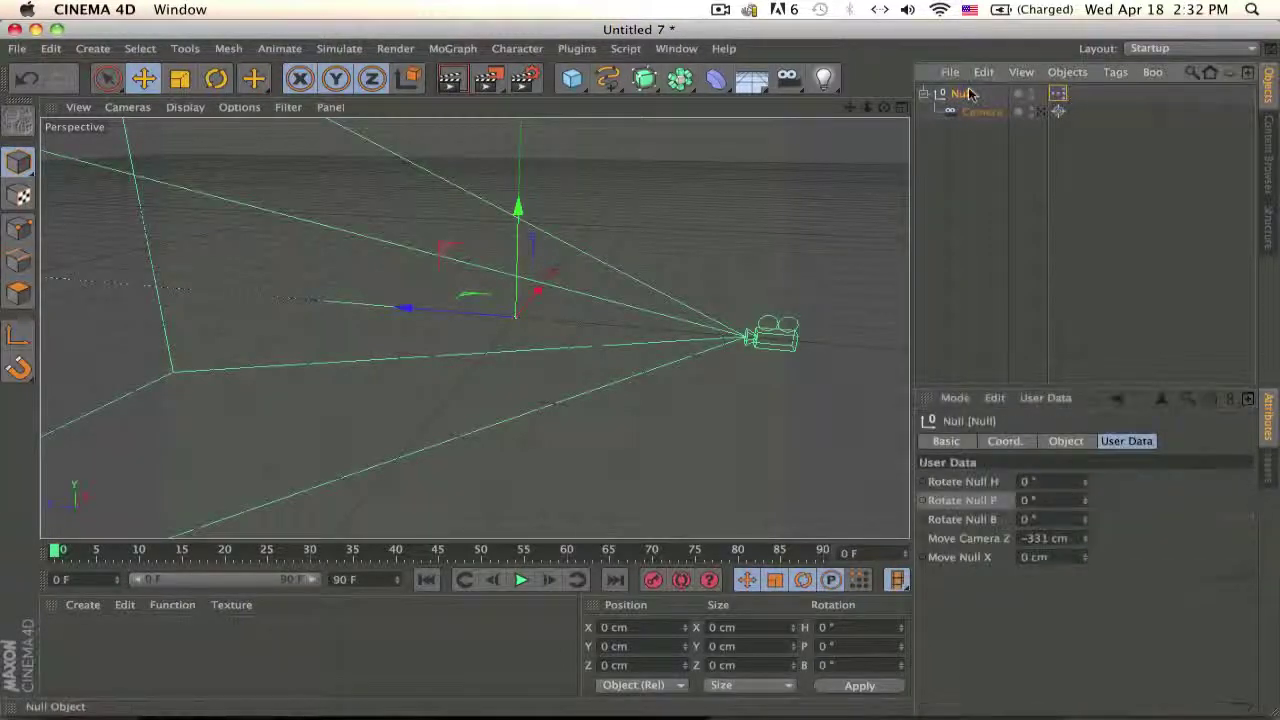
{"action": "left_click_drag", "start_coordinate": [597, 423], "coordinate": [580, 480], "text": "alt"}
{"action": "left_click_drag", "start_coordinate": [1086, 559], "coordinate": [1103, 533]}
{"action": "left_click_drag", "start_coordinate": [1083, 599], "coordinate": [1084, 564]}
{"action": "key", "text": "super+z"}
- Keyframe Move Null X at 0 cm on frame 0 and at about 732 cm on frame 20
{"action": "middle_click_drag", "start_coordinate": [737, 328], "coordinate": [565, 316], "text": "alt"}
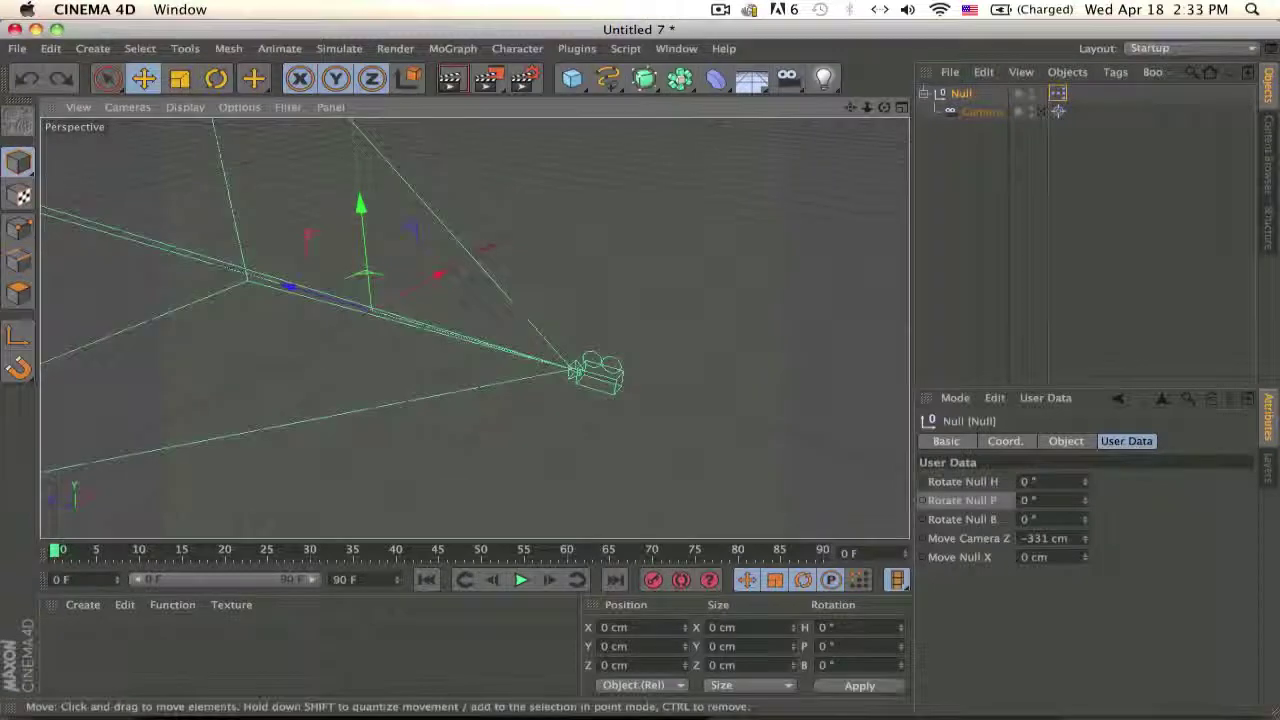
{"action": "left_click_drag", "start_coordinate": [711, 487], "coordinate": [771, 480], "text": "alt"}
{"action": "left_click_drag", "start_coordinate": [710, 270], "coordinate": [634, 286], "text": "alt"}
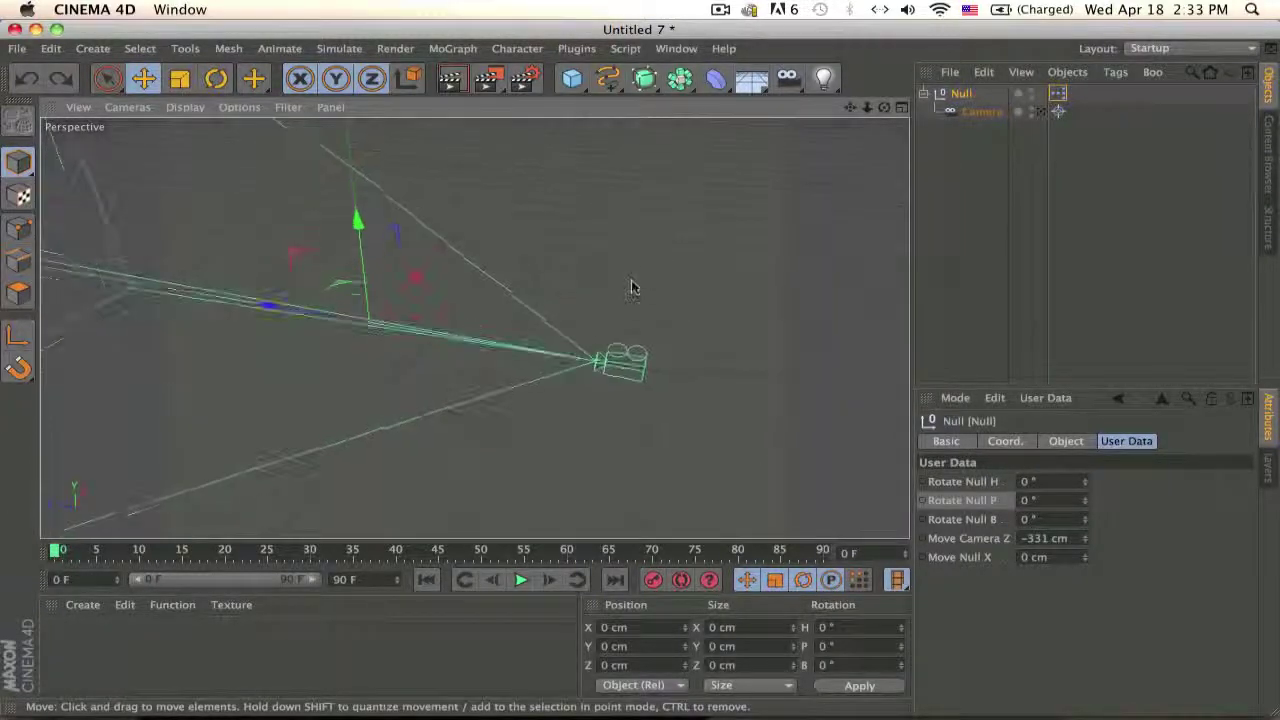
{"action": "middle_click_drag", "start_coordinate": [634, 286], "coordinate": [559, 368], "text": "alt"}
{"action": "left_click_drag", "start_coordinate": [557, 367], "coordinate": [656, 502], "text": "alt"}
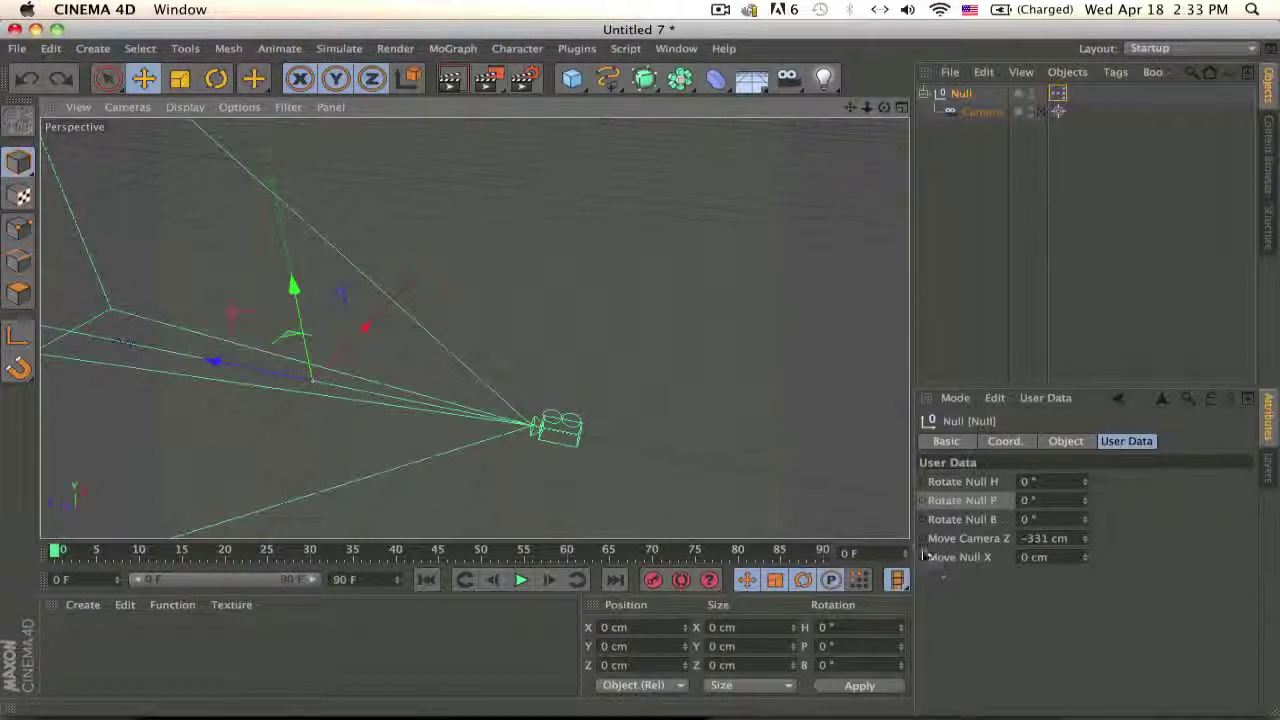
{"action": "left_click", "coordinate": [930, 557]}
{"action": "left_click_drag", "start_coordinate": [200, 562], "coordinate": [226, 556]}
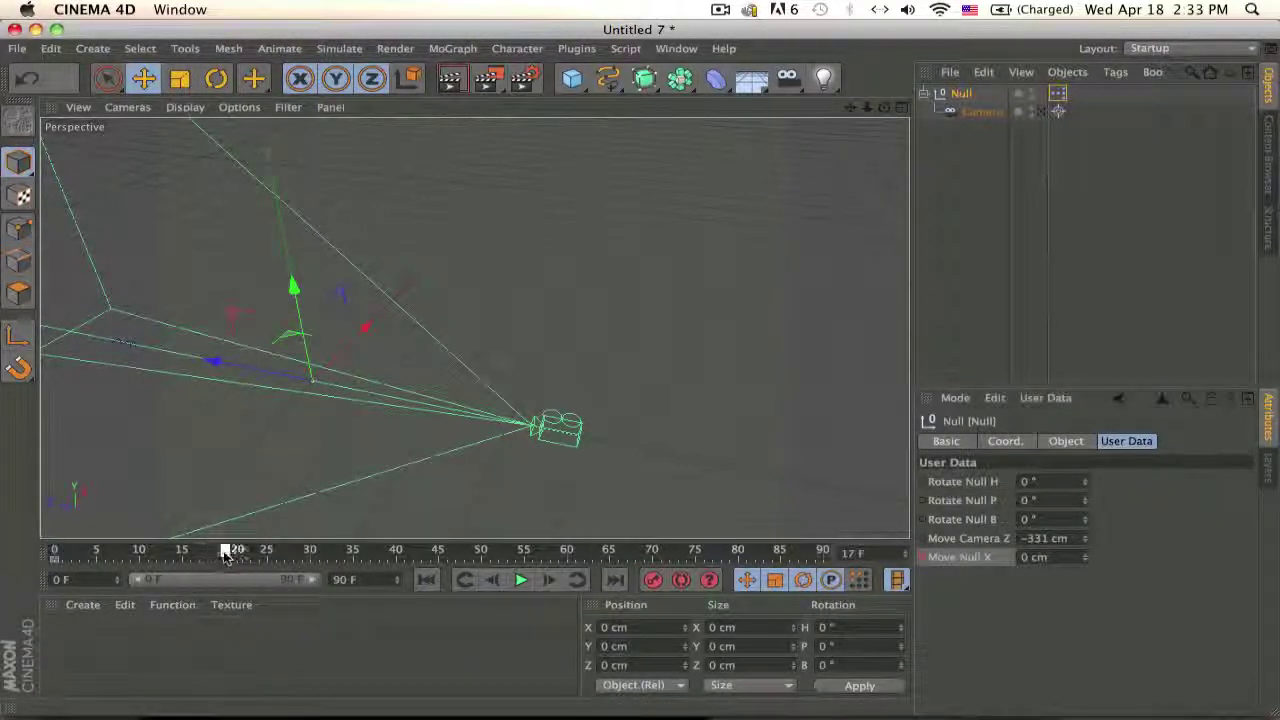
{"action": "left_click_drag", "start_coordinate": [1084, 560], "coordinate": [1015, 586]}
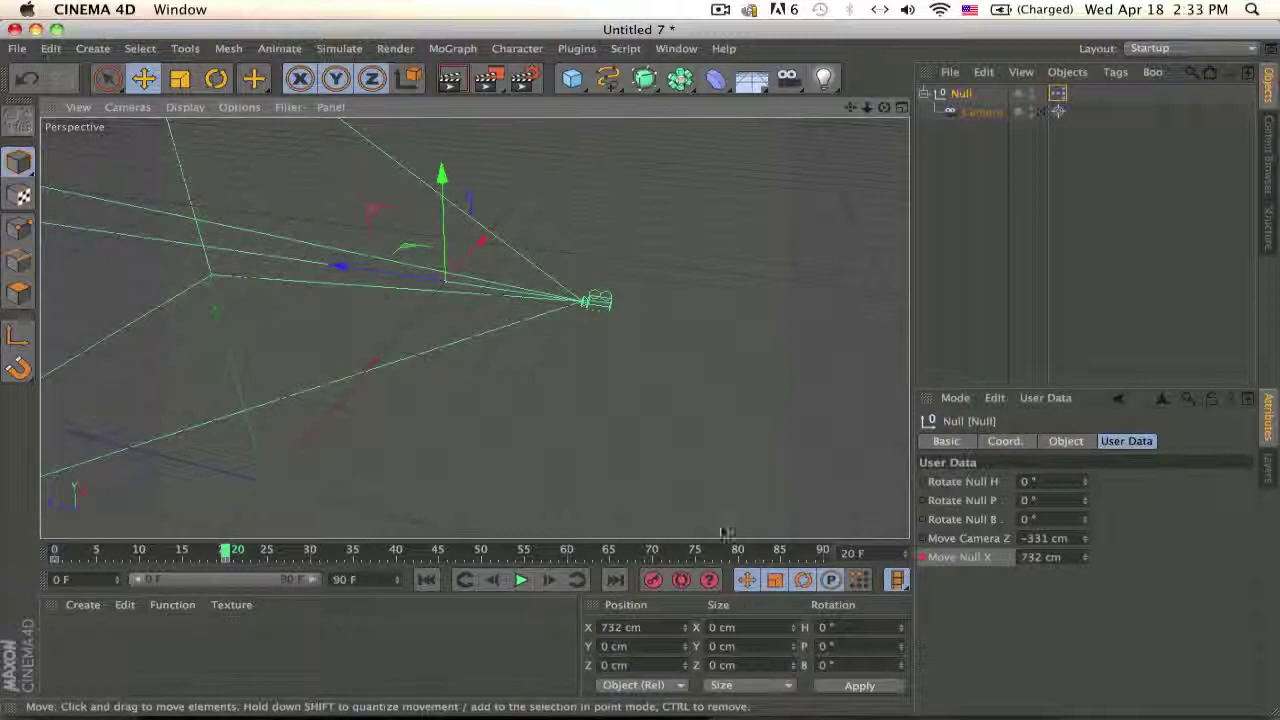
- Play the Move Null X animation from the start, then stop playback
{"action": "left_click_drag", "start_coordinate": [186, 551], "coordinate": [22, 557]}
{"action": "left_click", "coordinate": [517, 580]}
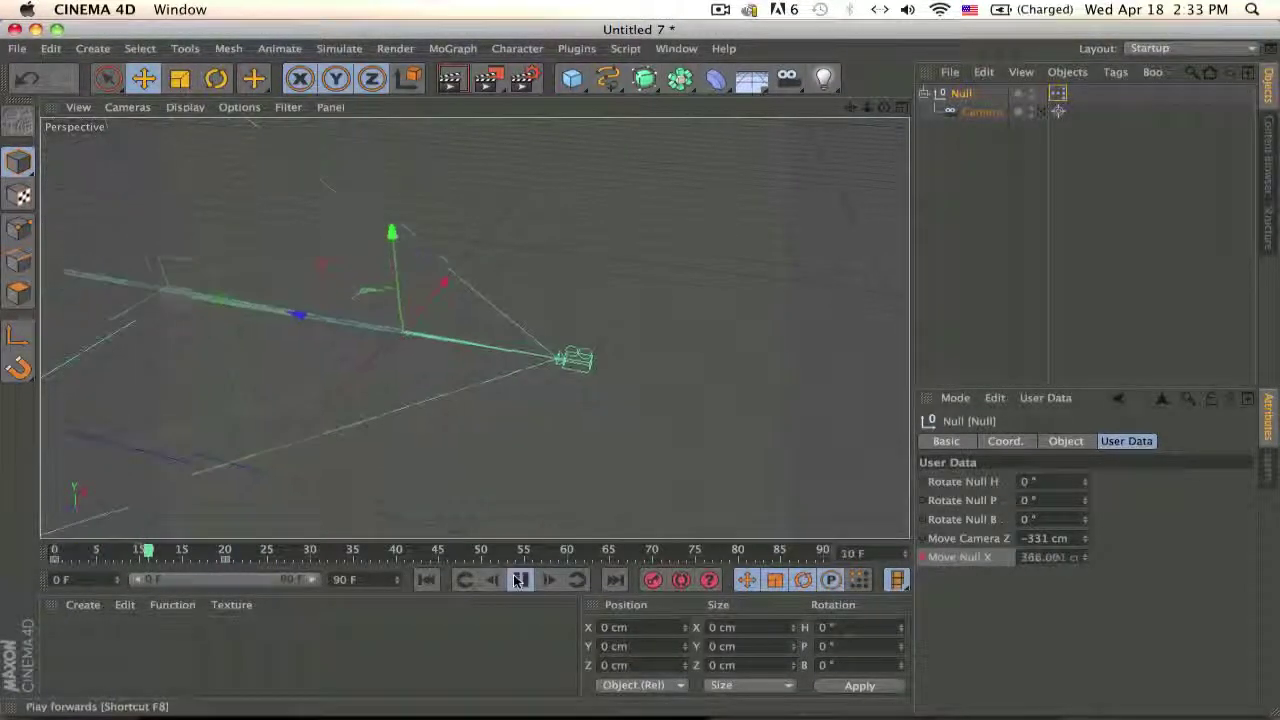
{"action": "left_click", "coordinate": [521, 580]}
- Move the second Move Null X key to about frame 81 and replay the animation from frame 0
{"action": "left_click_drag", "start_coordinate": [344, 552], "coordinate": [55, 556]}
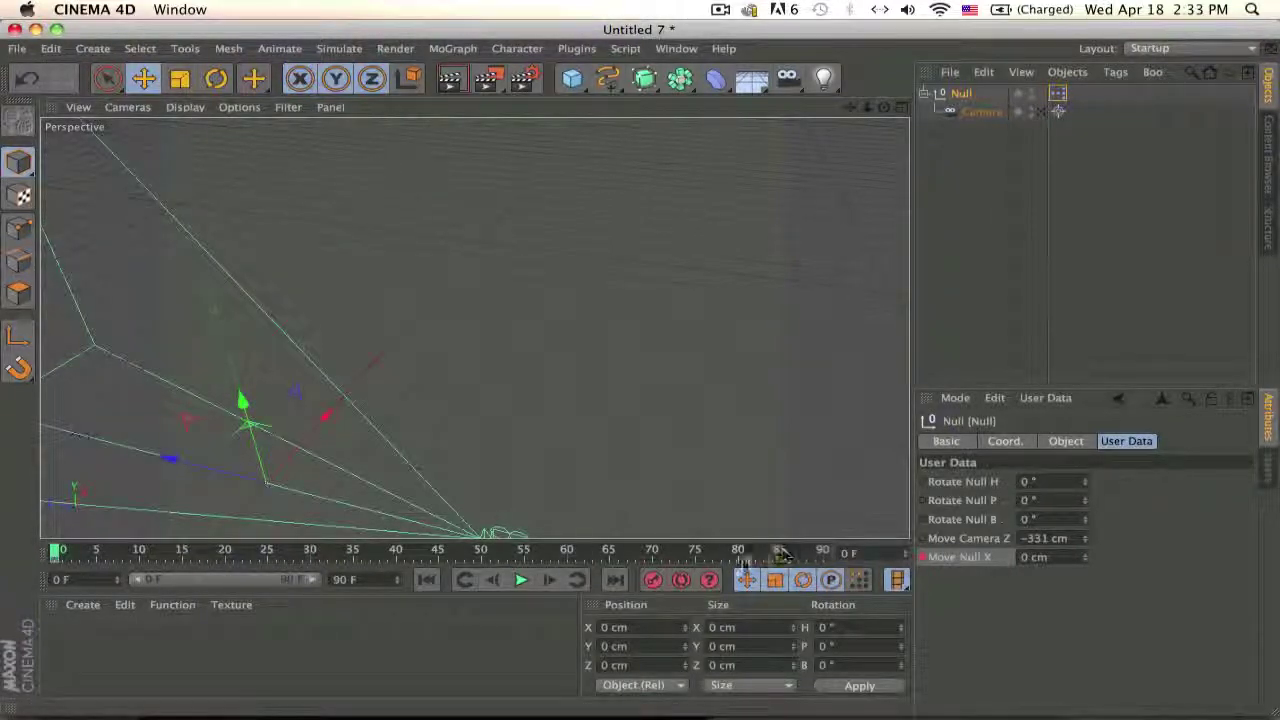
{"action": "left_click_drag", "start_coordinate": [701, 555], "coordinate": [3, 668]}
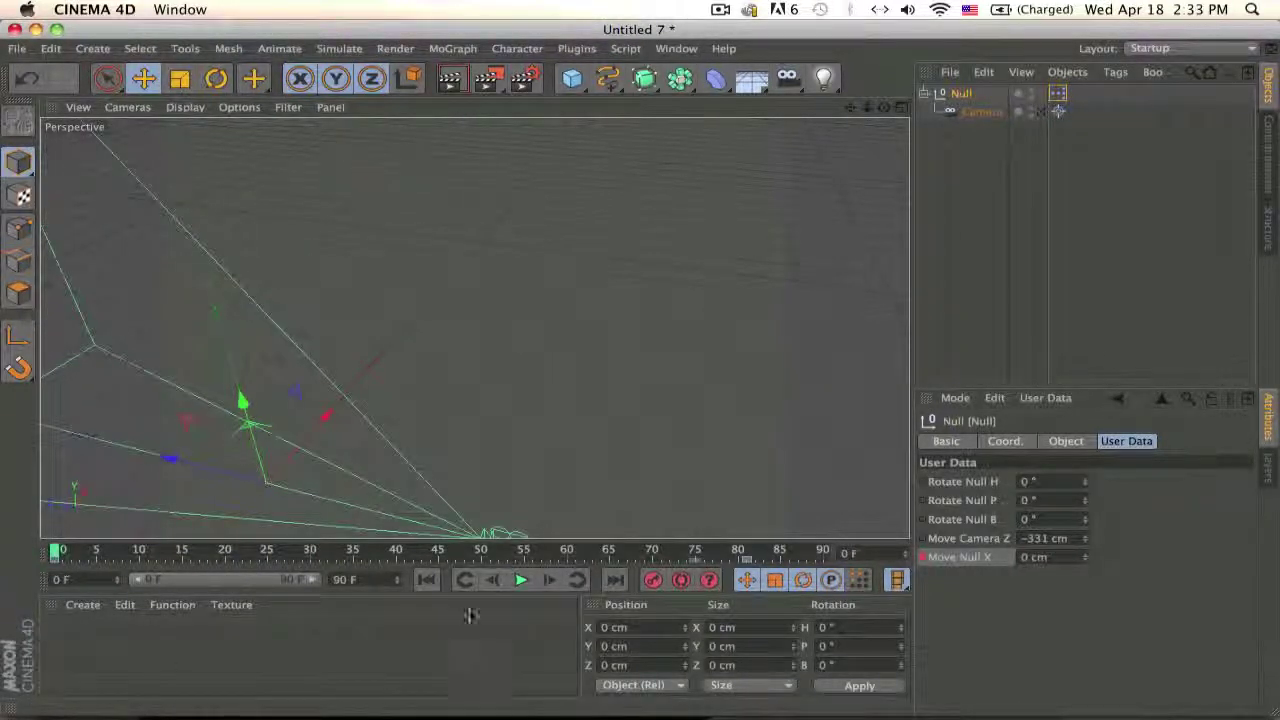
{"action": "left_click", "coordinate": [535, 582]}
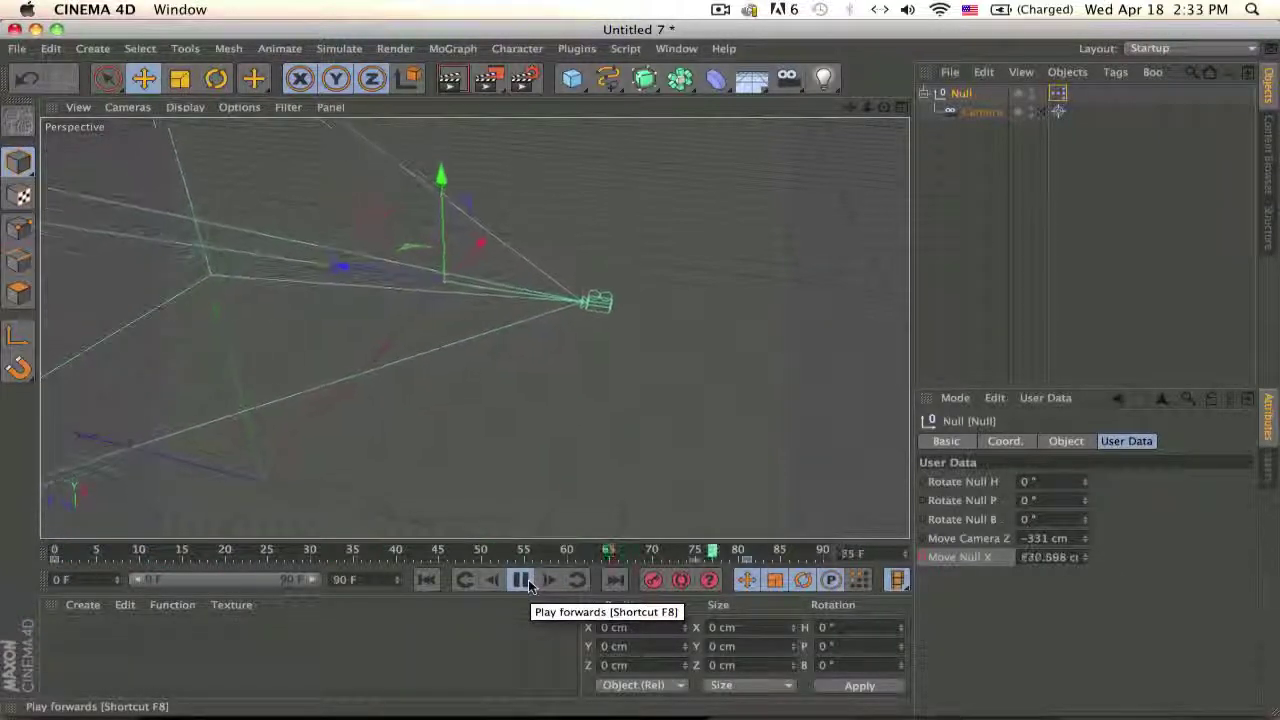
{"action": "left_click", "coordinate": [528, 582]}
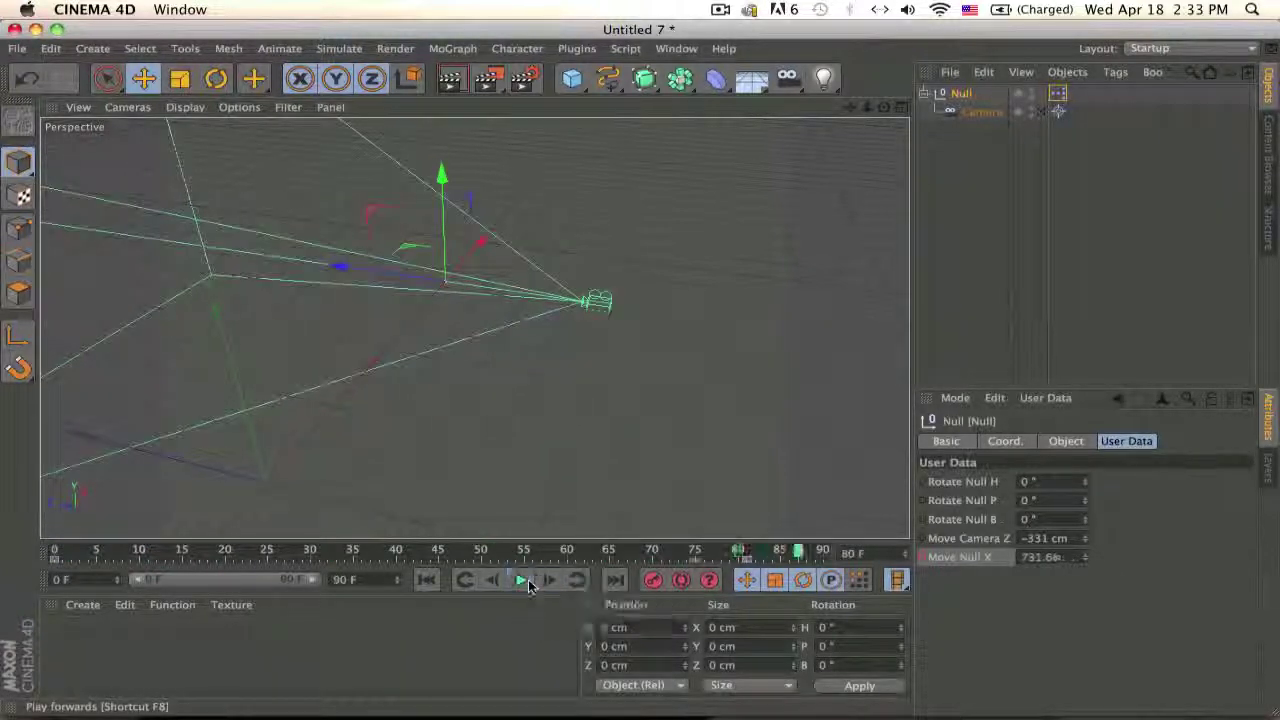
- Set the interpolation of both Move Null X keys to Linear and replay the animation from frame 0
{"action": "left_click", "coordinate": [747, 560]}
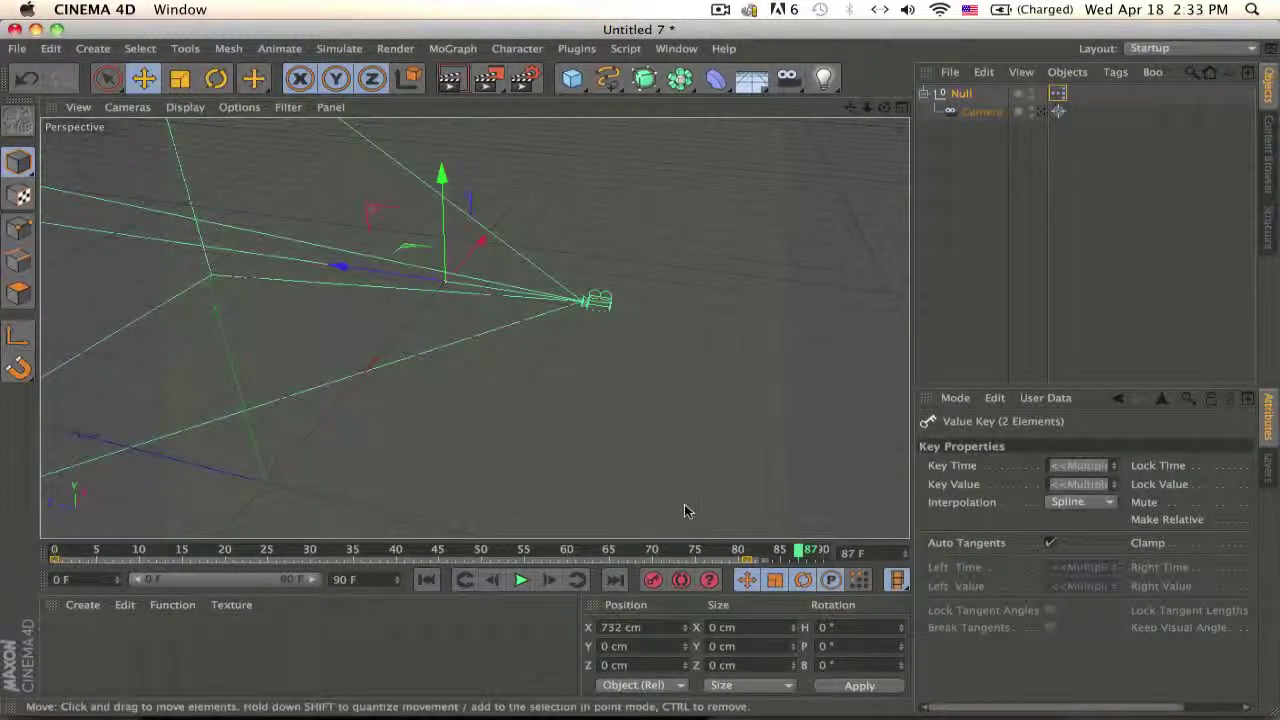
{"action": "left_click", "coordinate": [1090, 502]}
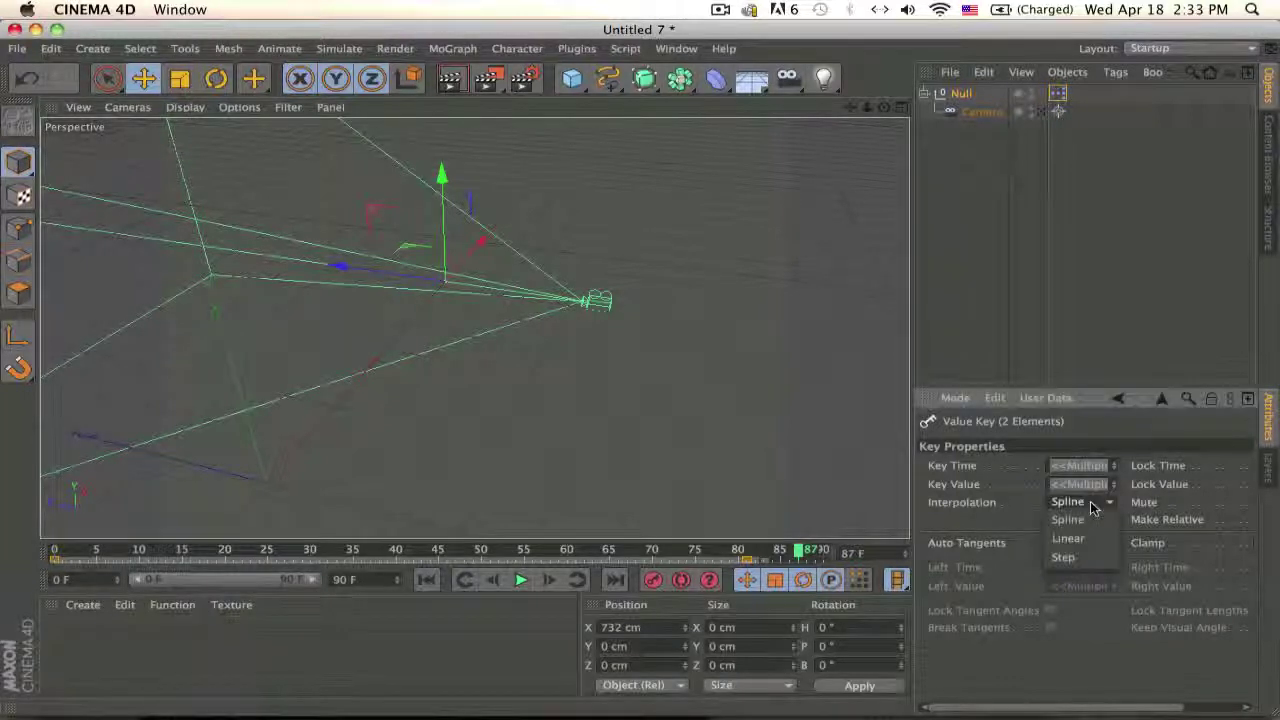
{"action": "left_click", "coordinate": [1092, 535]}
{"action": "left_click_drag", "start_coordinate": [660, 551], "coordinate": [45, 553]}
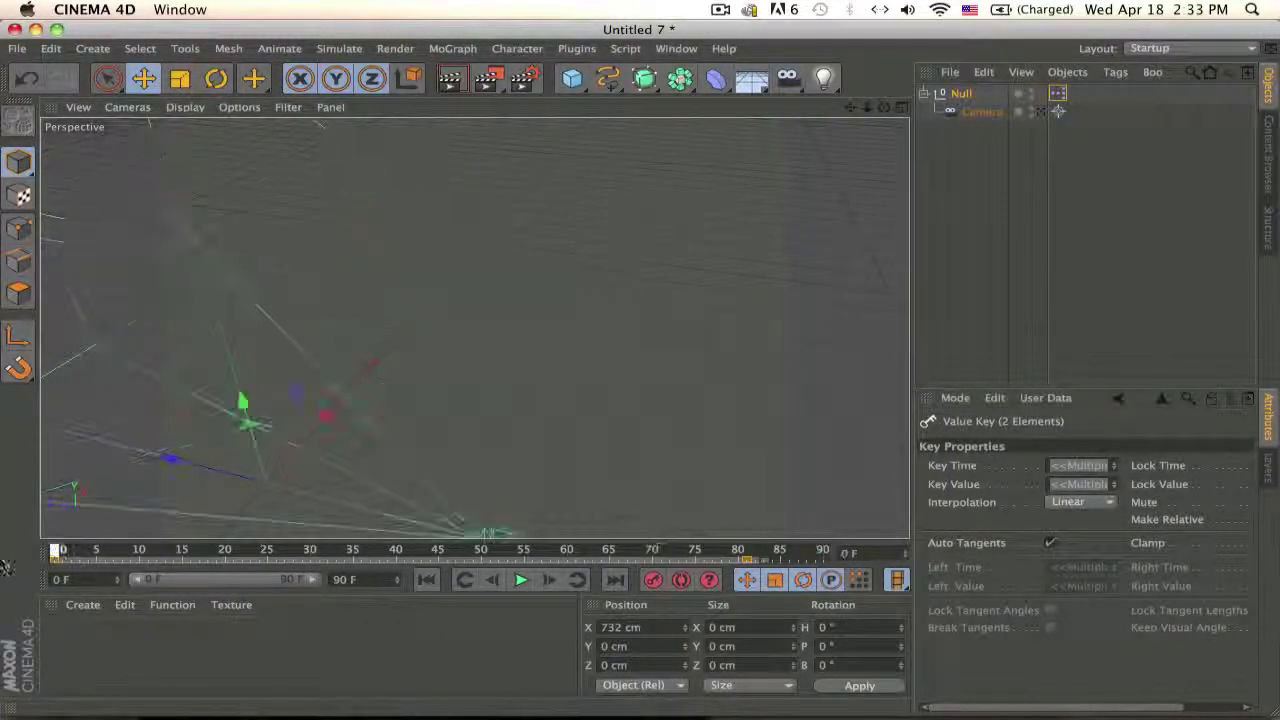
{"action": "left_click", "coordinate": [516, 589]}
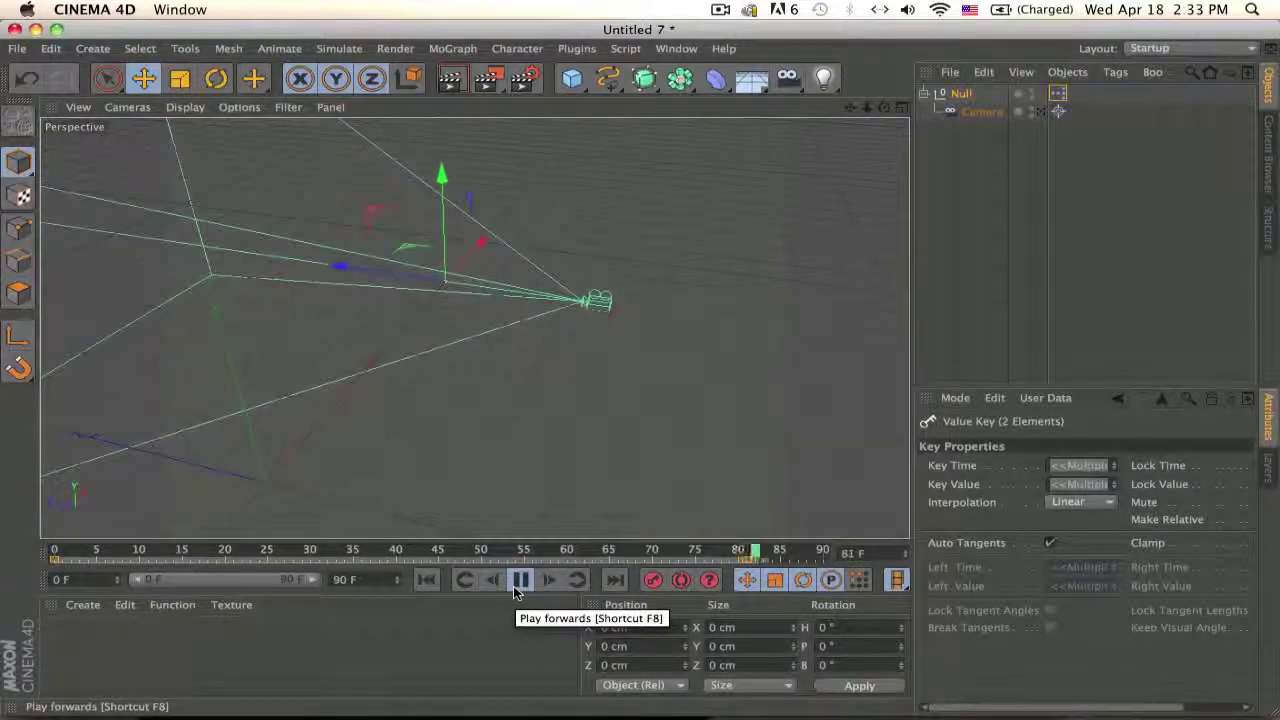
{"action": "left_click", "coordinate": [518, 589]}
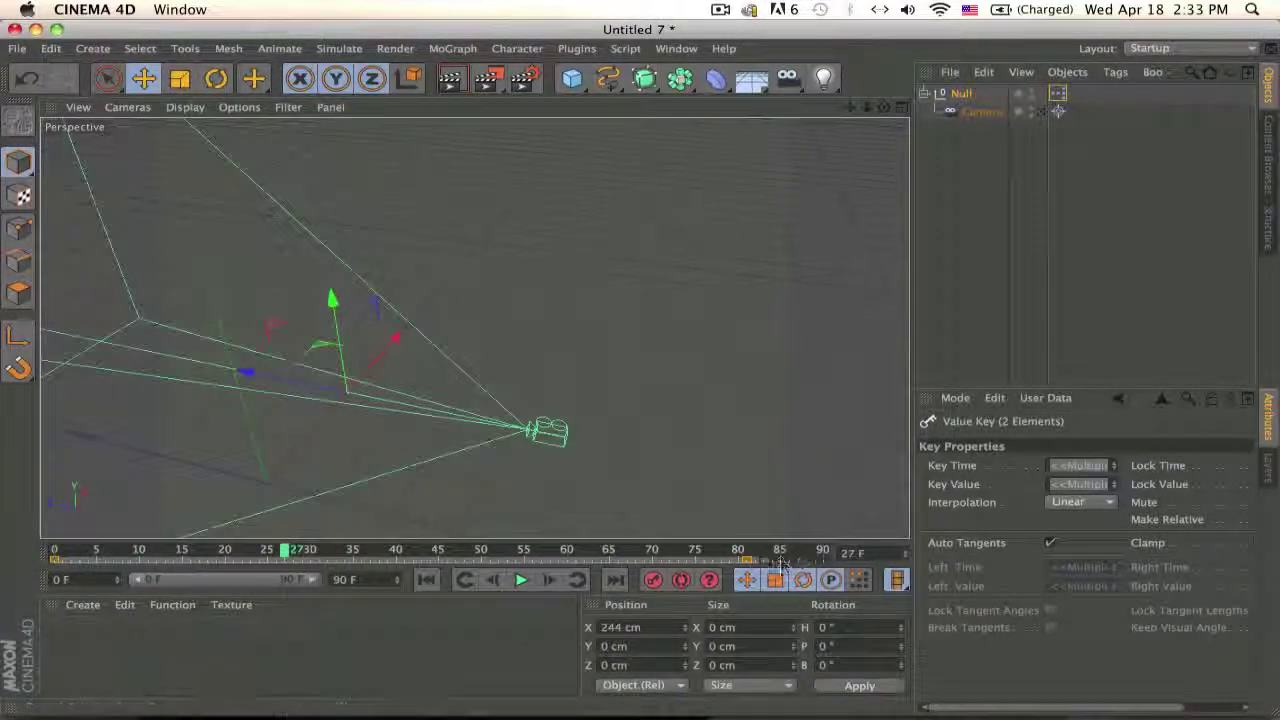
- Examine the null and camera rig in the perspective view from several angles
{"action": "left_click_drag", "start_coordinate": [742, 270], "coordinate": [687, 328], "text": "alt"}
{"action": "left_click_drag", "start_coordinate": [552, 344], "coordinate": [643, 337], "text": "alt"}
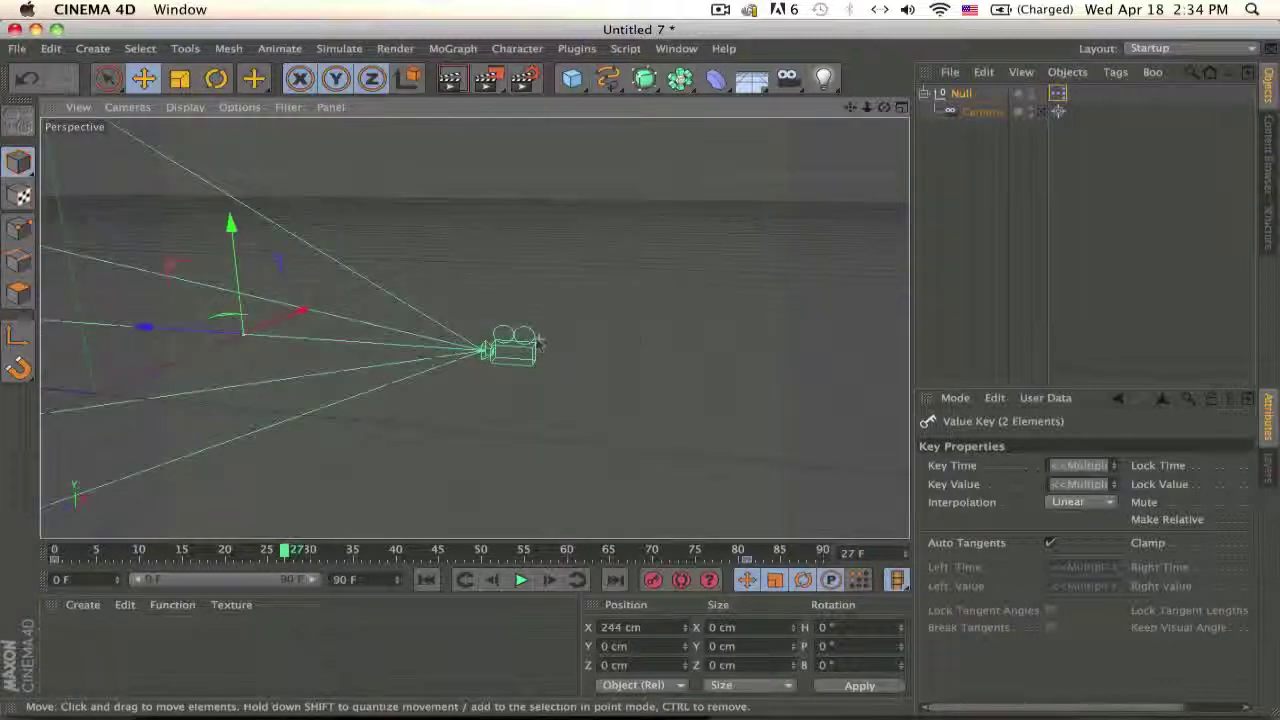
{"action": "left_click_drag", "start_coordinate": [538, 343], "coordinate": [390, 274], "text": "alt"}
{"action": "left_click_drag", "start_coordinate": [518, 364], "coordinate": [616, 489], "text": "alt"}
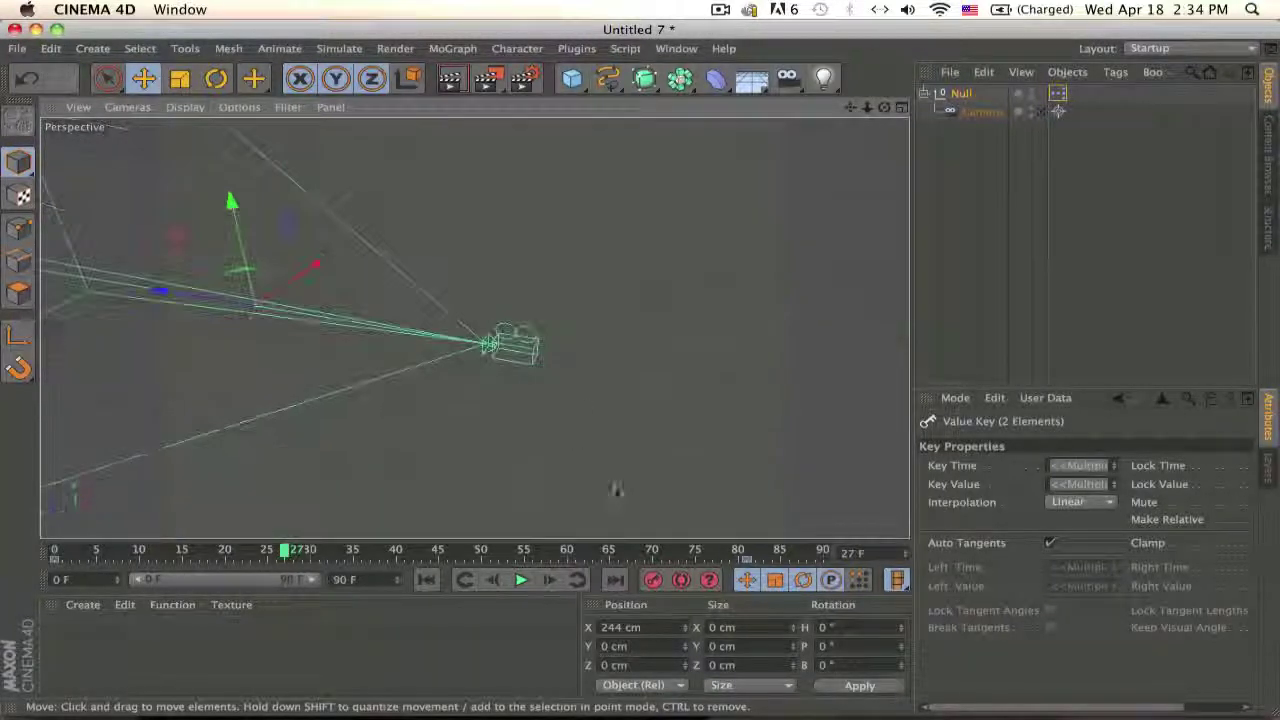
{"action": "left_click_drag", "start_coordinate": [521, 360], "coordinate": [302, 296], "text": "alt"}
{"action": "left_click_drag", "start_coordinate": [383, 363], "coordinate": [571, 440], "text": "alt"}
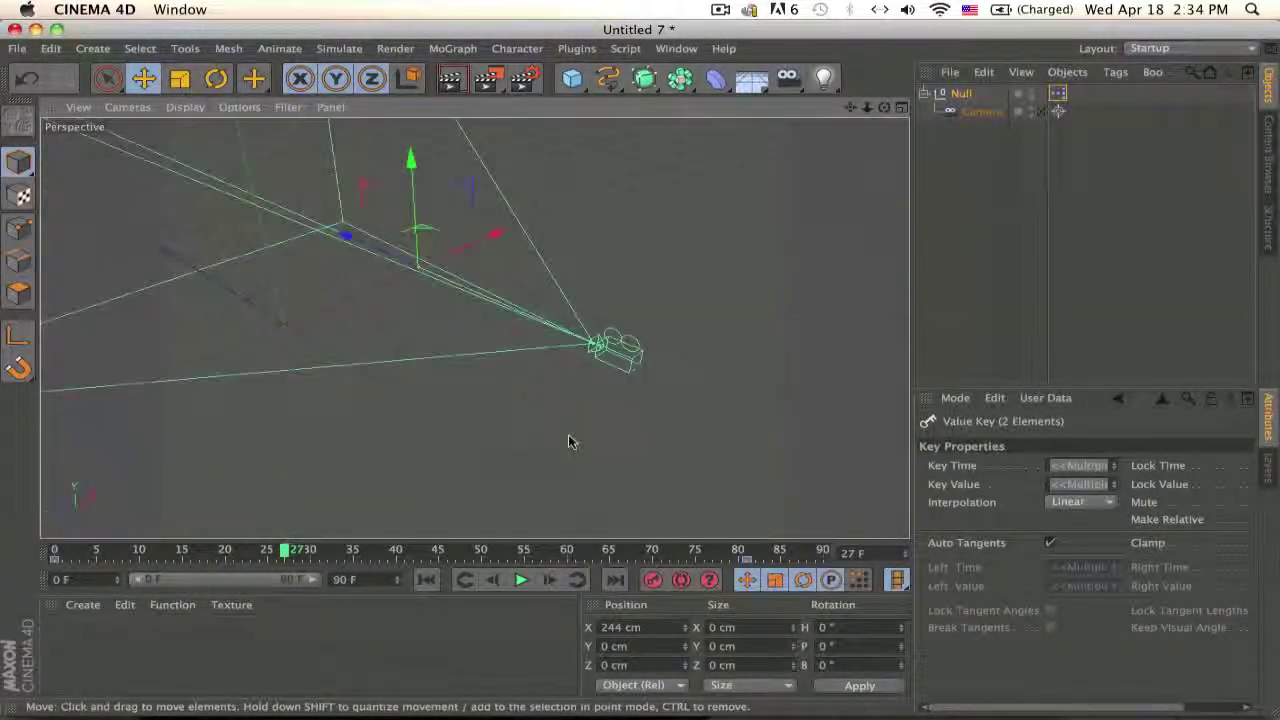
{"action": "left_click_drag", "start_coordinate": [426, 281], "coordinate": [411, 308]}
{"action": "key", "text": "super+z"}
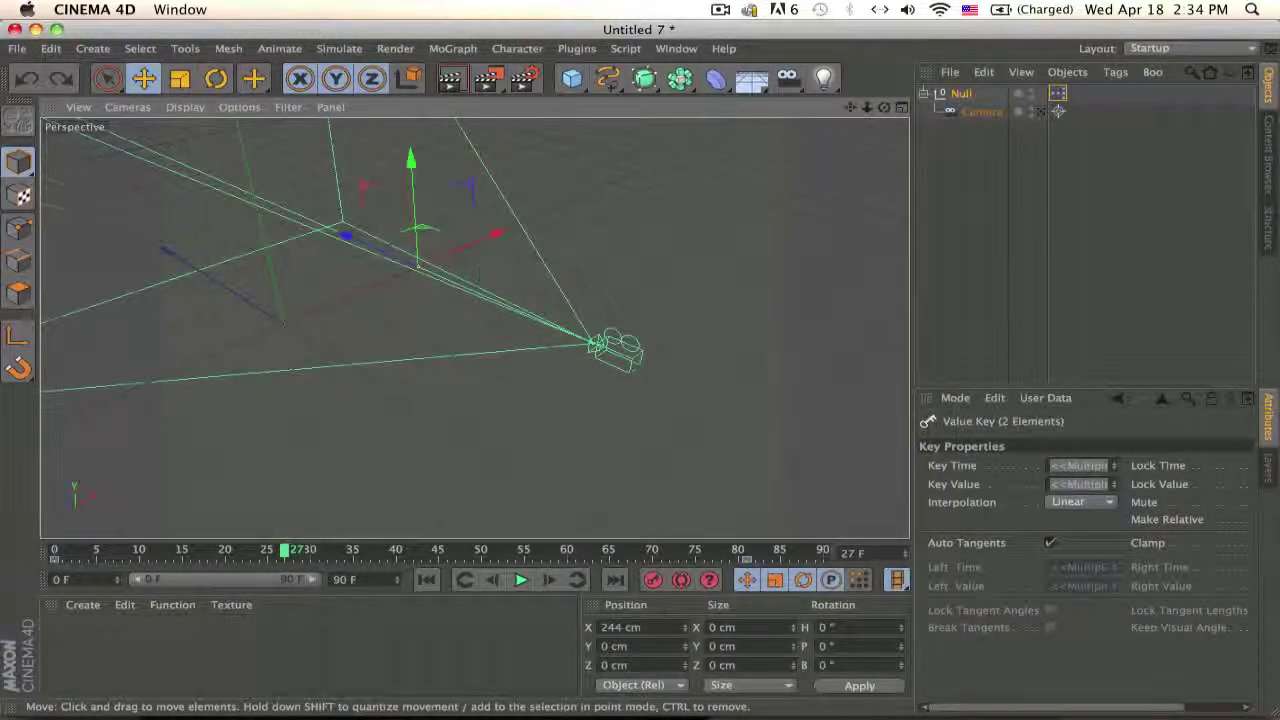
{"action": "left_click_drag", "start_coordinate": [478, 272], "coordinate": [666, 271], "text": "alt"}
{"action": "left_click_drag", "start_coordinate": [551, 329], "coordinate": [498, 432], "text": "alt"}
{"action": "left_click_drag", "start_coordinate": [540, 368], "coordinate": [441, 275], "text": "alt"}
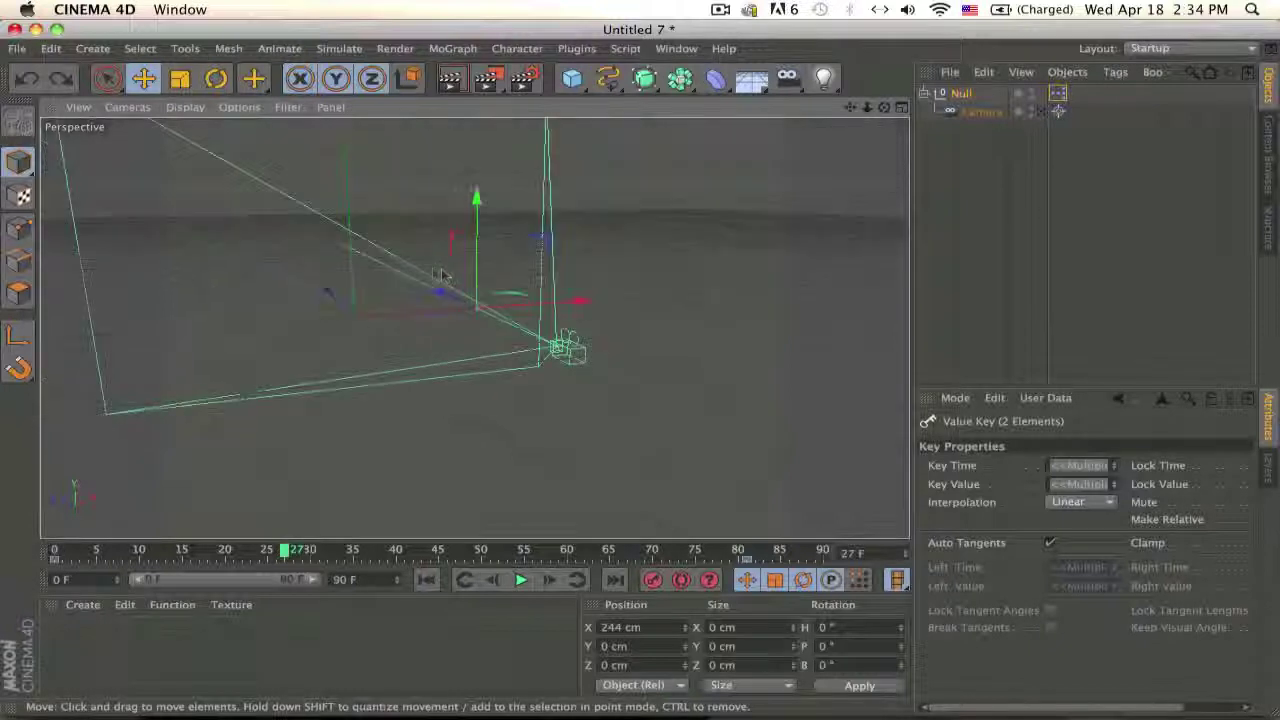
{"action": "left_click_drag", "start_coordinate": [567, 330], "coordinate": [624, 411], "text": "alt"}
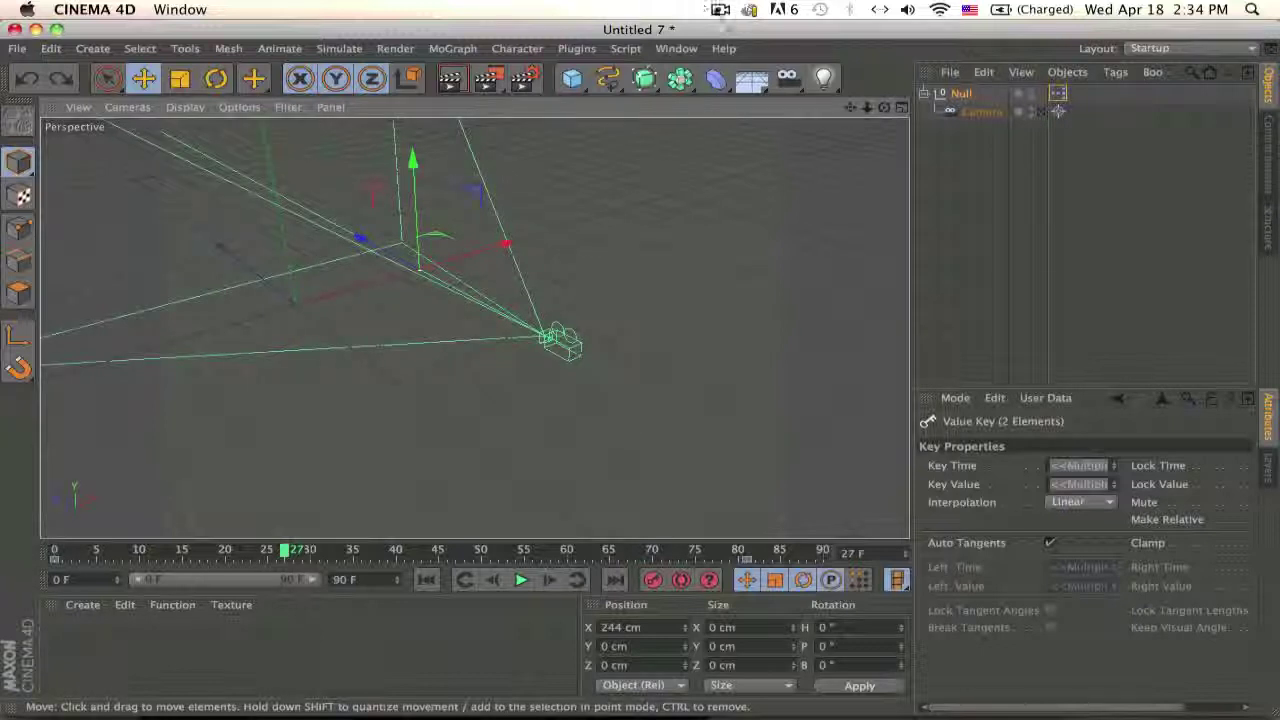
{"action": "left_click", "coordinate": [720, 9]}
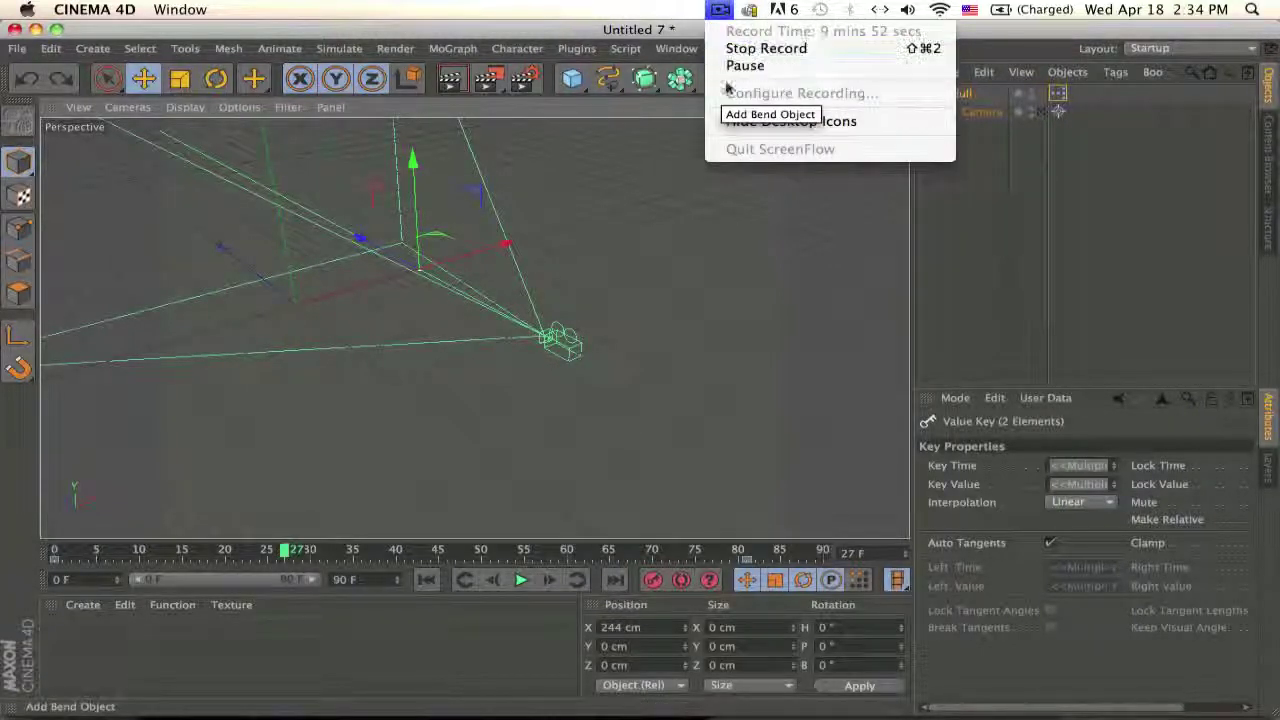